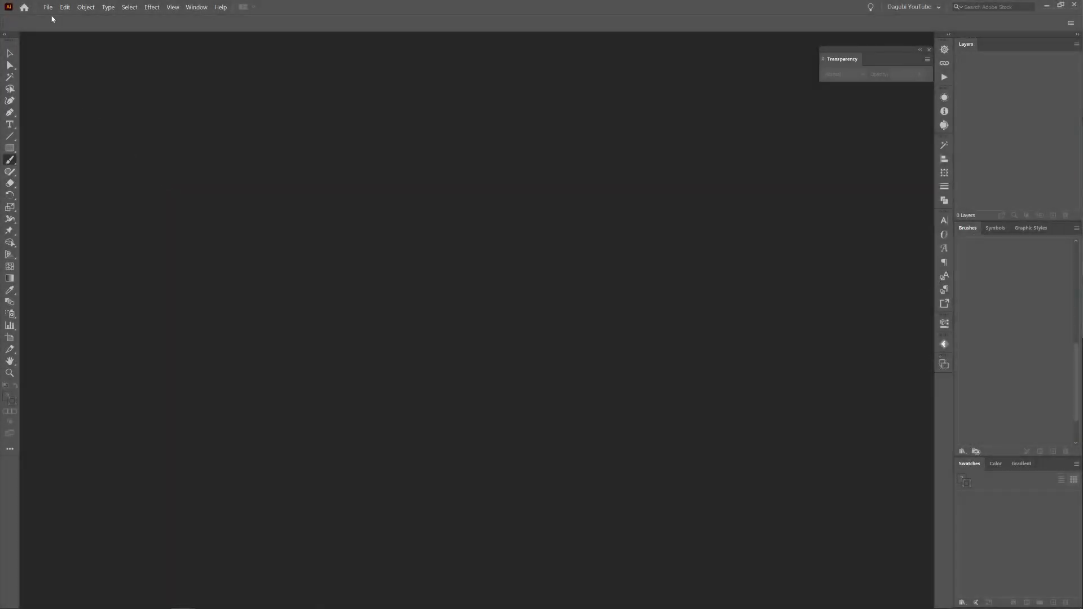
- Start a new document to bring up the 340 × 210 mm RGB setup
left_click(48, 7)
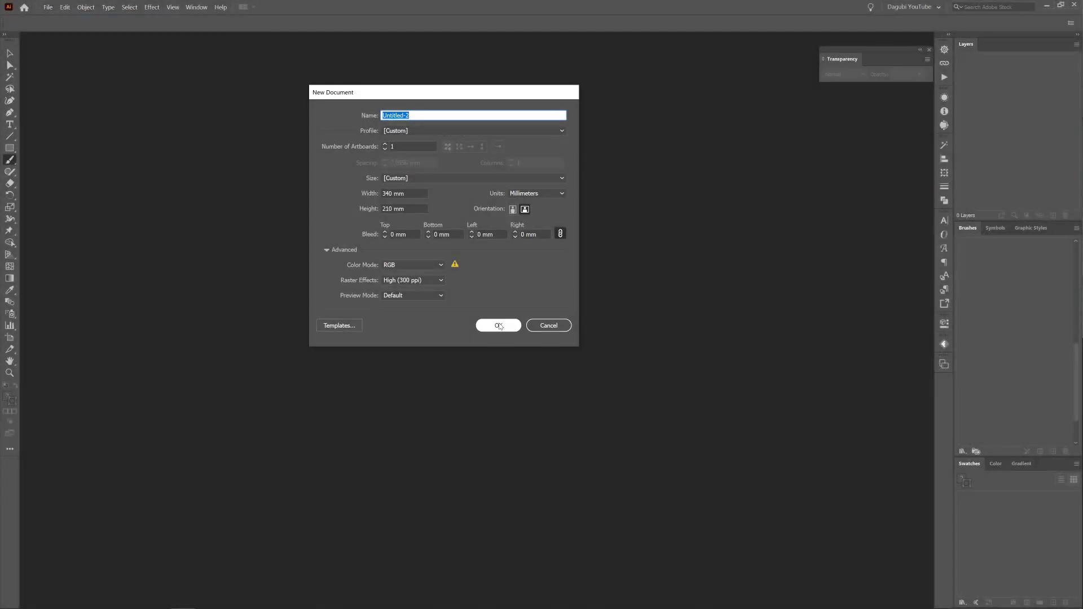
- Create the document and add the Violet_Flowers colour group to the document swatches
left_click(499, 326)
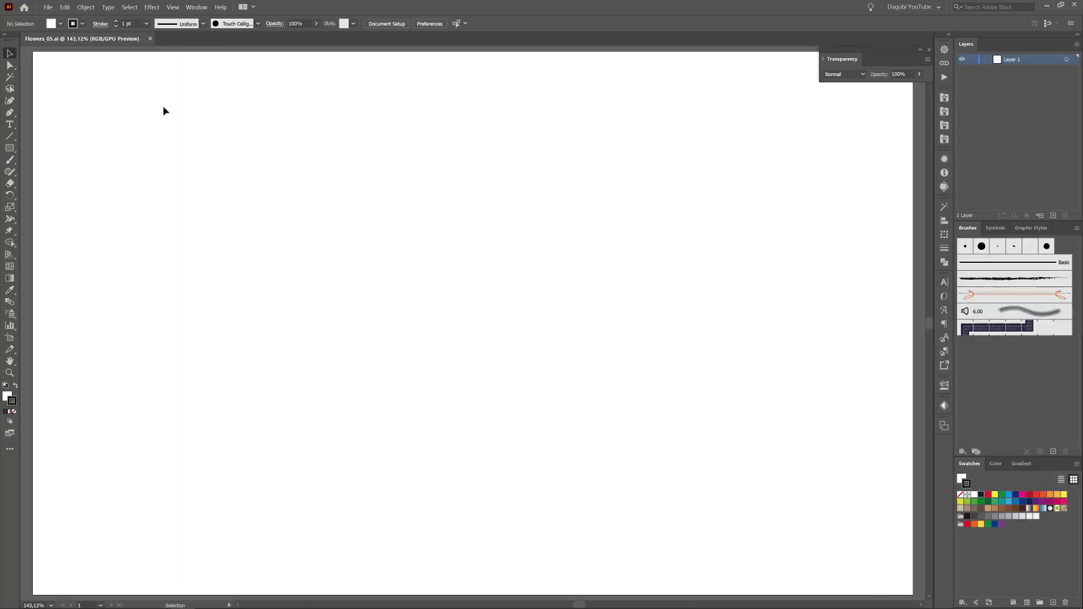
left_click(82, 23)
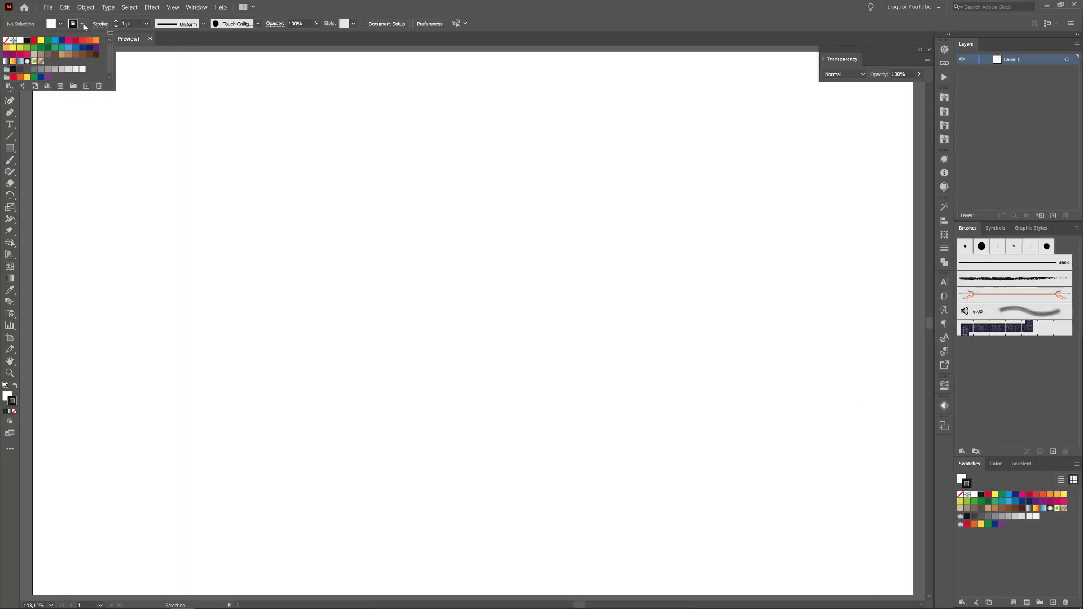
left_click(9, 86)
left_click(114, 306)
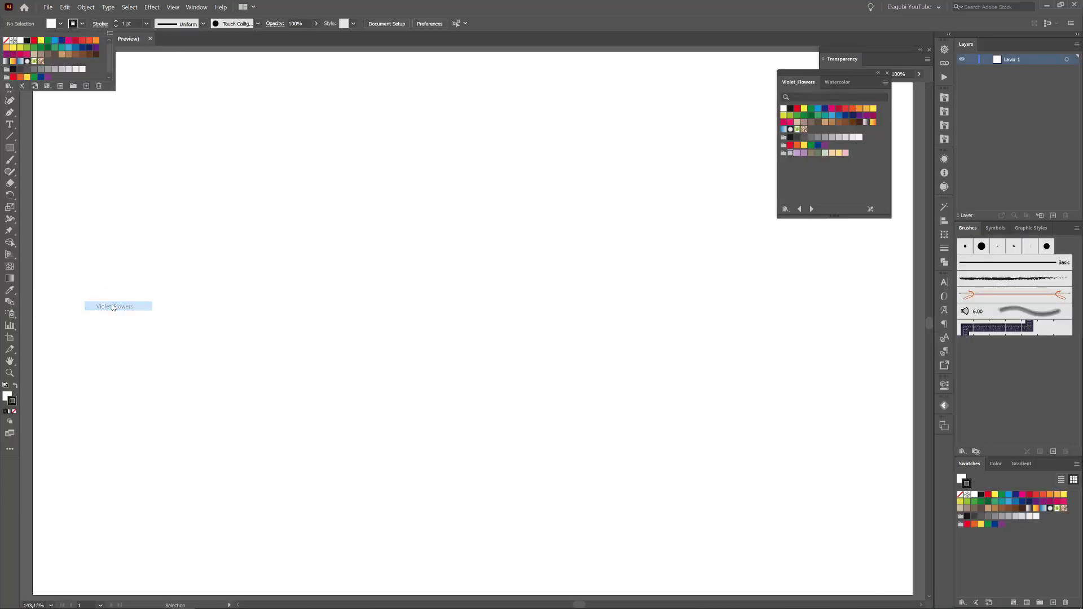
left_click_drag(833, 74, 760, 57)
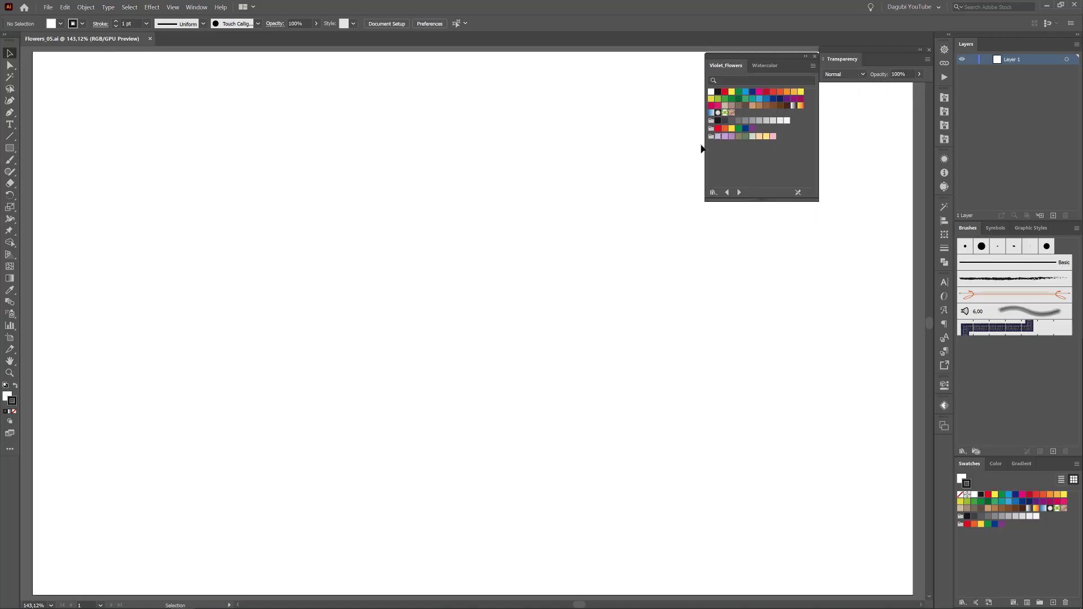
left_click(712, 136)
left_click(815, 57)
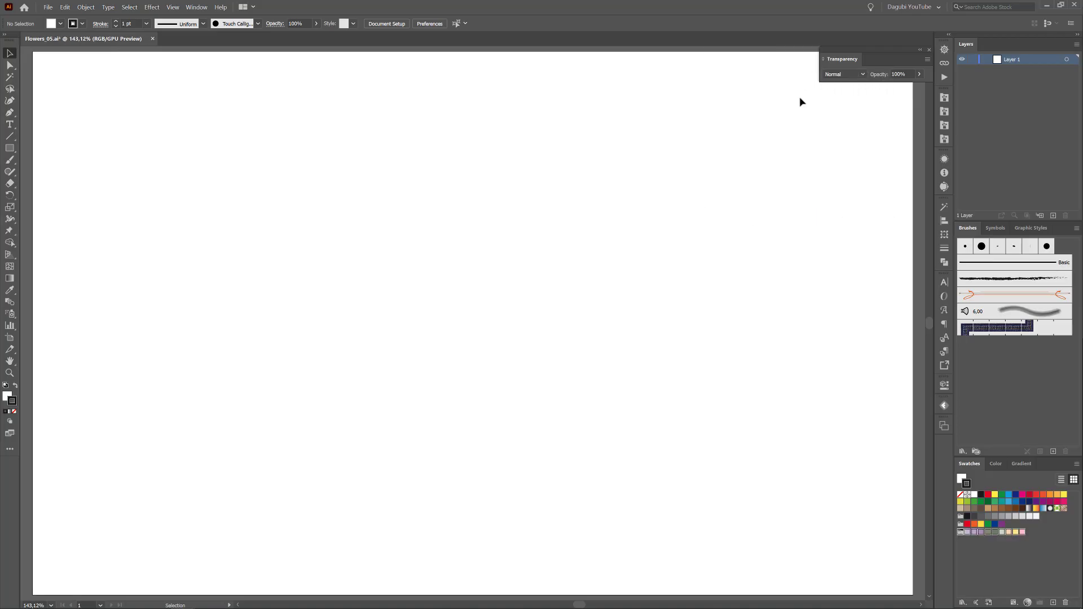
- Load the Stamps Washes brush library and select its first wash brush
left_click(944, 139)
scroll(929, 110, "down", 5)
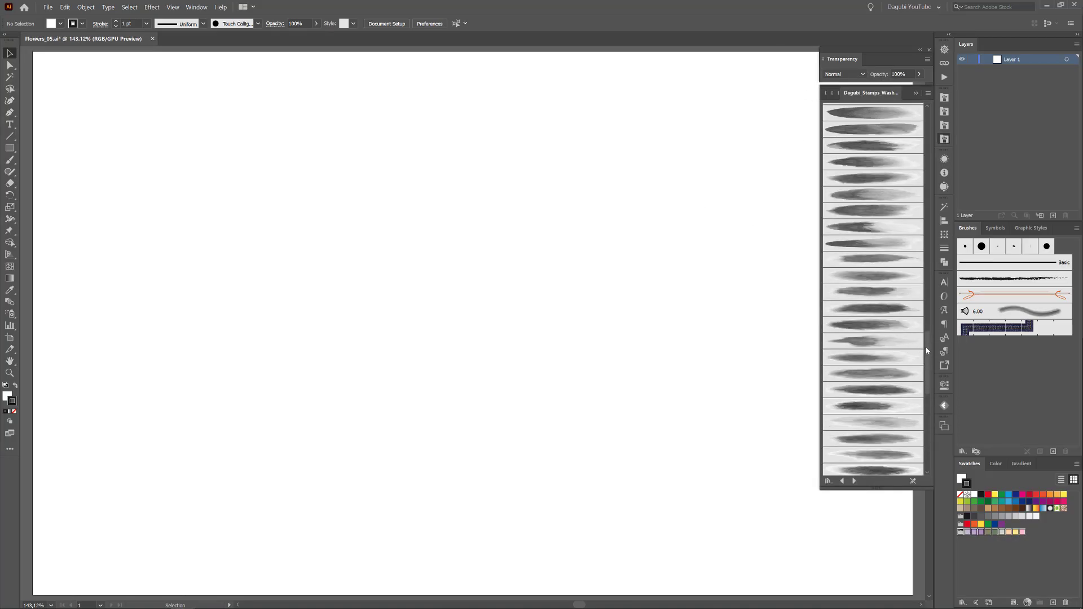
scroll(928, 110, "up", 5)
left_click(888, 129)
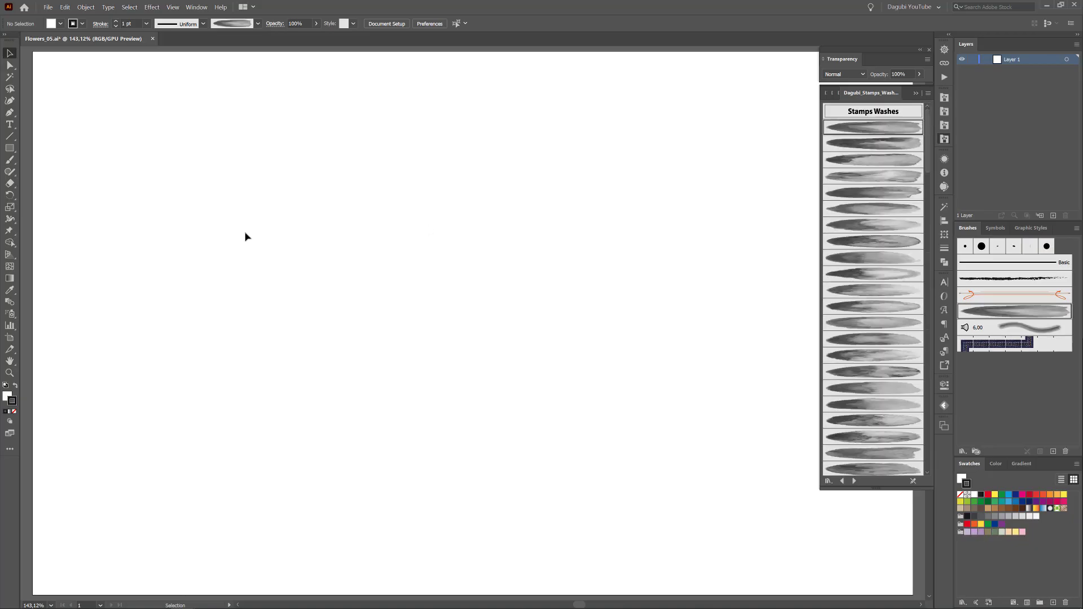
- Confirm the Paintbrush options, then set a light lavender stroke with Multiply blending
double_click(9, 160)
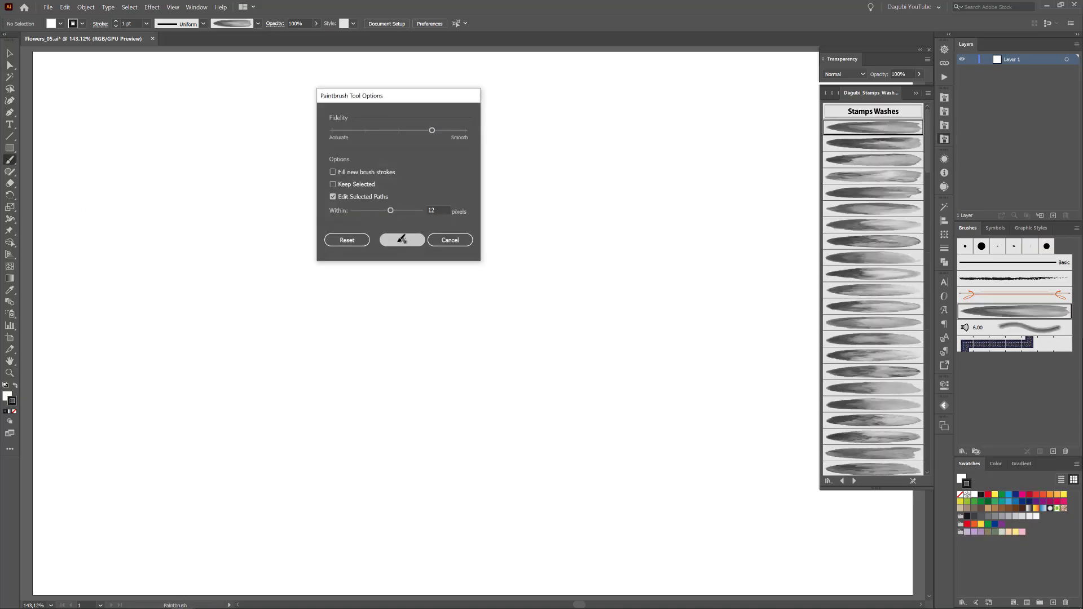
left_click(401, 239)
left_click(966, 533)
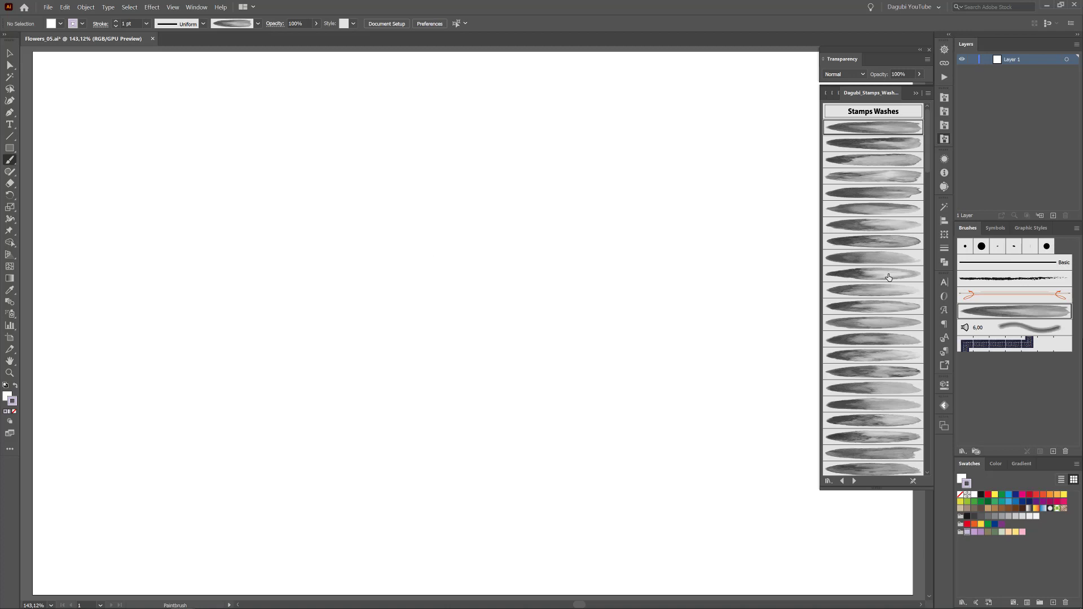
left_click(845, 74)
left_click(846, 109)
- Paint three overlapping lavender petal washes and set them to Darken blending
left_click_drag(480, 252, 479, 144)
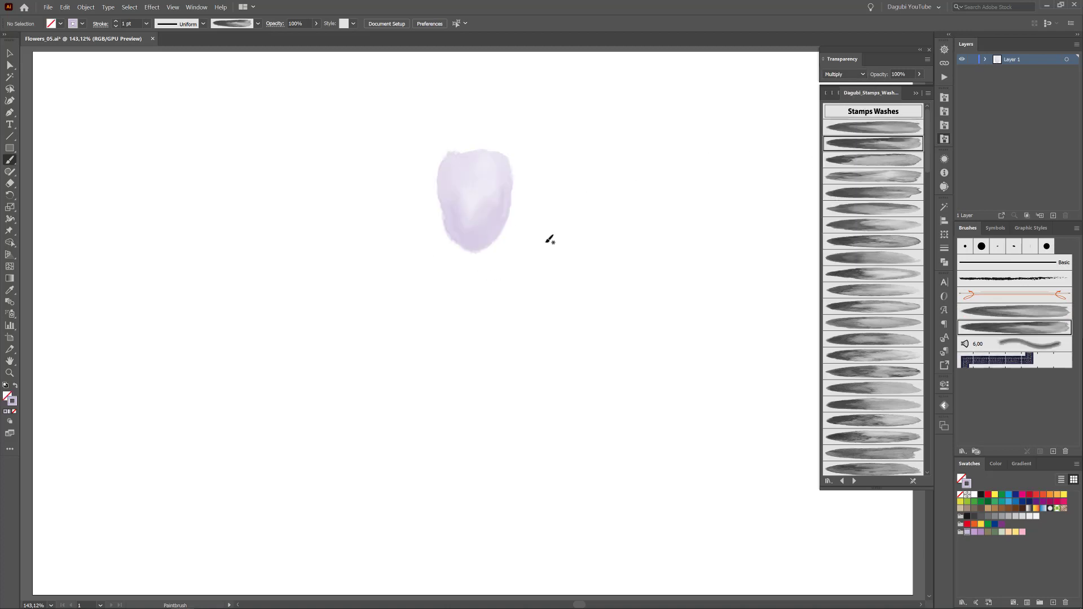
left_click_drag(446, 201, 422, 167)
left_click(903, 158)
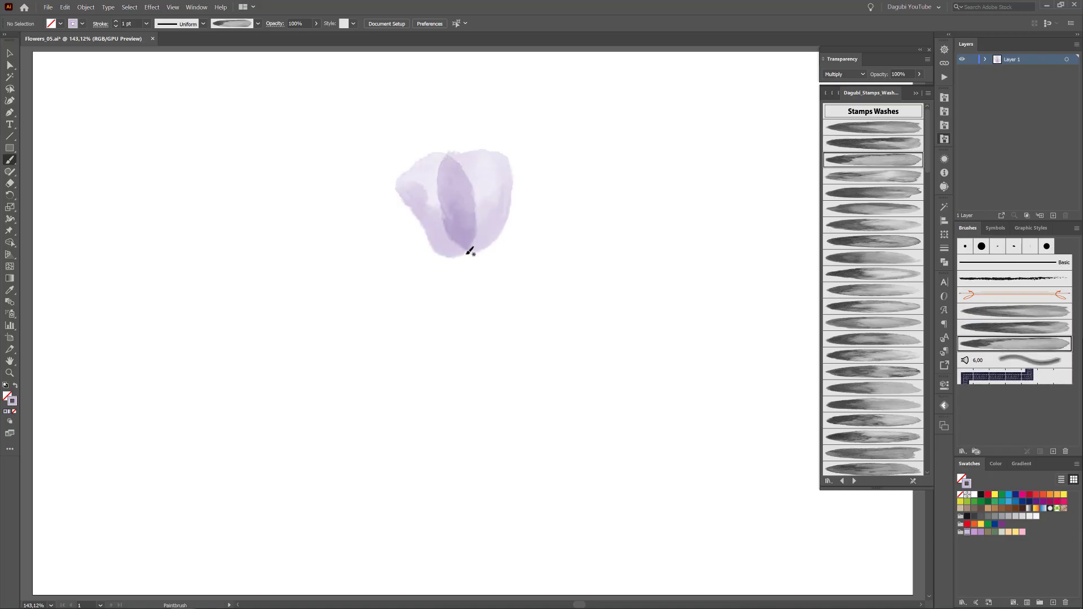
left_click_drag(473, 251, 520, 157)
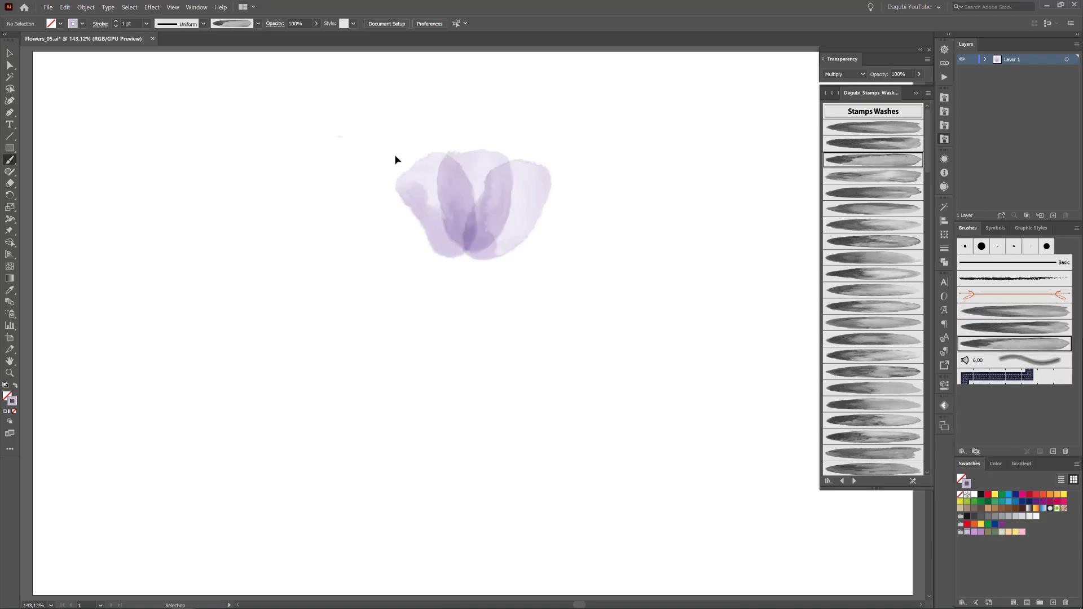
left_click_drag(360, 144, 545, 305)
left_click(845, 74)
left_click(841, 103)
left_click(726, 162, "ctrl")
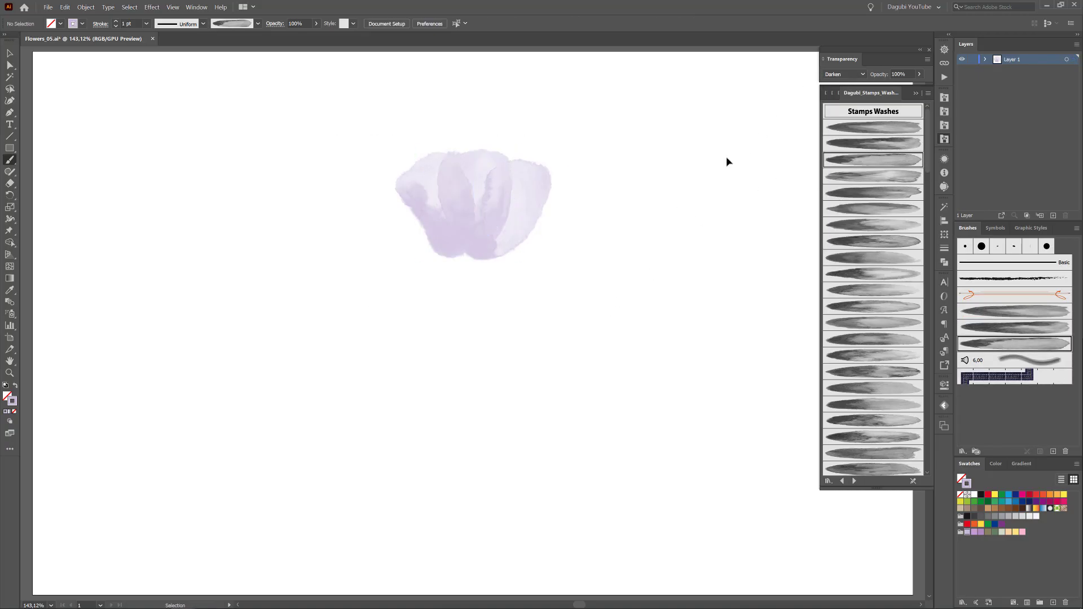
- With another wash brush in Multiply mode, add two washes along the petal's right side
scroll(875, 393, "down", 3)
scroll(872, 406, "down", 3)
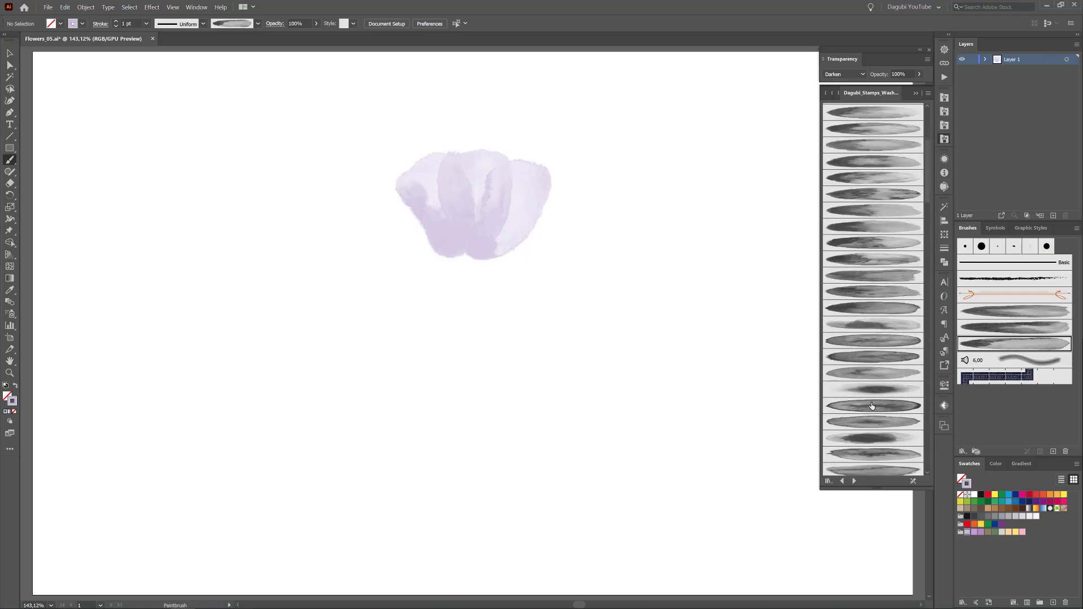
scroll(873, 412, "down", 5)
left_click(873, 426)
key("alt+Down")
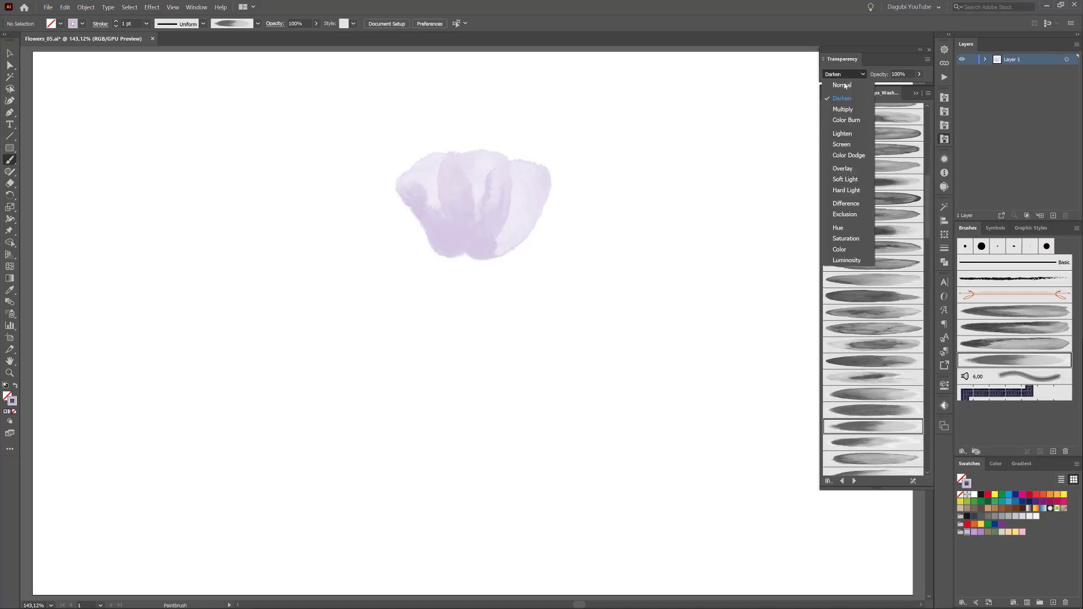
key("Down")
key("Return")
left_click_drag(513, 156, 513, 156)
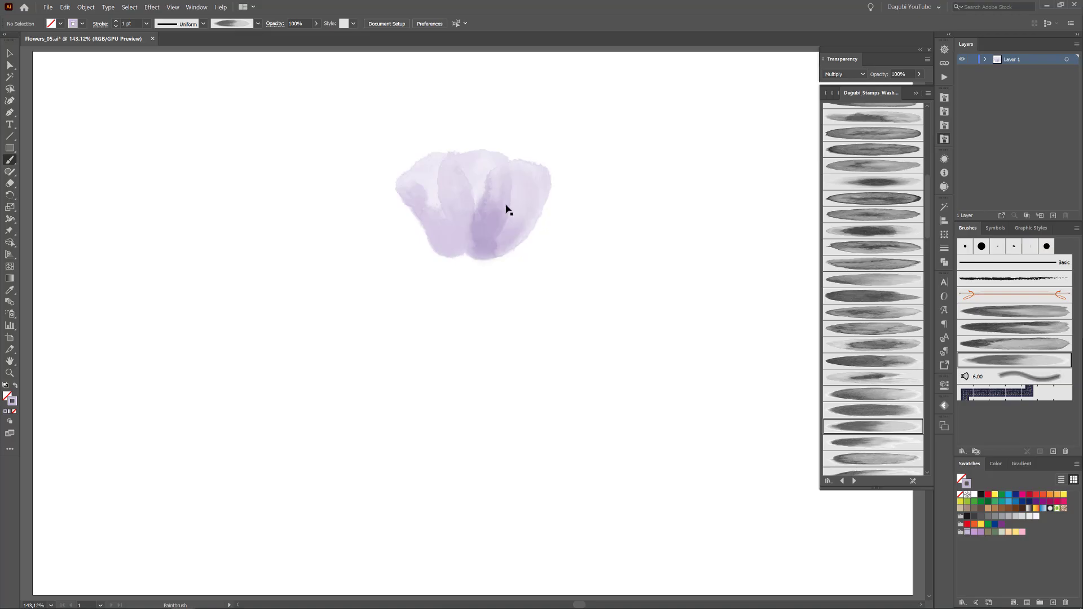
key("ctrl+shift+a")
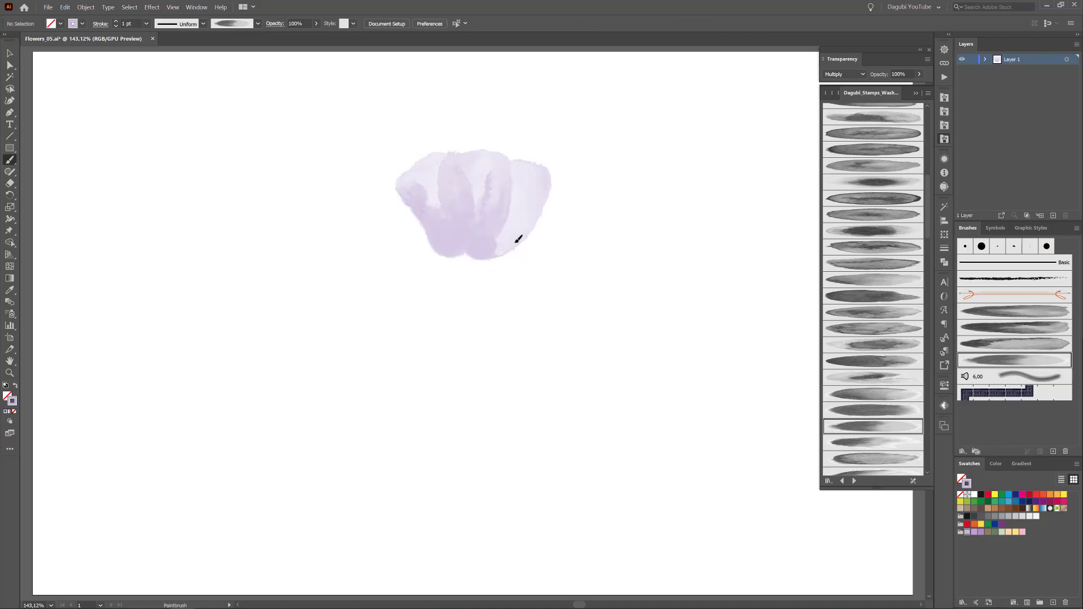
left_click_drag(518, 237, 553, 151)
- Paint a darker purple wash on the left petal, then choose the fourth brush with Darken blending
scroll(885, 265, "up", 2)
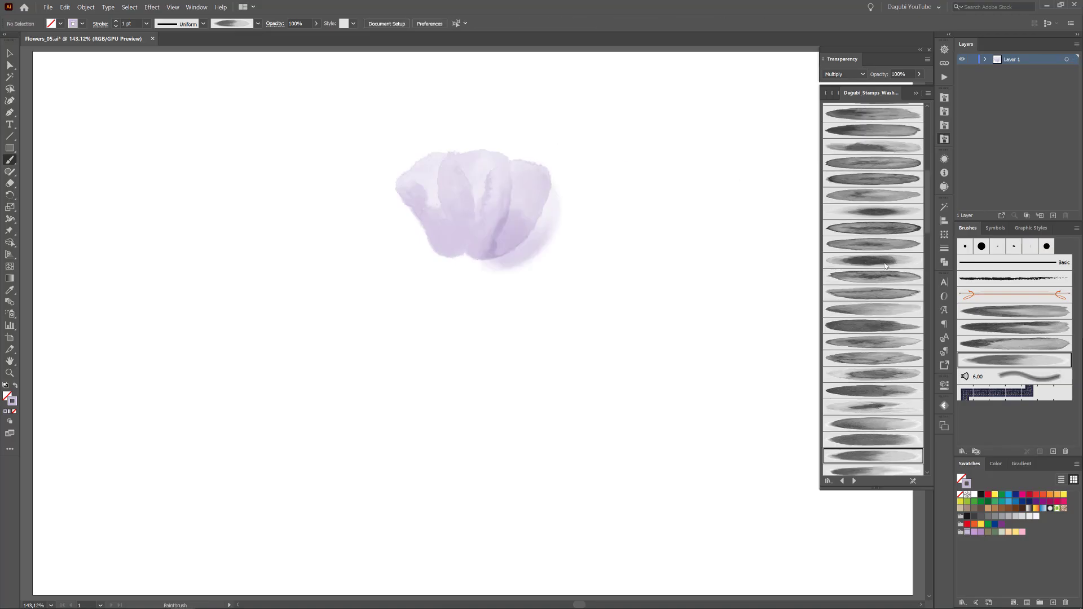
scroll(885, 123, "up", 4)
left_click(885, 110)
left_click_drag(425, 158, 436, 161)
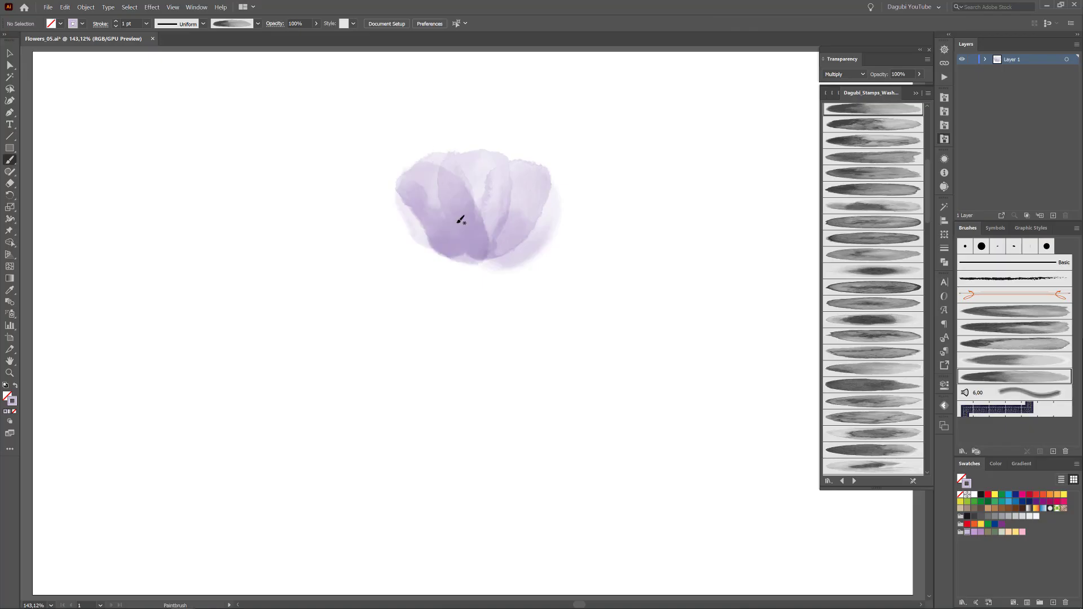
scroll(886, 181, "up", 20)
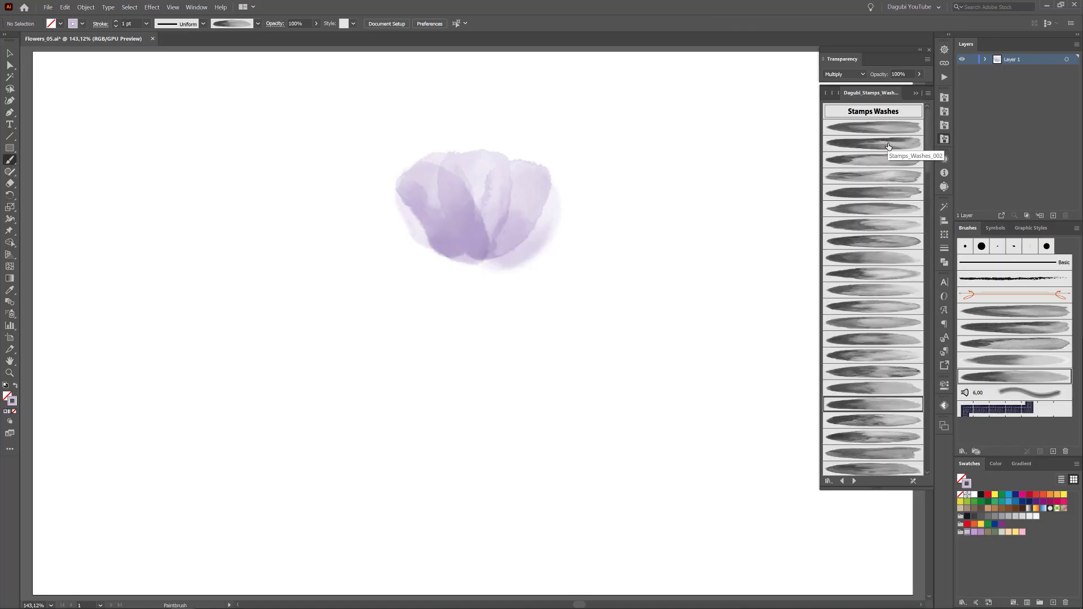
left_click(881, 177)
left_click(844, 74)
left_click(841, 88)
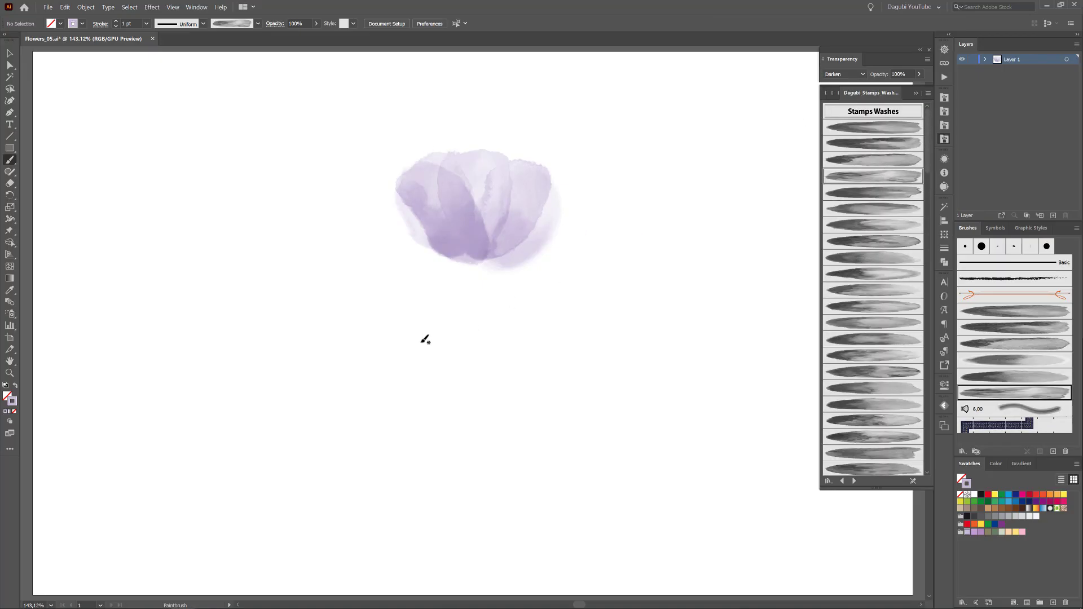
- Paint lower-left petal washes with the fifth and sixth wash brushes, then switch to Multiply
left_click_drag(353, 237, 353, 237)
left_click(884, 195)
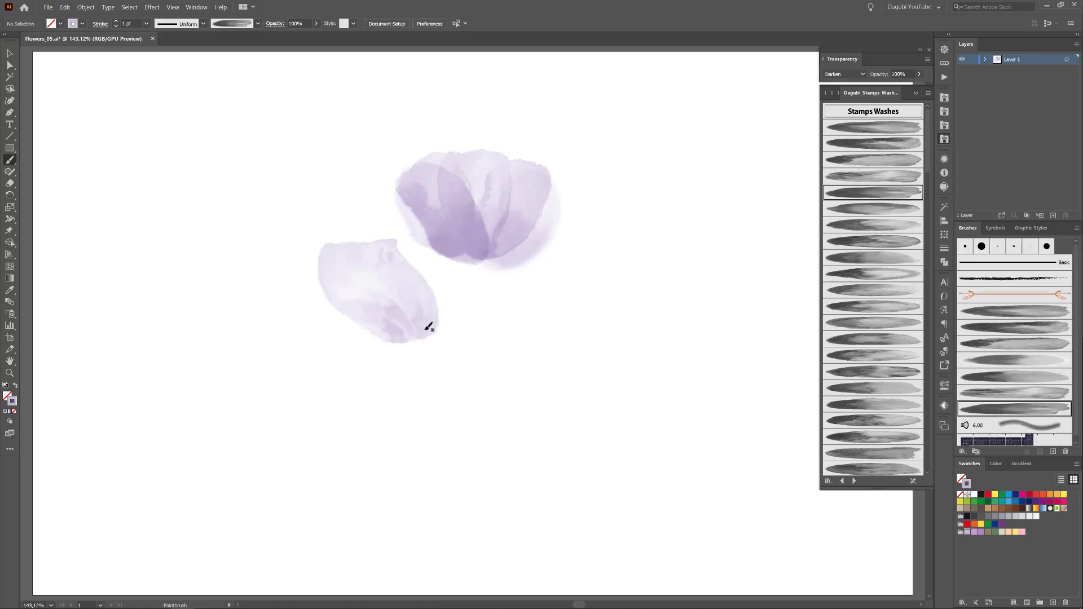
left_click_drag(347, 300, 318, 270)
left_click(906, 211)
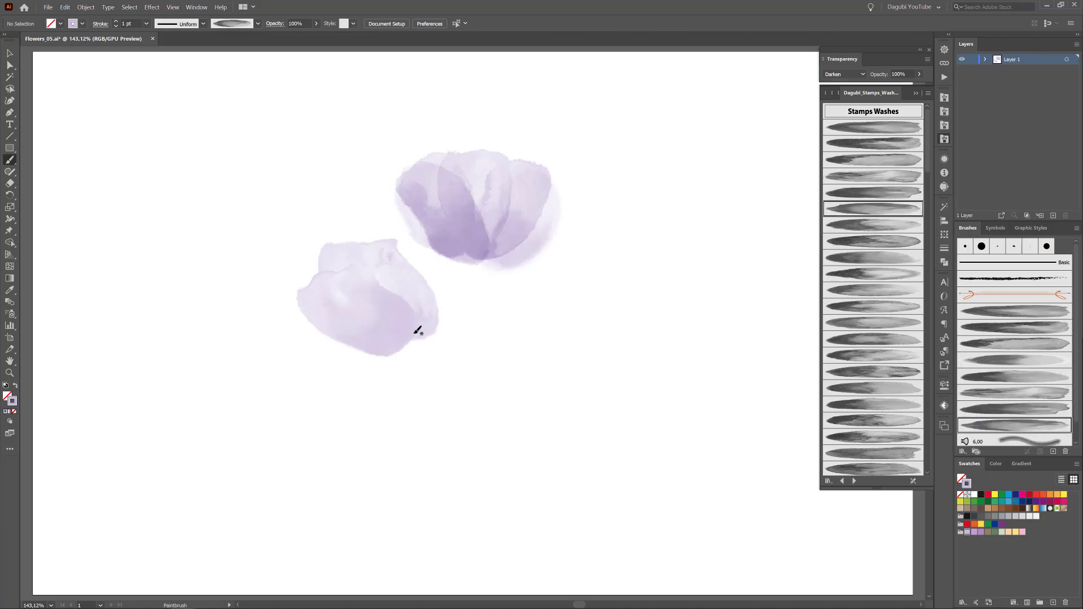
left_click_drag(413, 265, 389, 230)
left_click(845, 74)
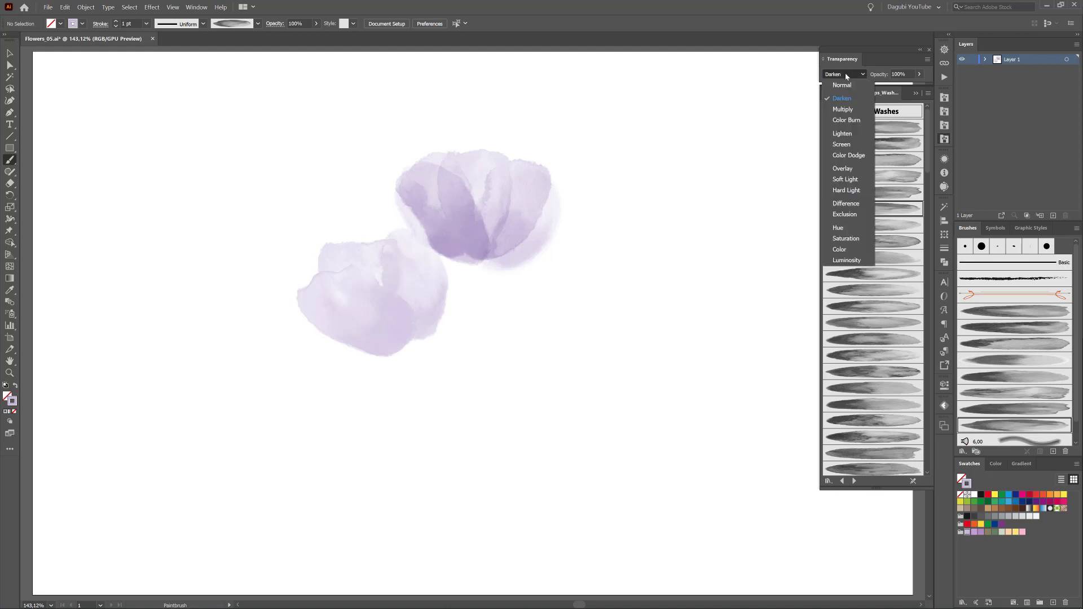
left_click(841, 110)
- Paint two wash strokes down the left tulip, the first at 2 pt weight
scroll(880, 282, "down", 2)
scroll(889, 327, "down", 3)
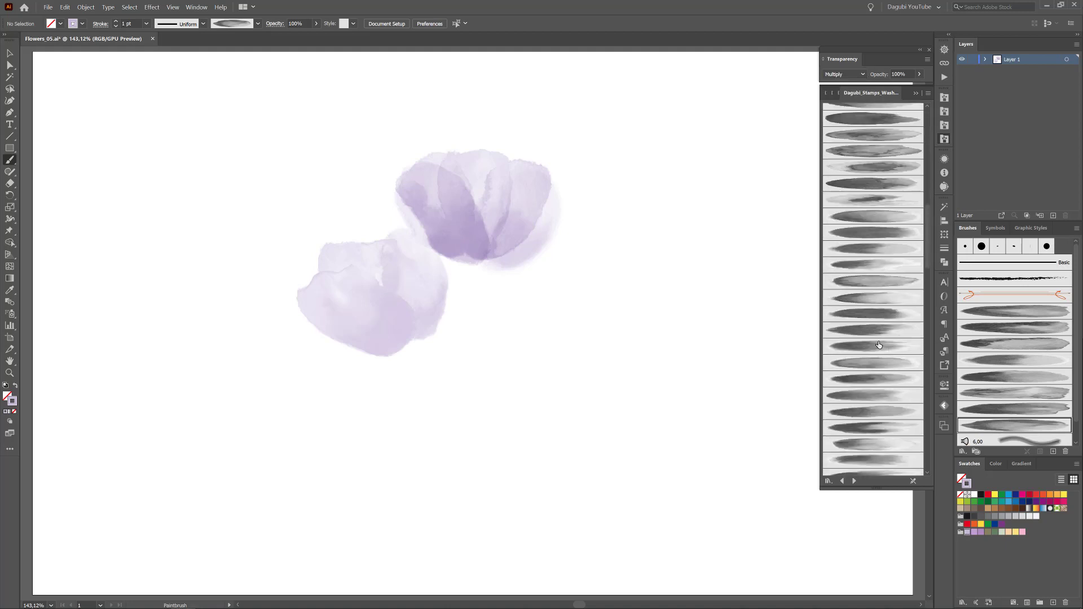
left_click(878, 345)
left_click_drag(345, 242, 412, 346)
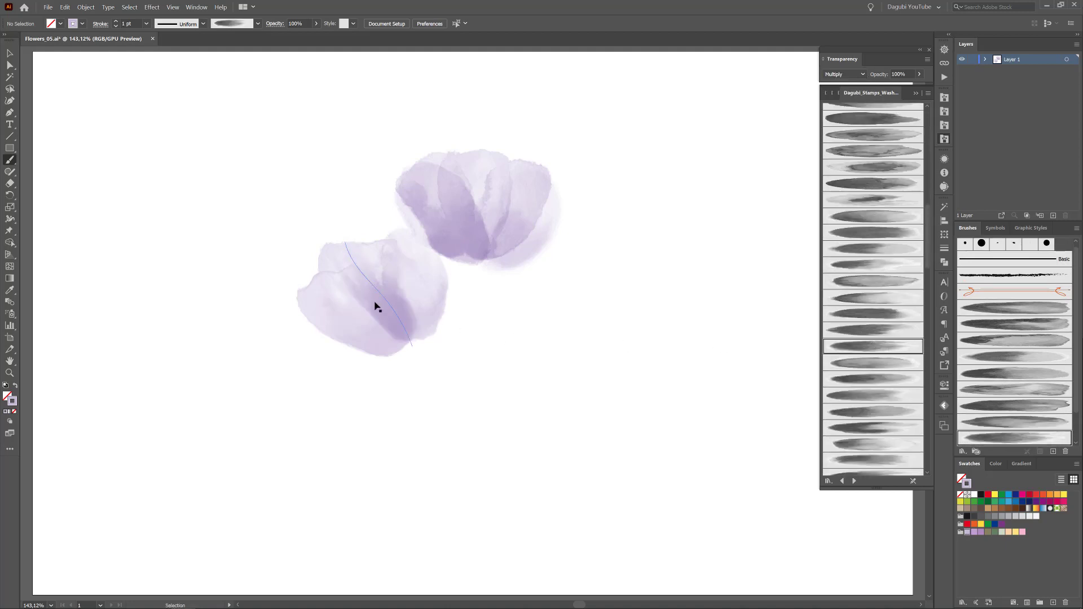
left_click(116, 22)
key("ctrl+shift+a")
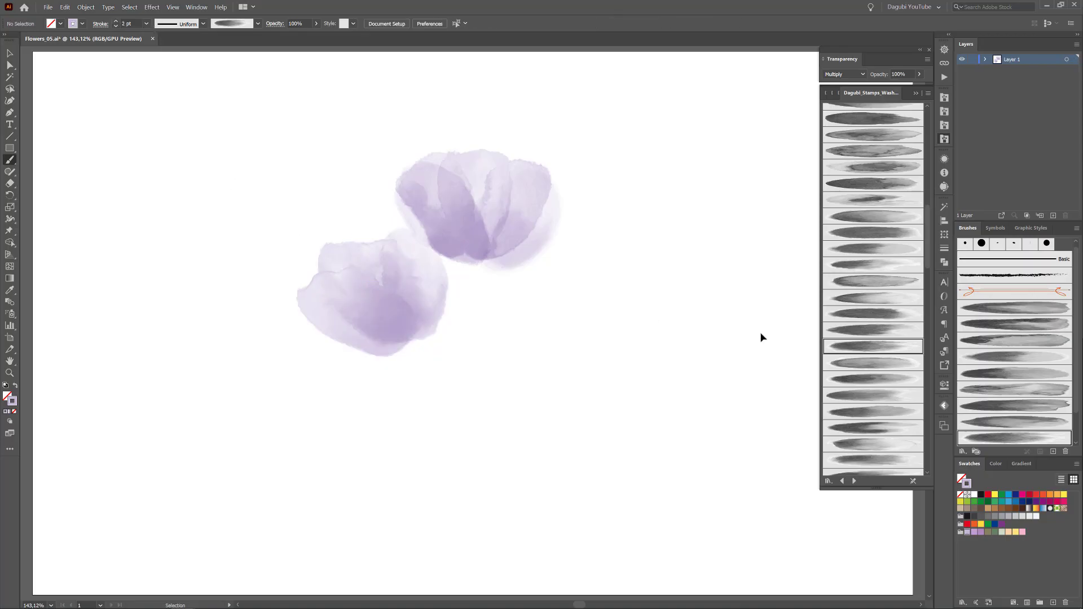
left_click(867, 447)
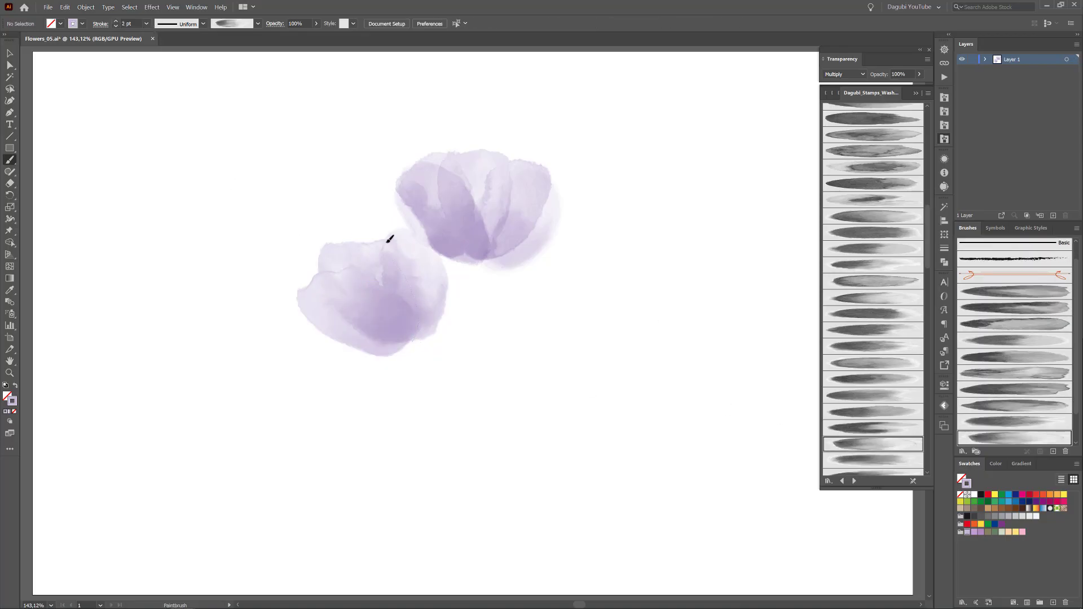
left_click_drag(389, 239, 413, 344)
- Add a thin wash on the top tulip's right petal and a 1 pt curved wash on the left tulip
left_click(116, 27)
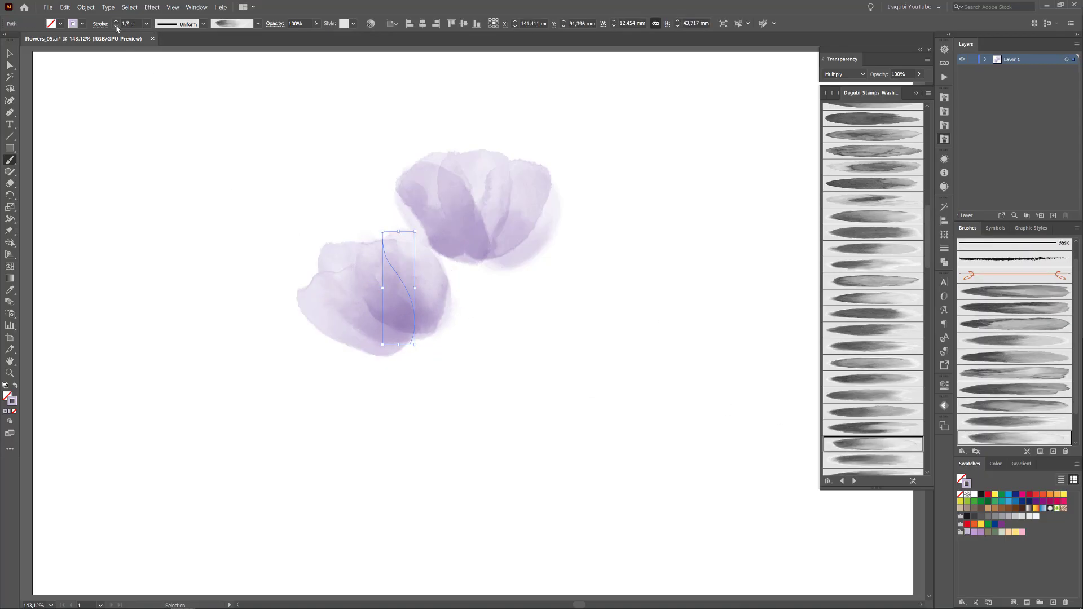
left_click(116, 26)
left_click_drag(539, 163, 480, 259)
scroll(892, 452, "down", 1)
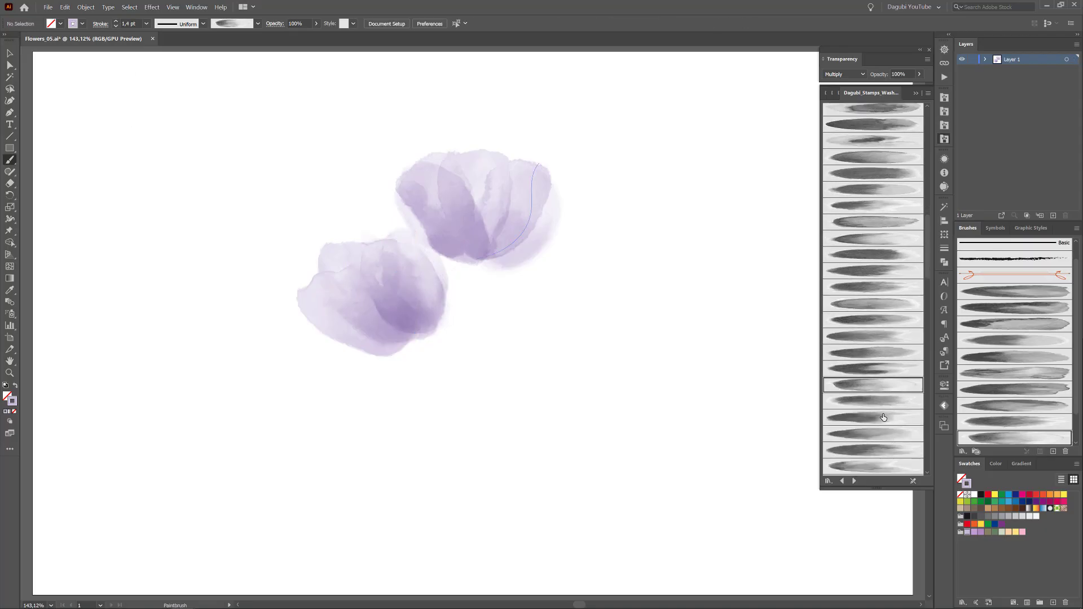
left_click_drag(312, 273, 421, 329)
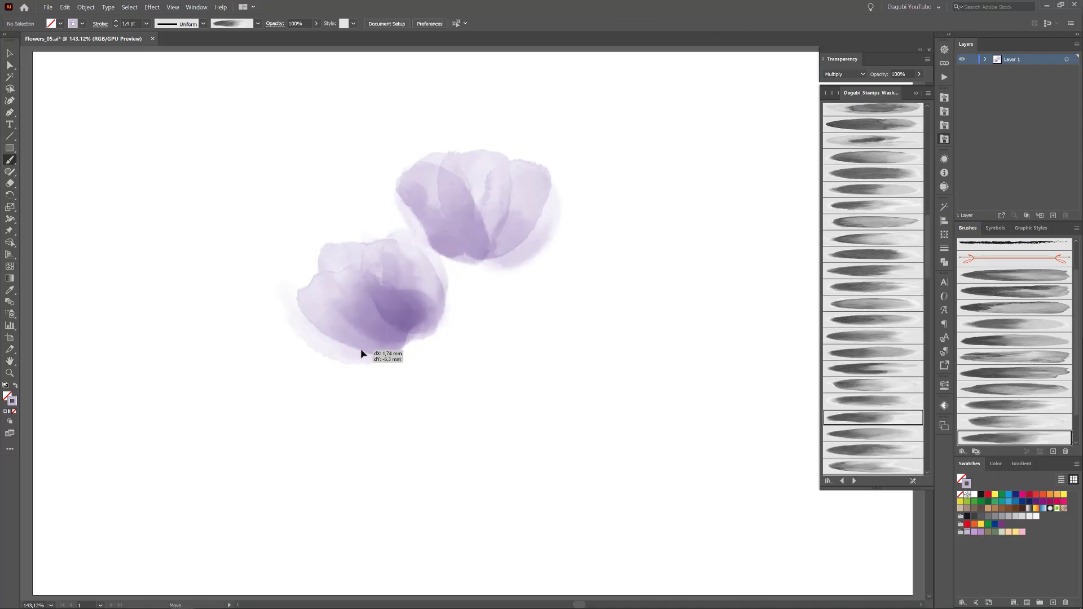
left_click(117, 26)
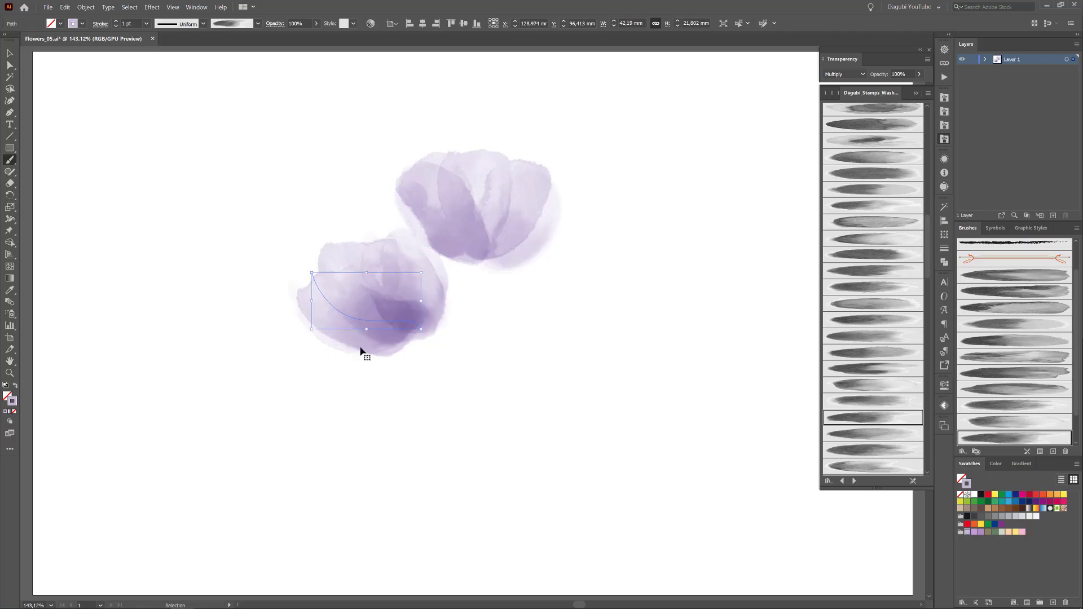
left_click_drag(361, 351, 363, 358)
left_click(259, 418, "ctrl")
- Switch blending to Darken and paint a lavender stroke right of the flowers
scroll(872, 310, "up", 5)
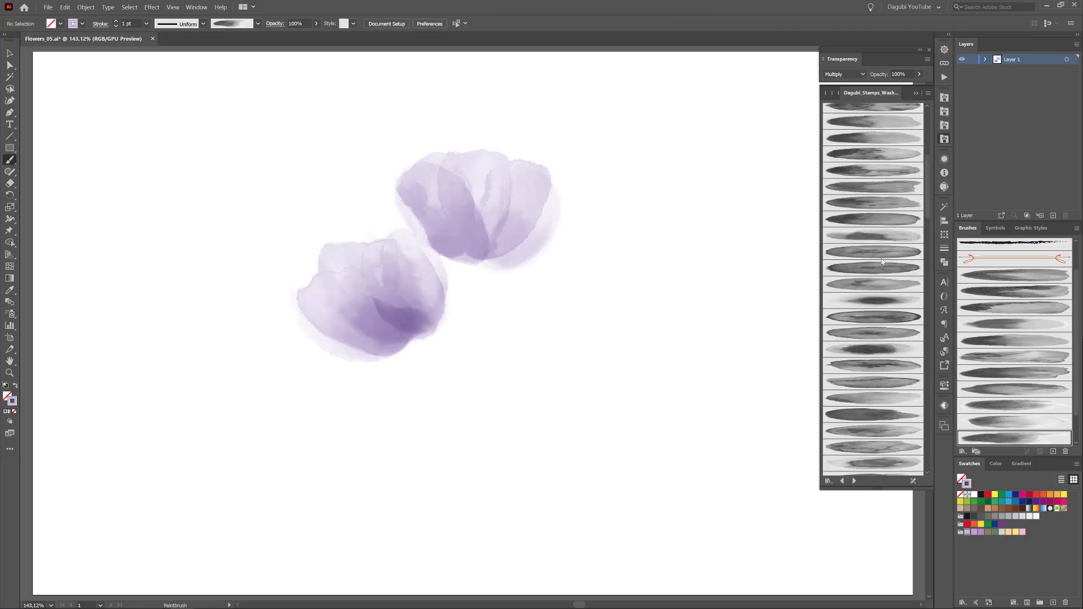
scroll(875, 282, "up", 5)
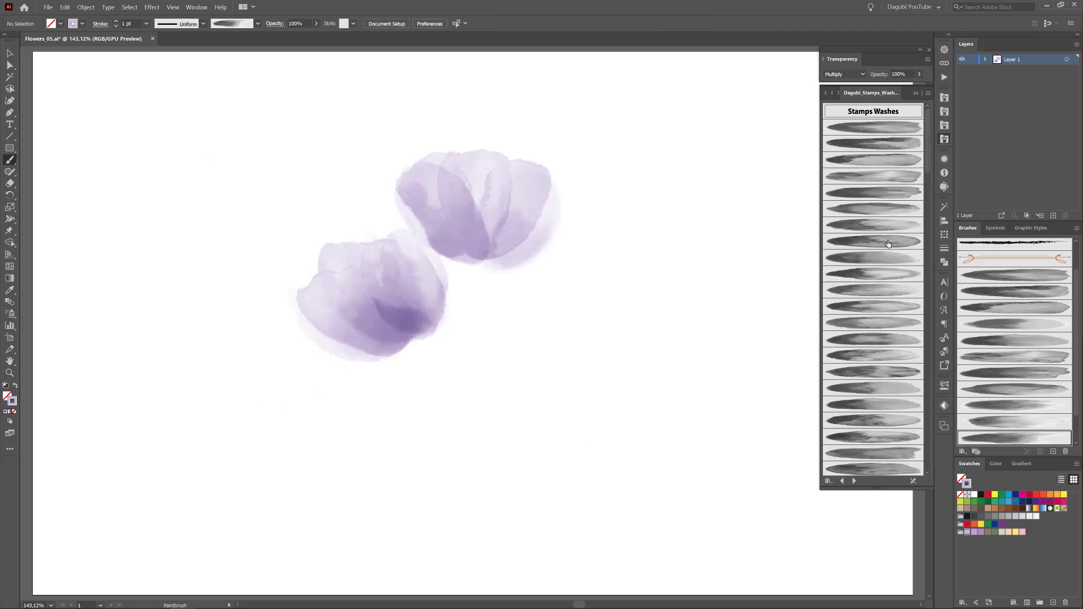
left_click(844, 74)
left_click(842, 98)
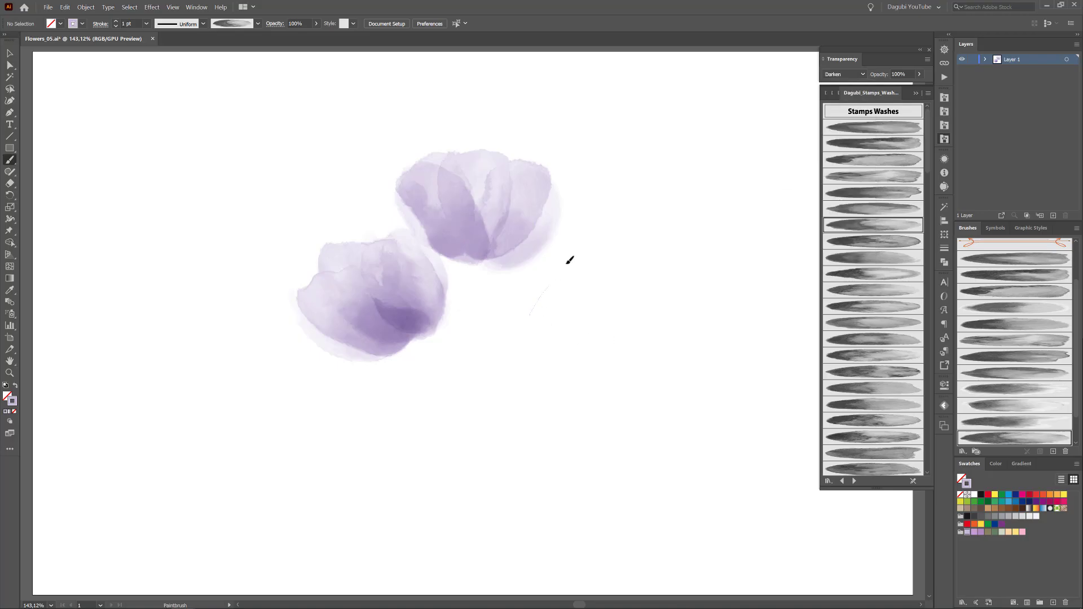
mouse_move(570, 260)
left_mouse_down()
mouse_move(603, 232)
mouse_move(639, 300)
left_mouse_up()
- Start the third tulip with a lavender petal, move it into place, and return to Multiply
left_click(882, 242)
left_click(875, 259)
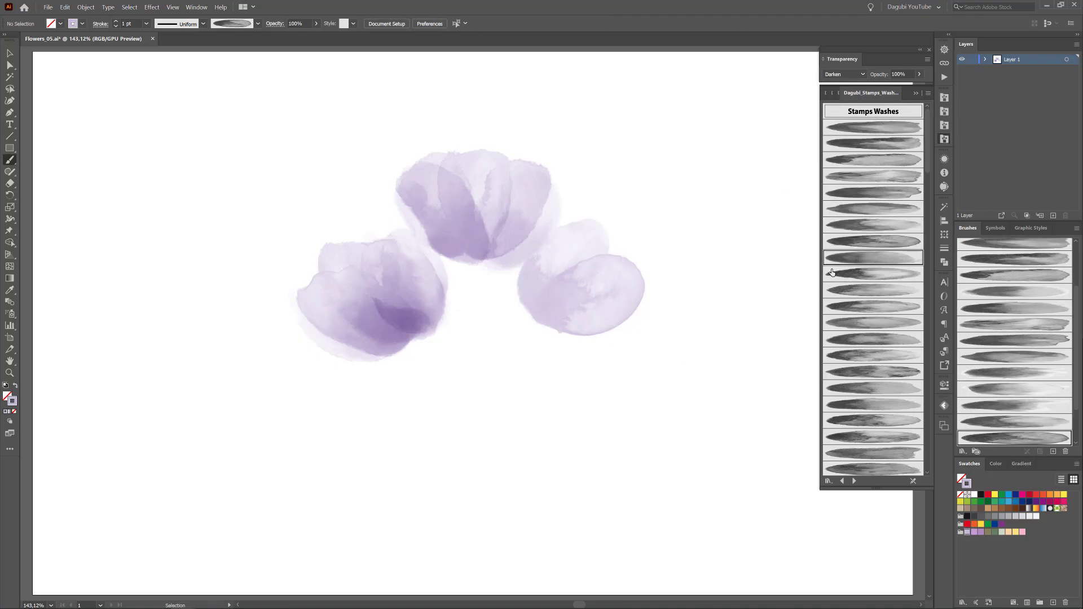
mouse_move(528, 300)
left_mouse_down()
mouse_move(502, 276)
mouse_move(515, 305)
left_mouse_up()
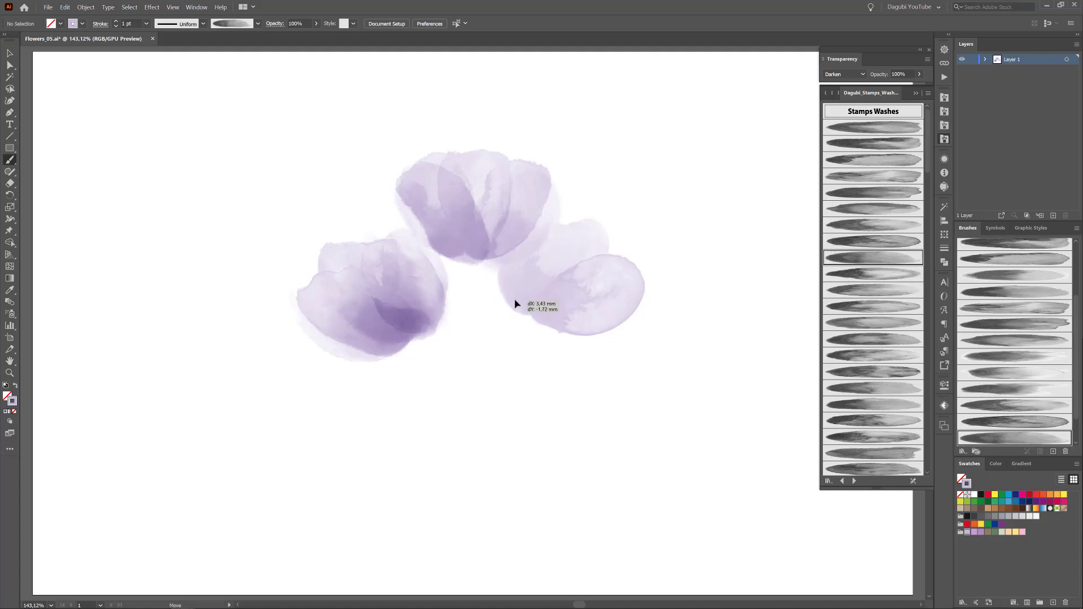
left_click(844, 74)
left_click(844, 109)
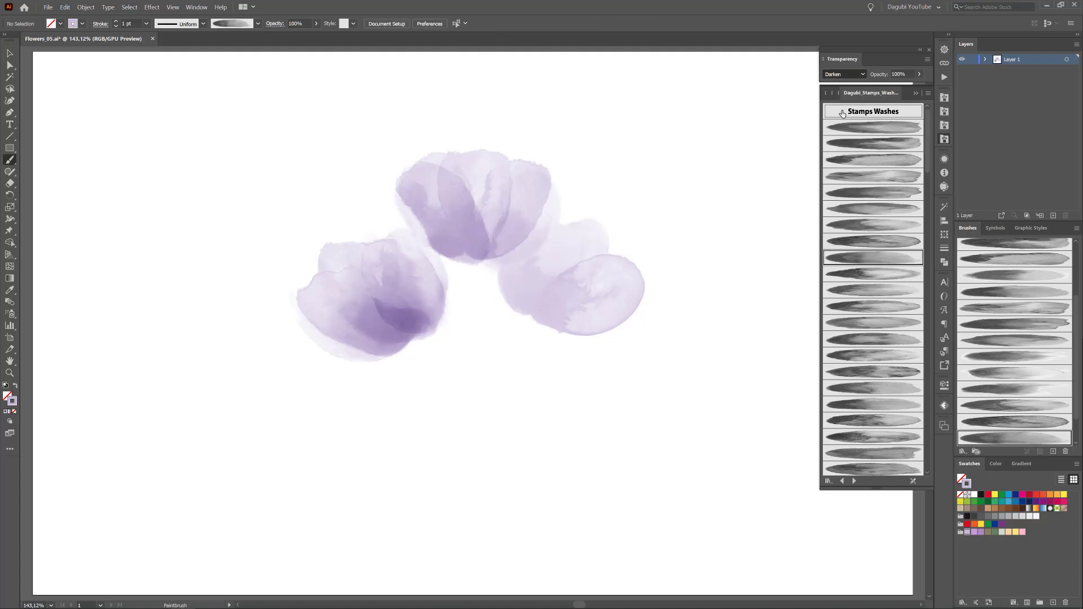
- Paint a wash over the right tulip's left side and a darker wash across it
left_click(875, 355)
left_click_drag(533, 308, 570, 234)
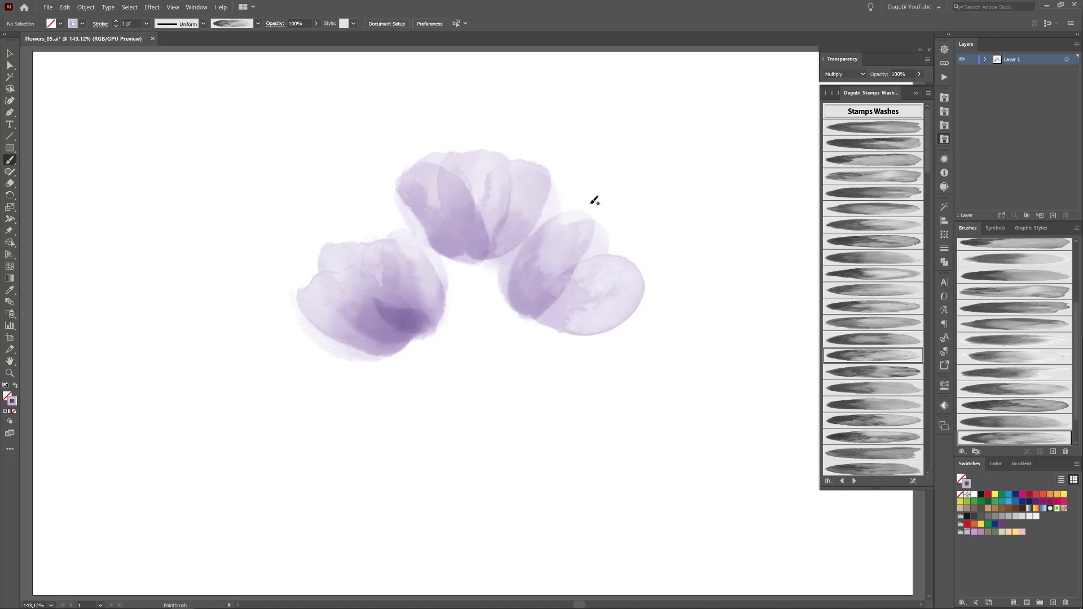
left_click(865, 421)
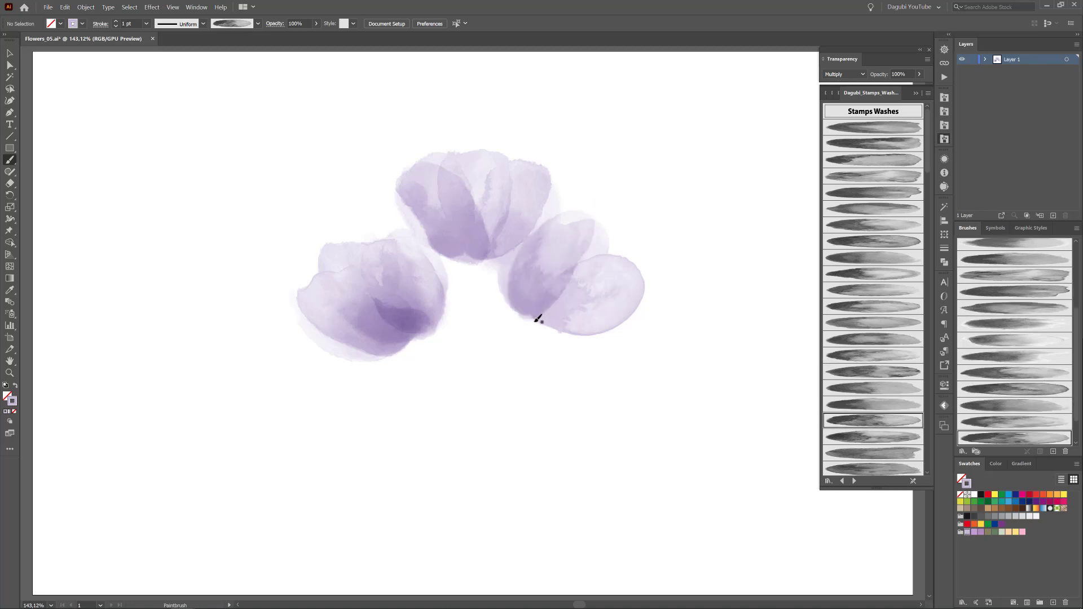
left_click_drag(632, 242, 633, 241)
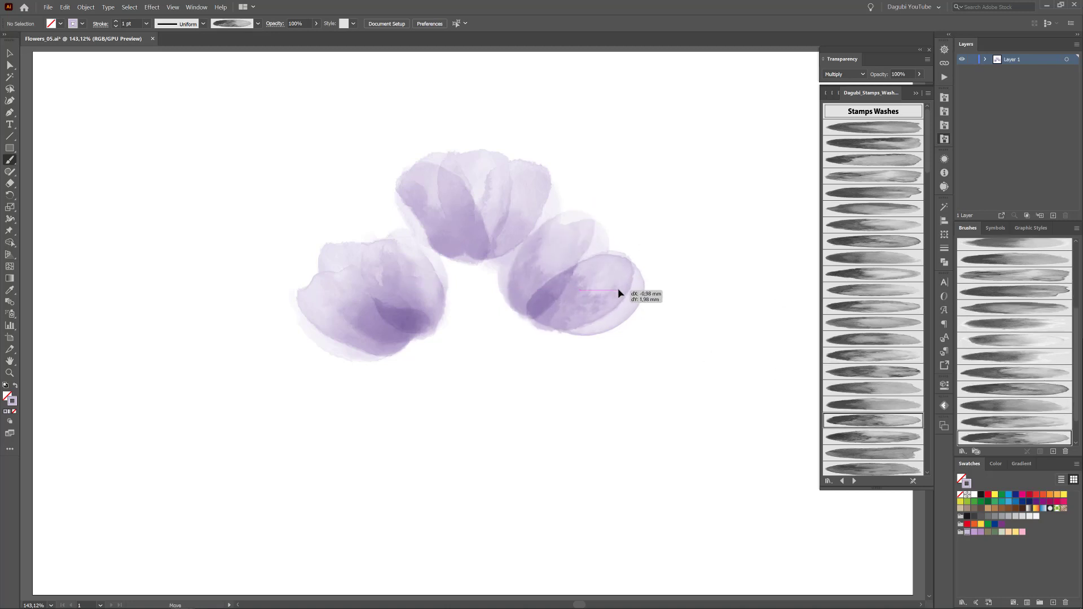
left_click(721, 233, "ctrl")
- Move the left tulip down and nudge one of its strokes into a rounder cup
mouse_move(290, 426)
left_mouse_down("ctrl")
mouse_move(429, 266)
mouse_move(417, 285)
left_mouse_up("ctrl")
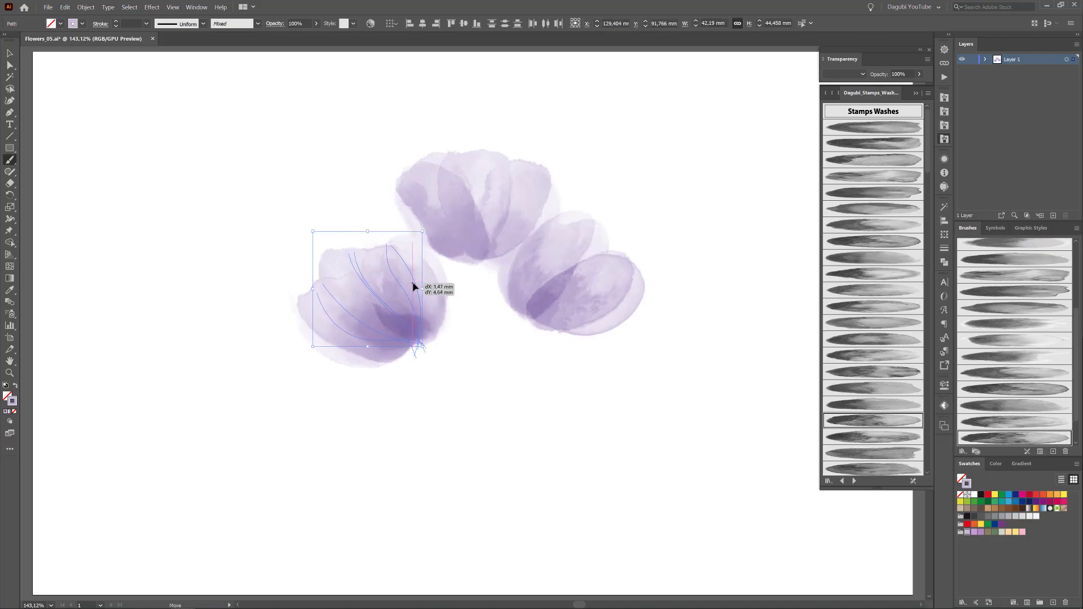
left_click(332, 411, "ctrl")
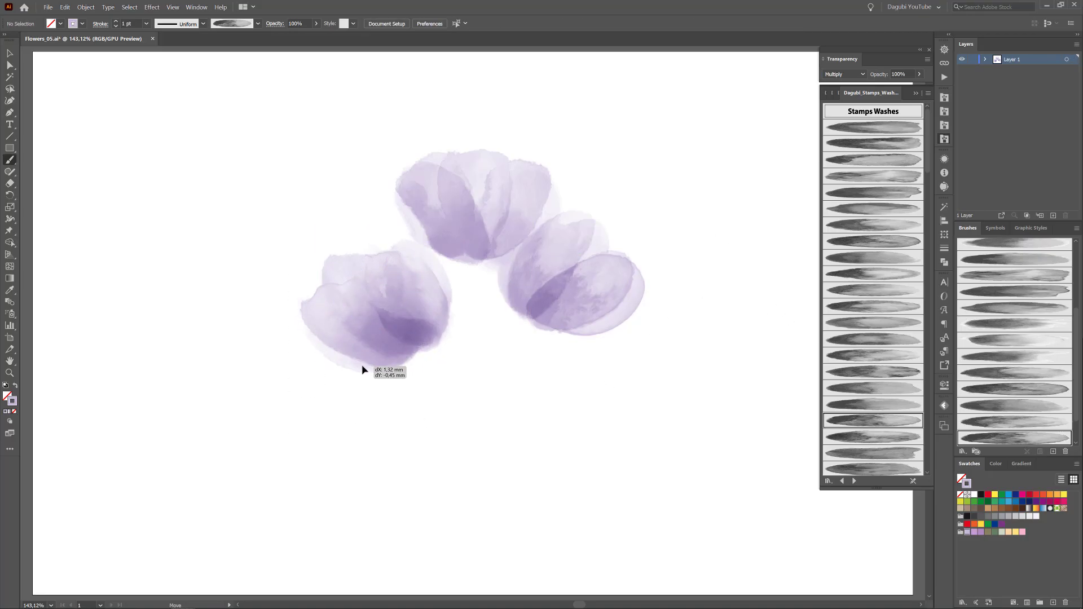
left_click(332, 285, "ctrl")
left_click_drag(331, 293, 333, 290, "ctrl")
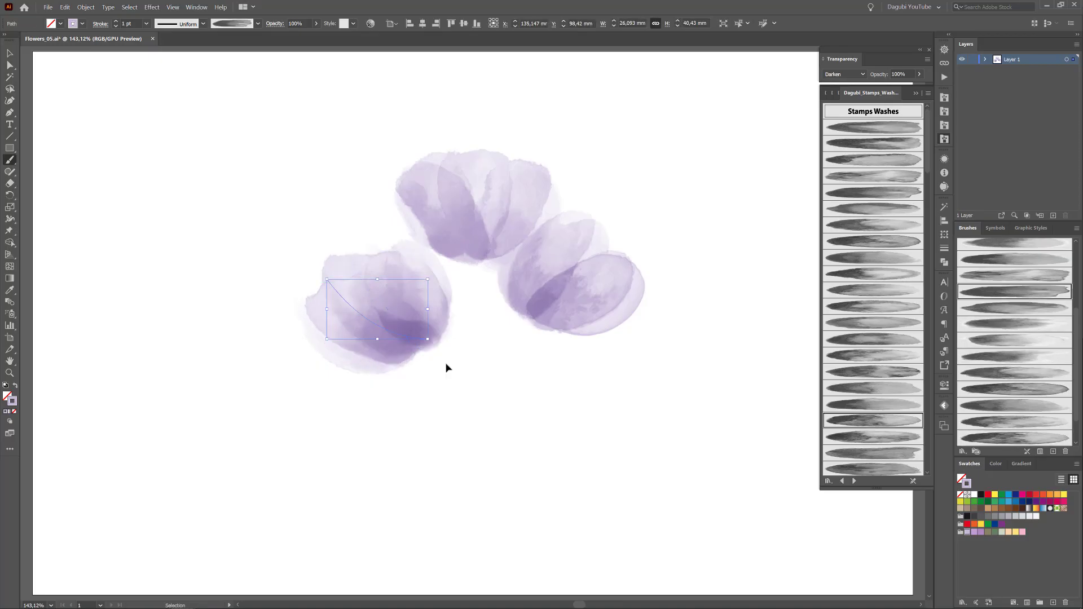
left_click(640, 444, "ctrl")
- With a new brush and slightly different lavender, add faint washes around the right, top and left tulips
scroll(869, 379, "down", 2)
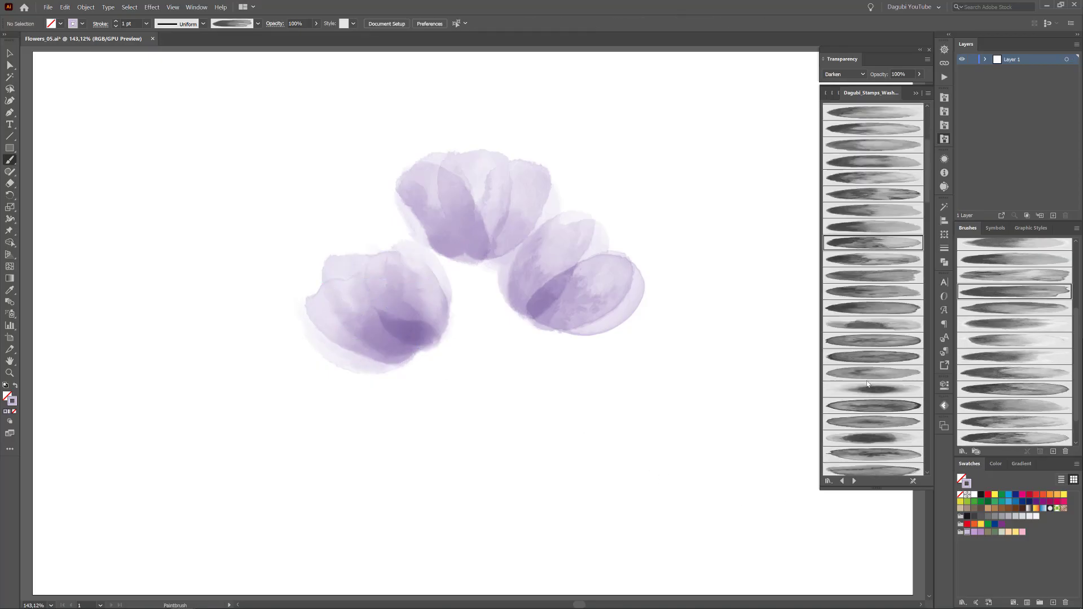
scroll(867, 385, "down", 3)
scroll(898, 401, "down", 2)
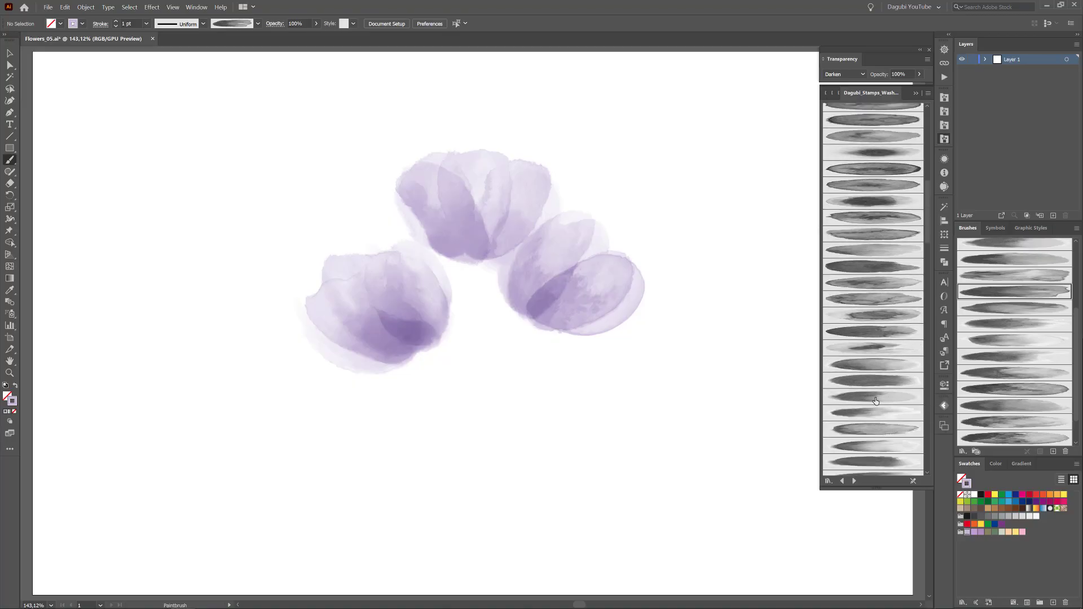
left_click(876, 399)
left_click(975, 532)
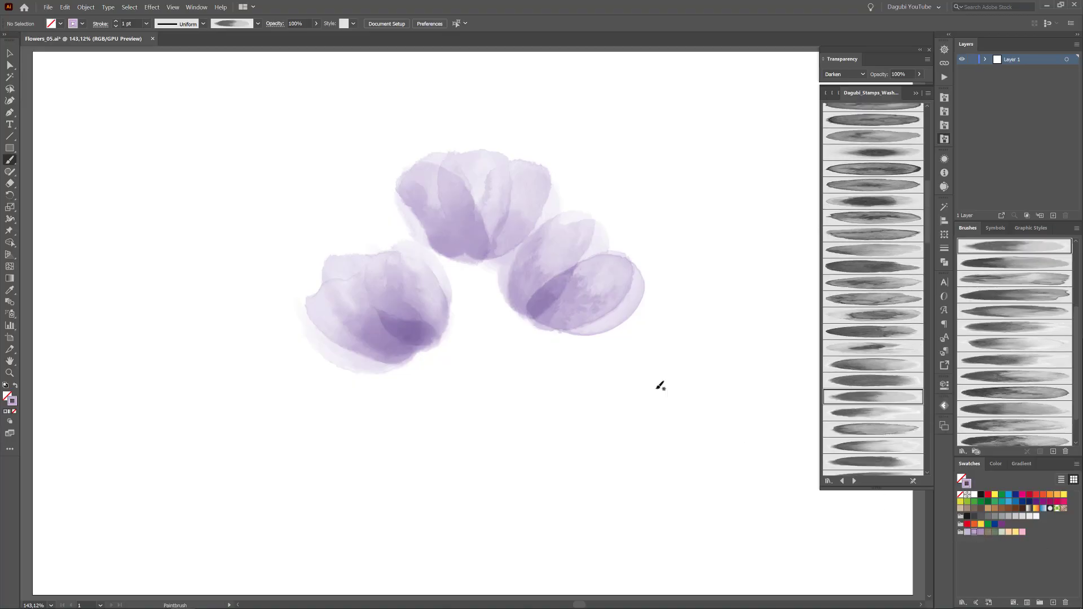
left_click_drag(614, 263, 641, 247)
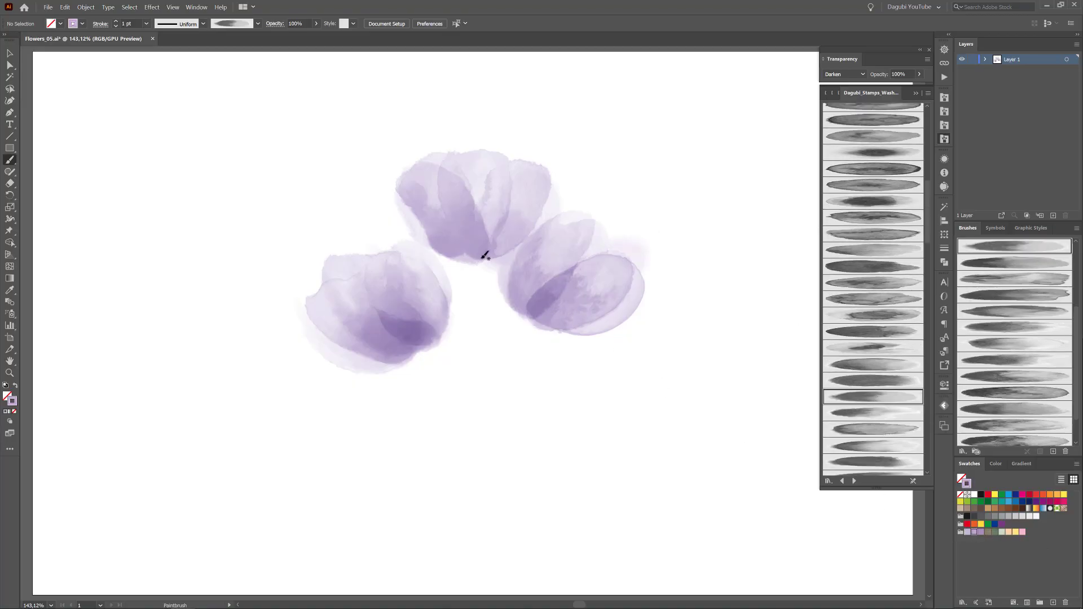
left_click_drag(497, 157, 486, 212)
left_click_drag(324, 279, 308, 291)
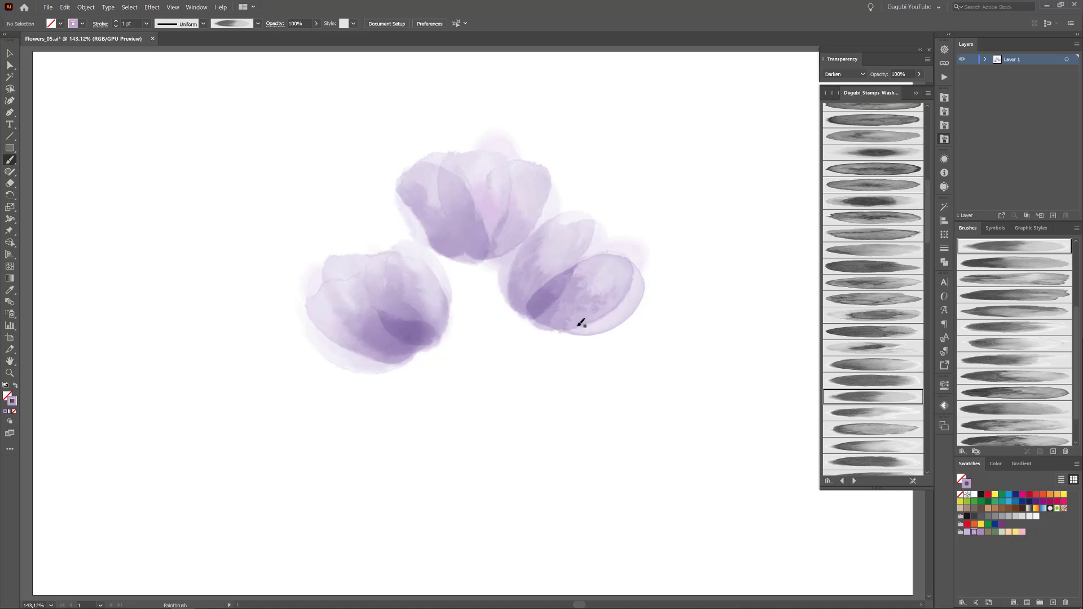
- Add a faint wash above the left tulip with another brush, then select the right tulip's strokes
left_click(888, 415)
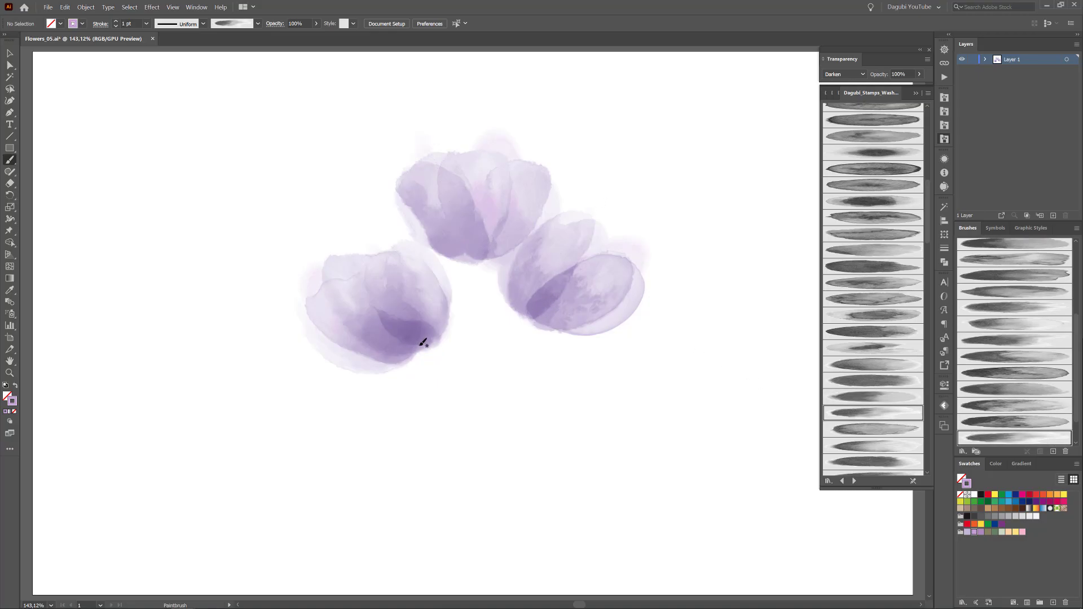
left_click_drag(362, 210, 362, 206)
left_click_drag(527, 388, 643, 272)
- Recolour the right and left tulips with darker purple swatches
left_click(974, 533)
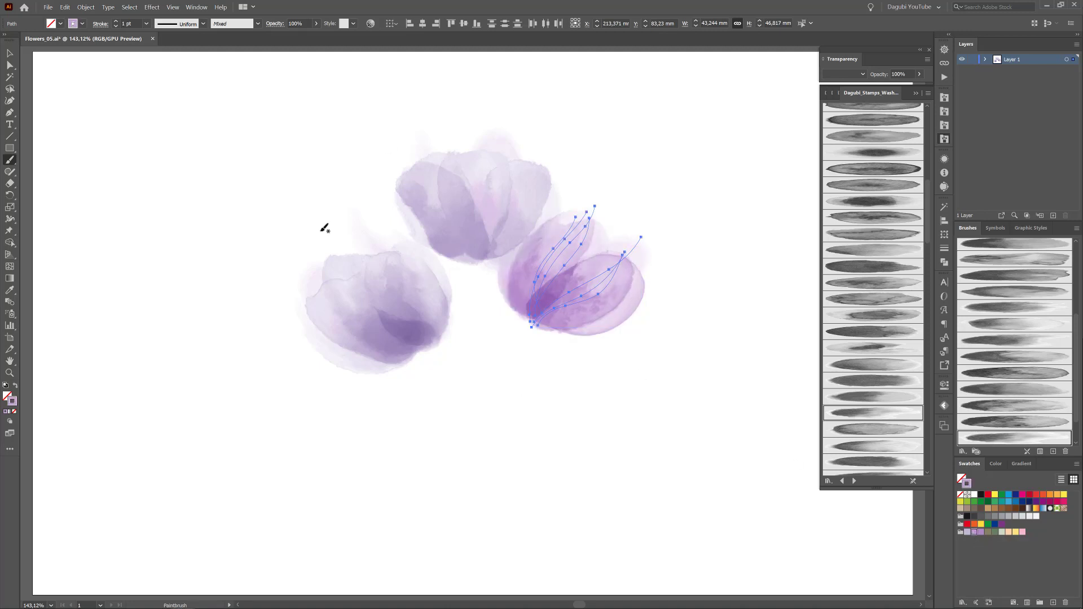
left_click_drag(263, 449, 458, 300)
left_click(982, 533)
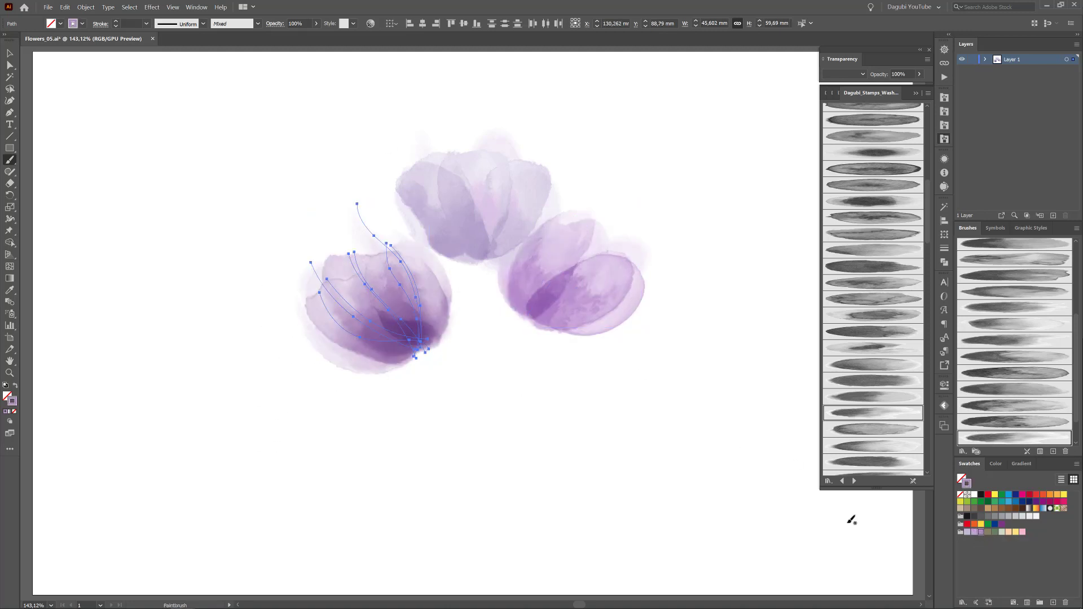
left_click(722, 461)
- Paint new washes over the left and right tulips and recolour them darker purple
left_click_drag(357, 204, 422, 345)
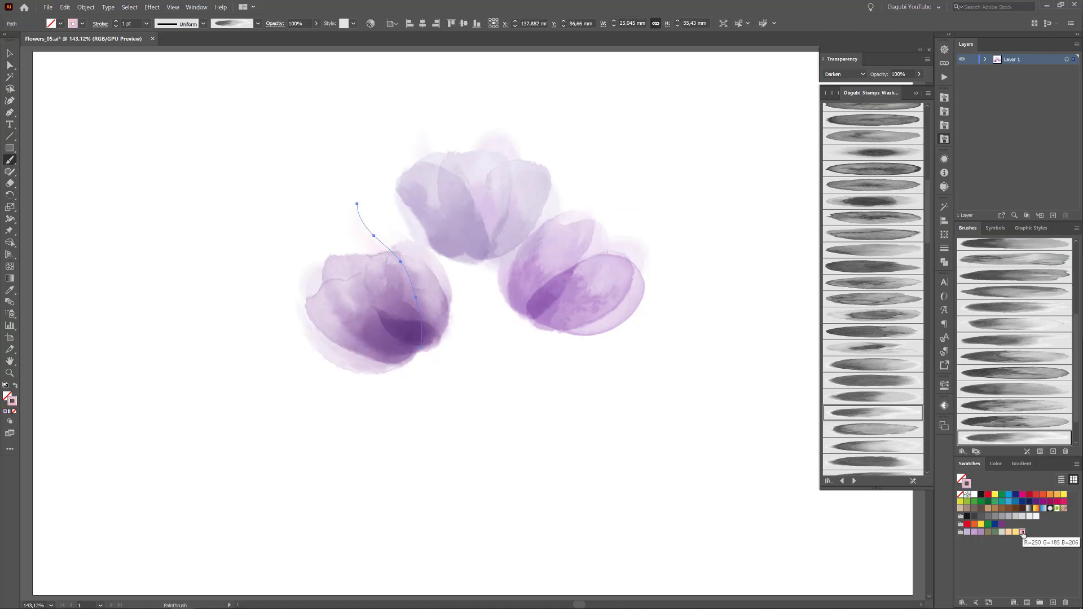
left_click_drag(536, 319, 640, 244)
left_click(982, 532)
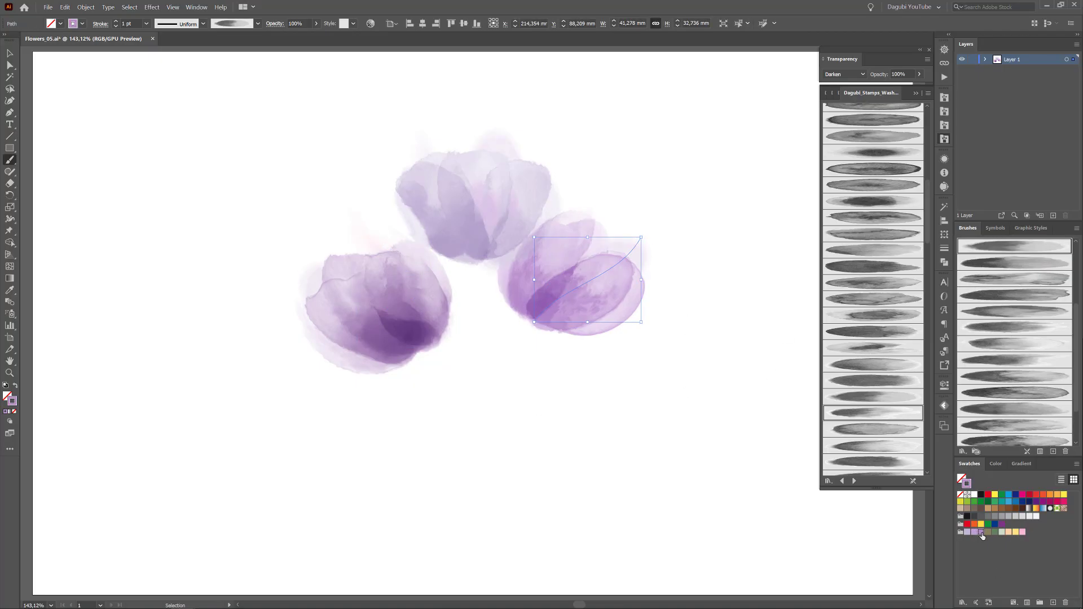
left_click(731, 435, "ctrl")
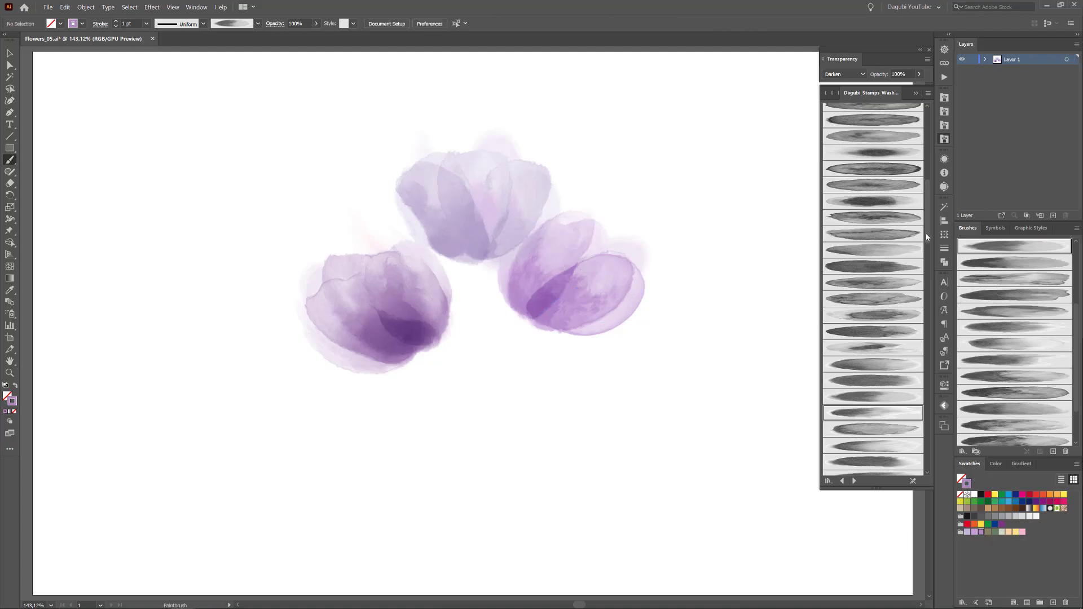
left_click_drag(927, 237, 897, 342)
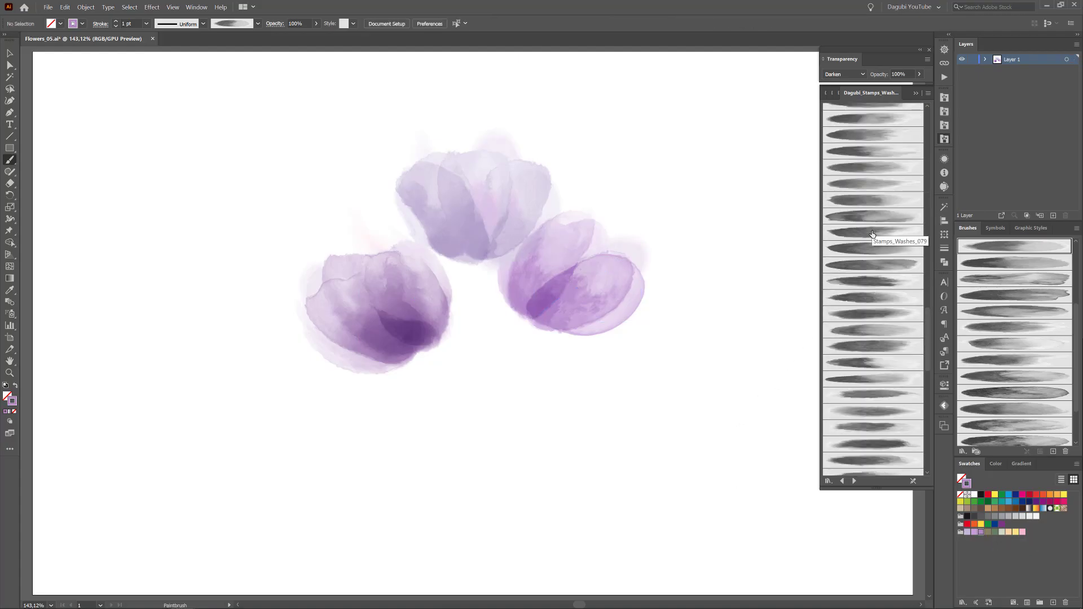
- Paint thin grey-green bases under the right, middle and left flowers
left_click(873, 233)
left_click(988, 532)
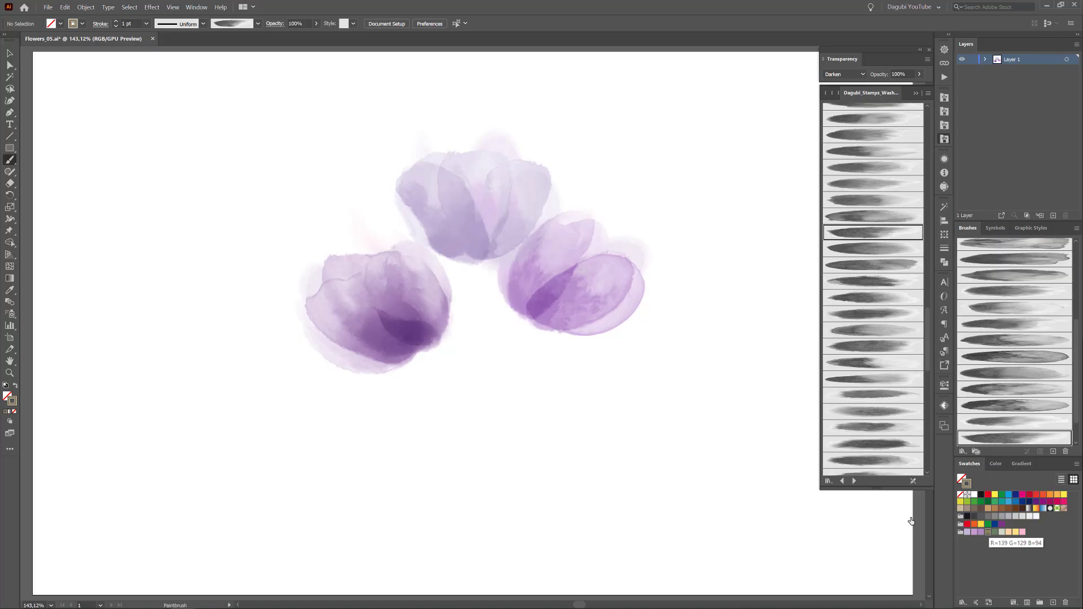
left_click(116, 26)
left_click_drag(536, 308, 517, 329)
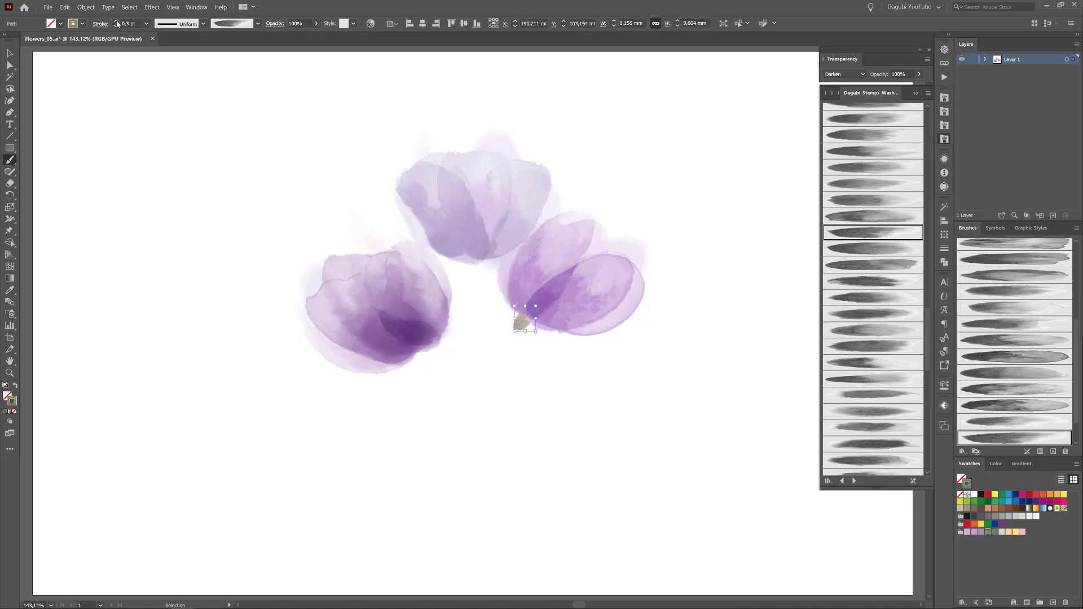
key("ctrl+shift+a")
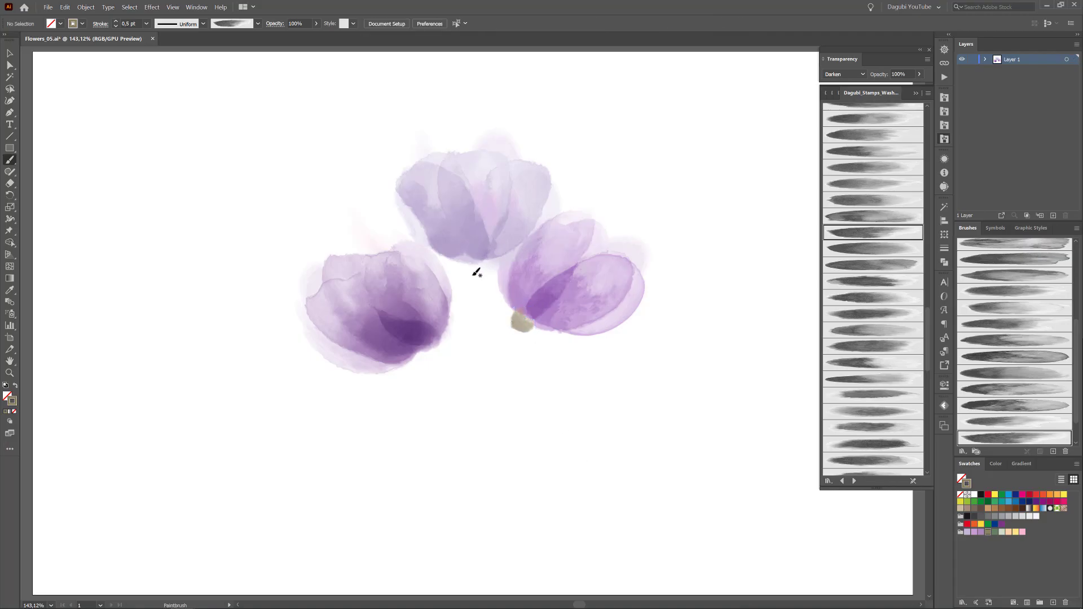
left_click_drag(477, 273, 478, 254)
left_click_drag(422, 351, 419, 362)
- Select the bases, then choose a different wash brush with Multiply blending
left_click(423, 356, "ctrl")
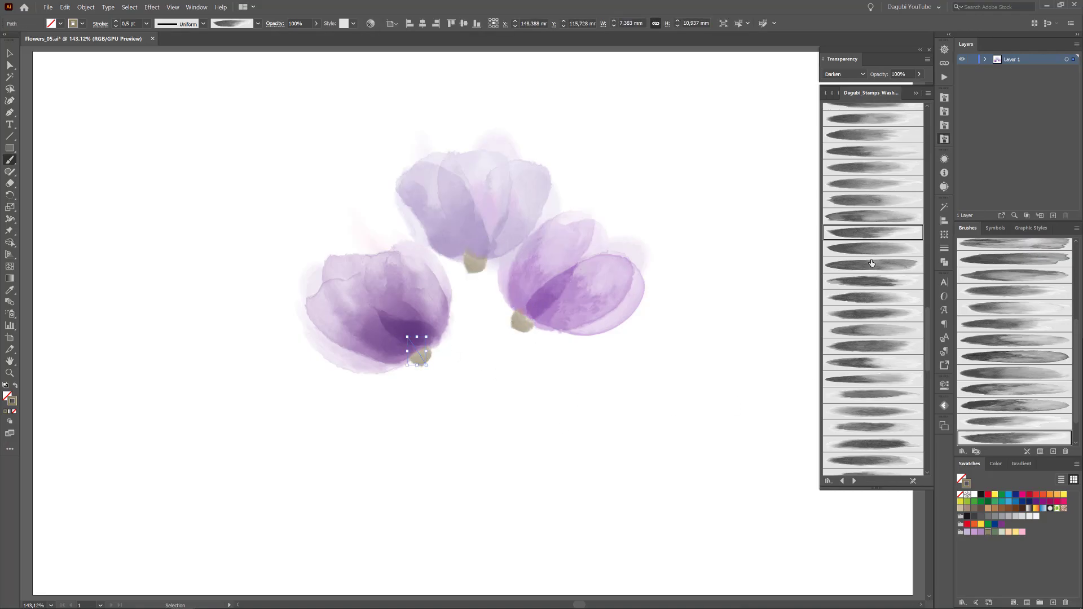
left_click(475, 266, "ctrl")
left_click(873, 153)
left_click(779, 374, "ctrl")
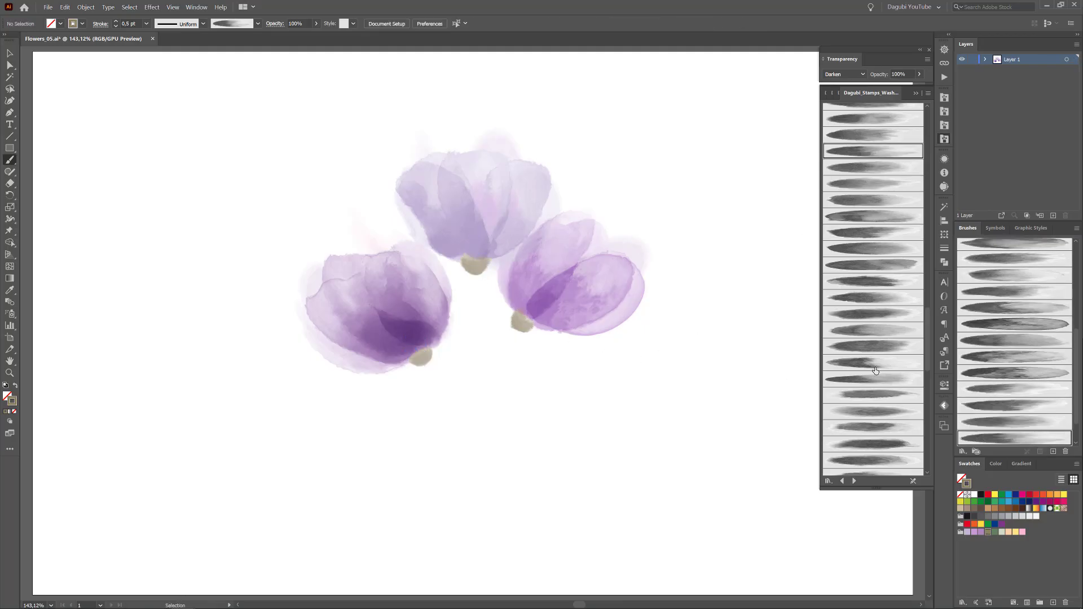
left_click(873, 363)
left_click(845, 74)
left_click(843, 110)
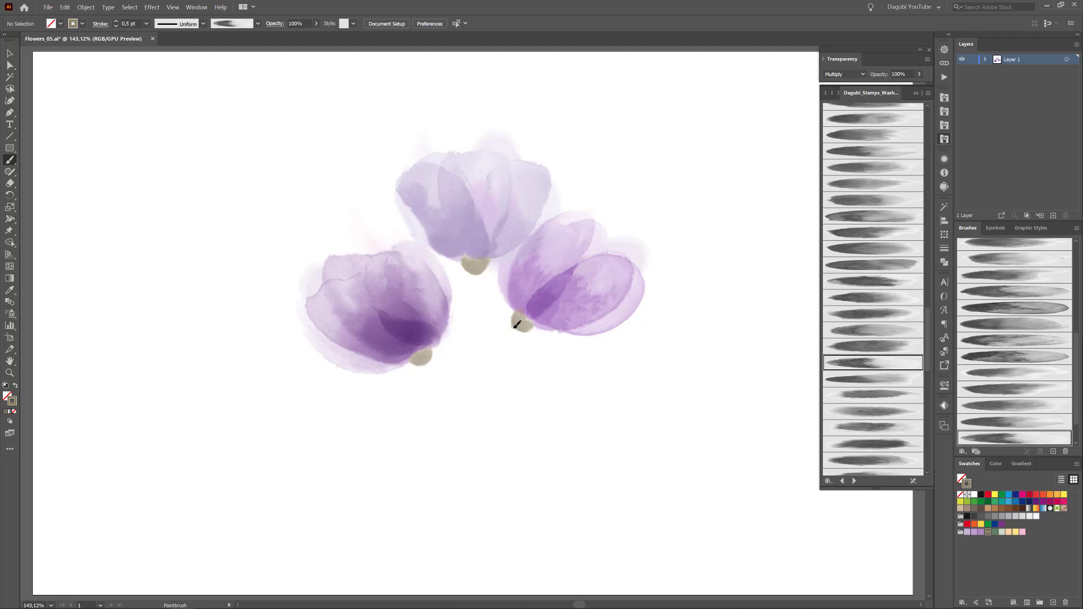
- Repaint the three bases darker at 0.7 pt, then move all three flowers higher
left_click_drag(517, 324, 552, 297)
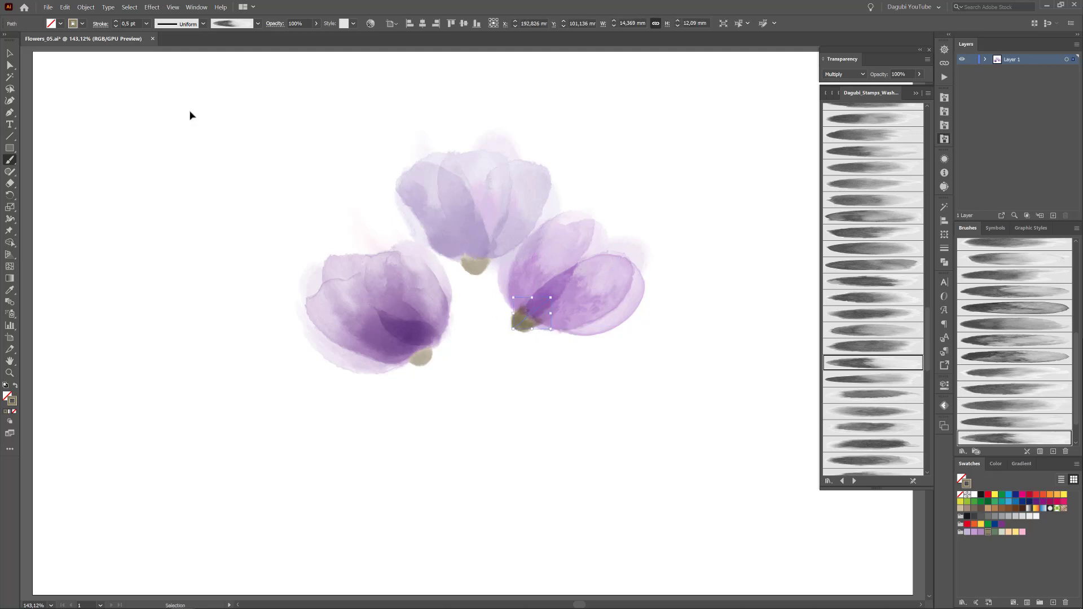
left_click(115, 21)
left_click(566, 442, "ctrl")
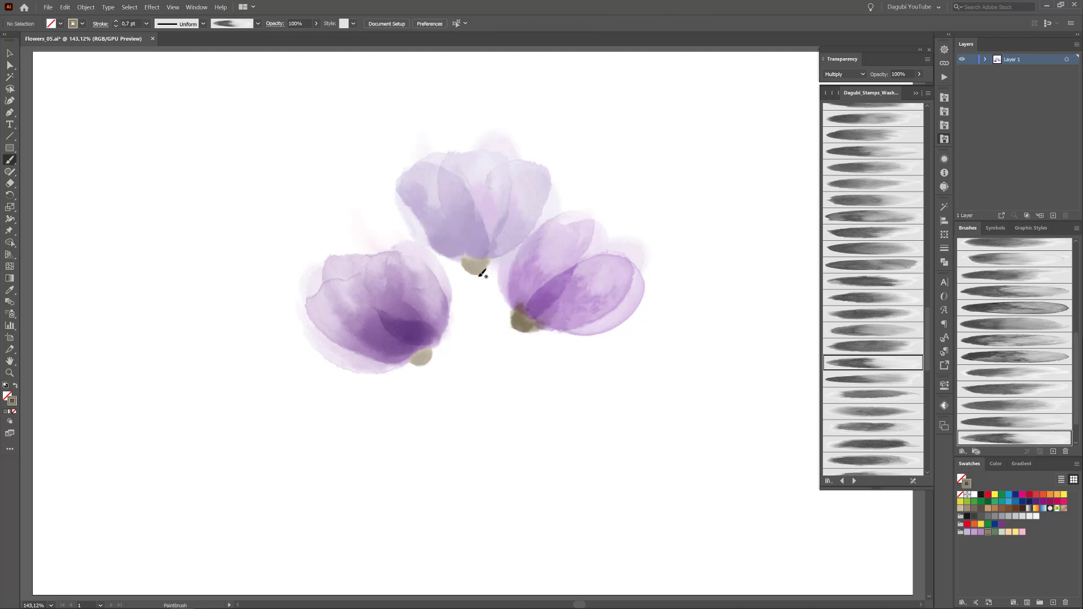
left_click_drag(479, 245, 486, 265)
left_click_drag(431, 363, 418, 349)
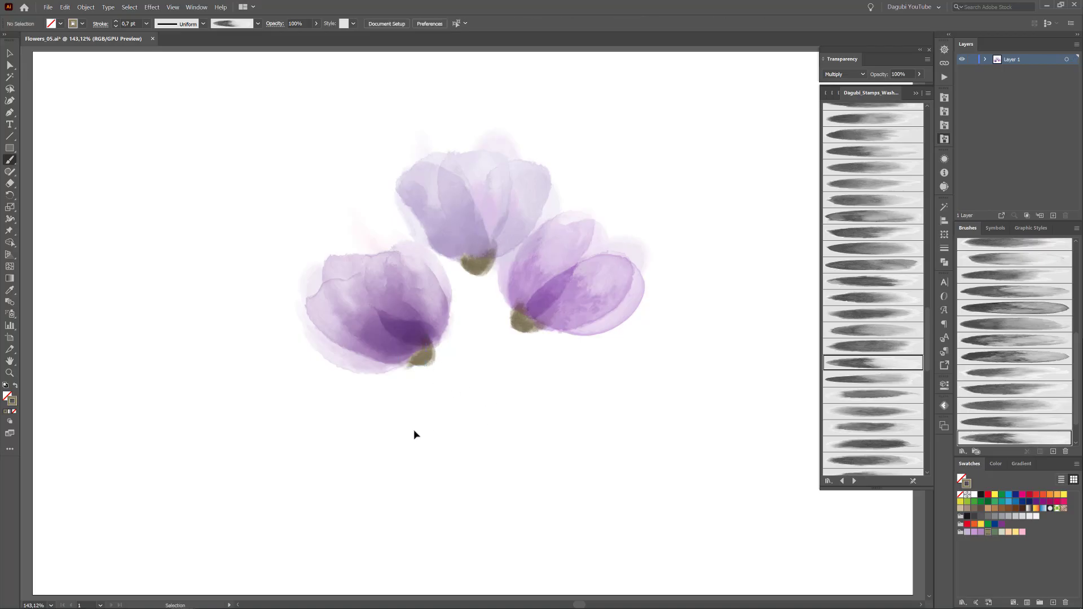
left_click_drag(285, 452, 722, 135)
left_click_drag(519, 220, 522, 188)
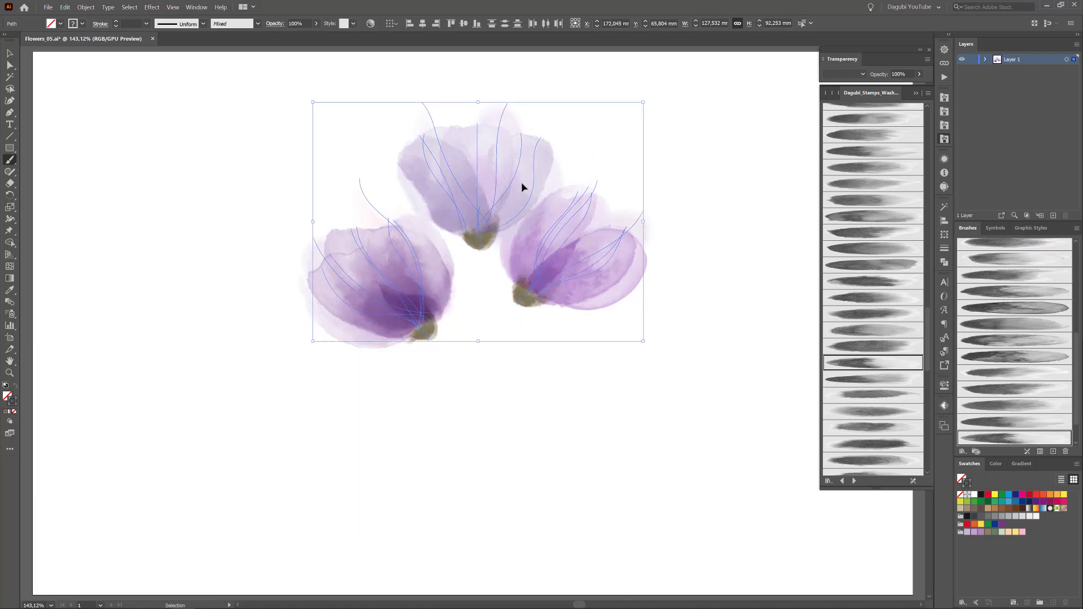
- Load the Dagubi_Short_Strokes brush library, pick a stem brush, and set blending to Darken
left_click(762, 217, "ctrl")
left_click(945, 112)
left_click(946, 124)
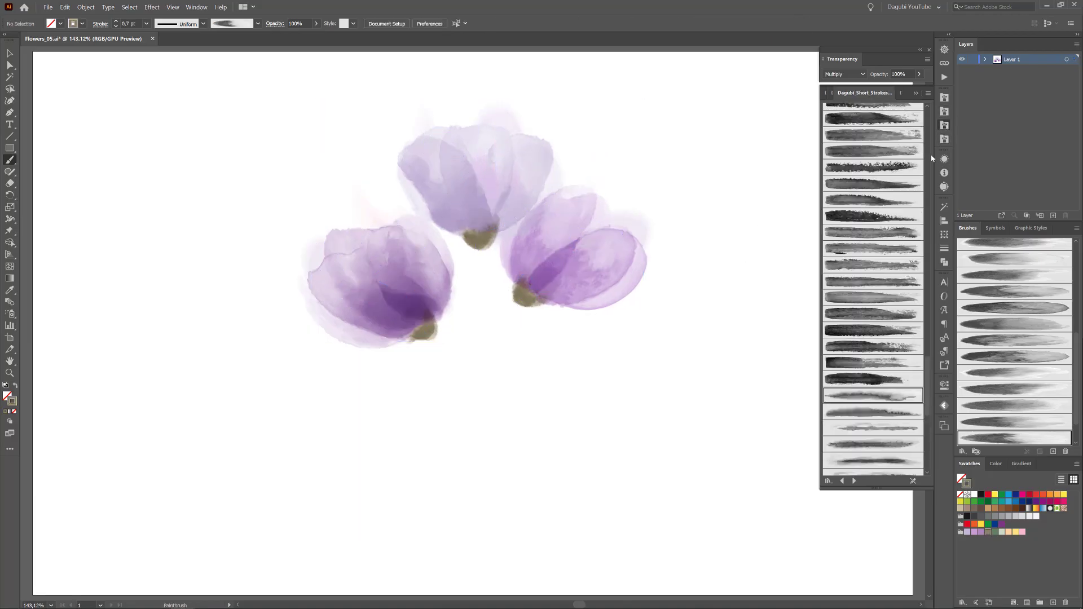
left_click(876, 167)
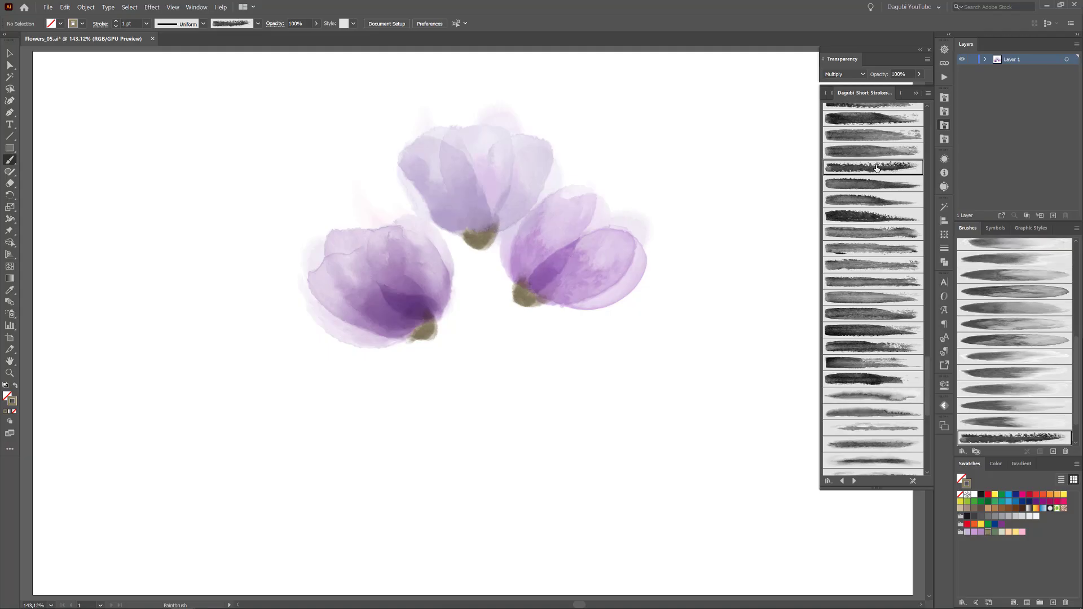
left_click(845, 74)
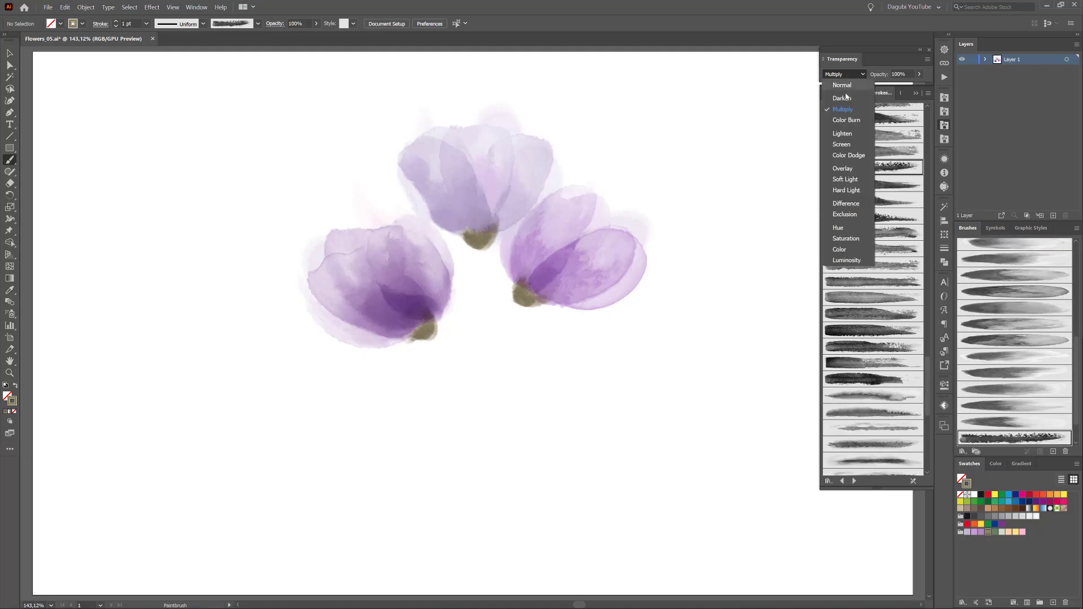
left_click(842, 103)
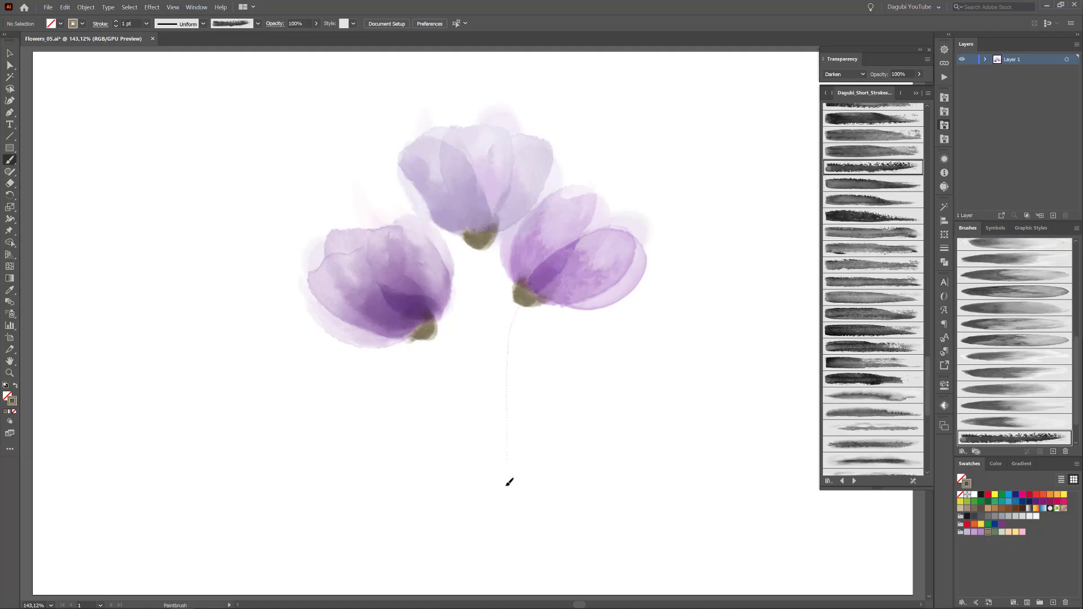
- Paint 0.2 pt stems down from the right and middle tulips
left_click_drag(481, 554, 478, 555)
left_click(116, 26)
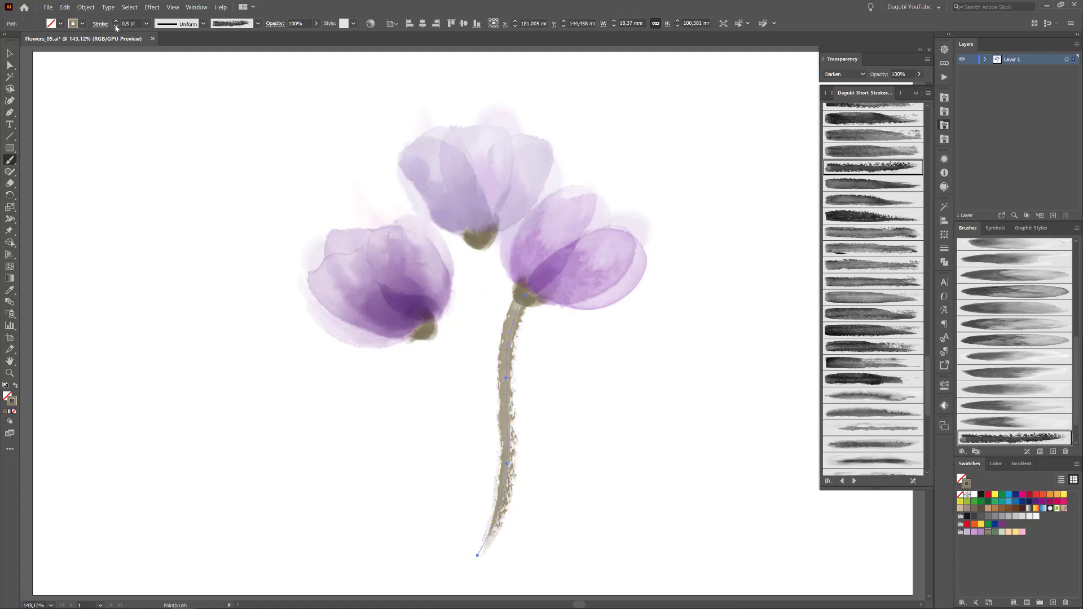
left_click(116, 26)
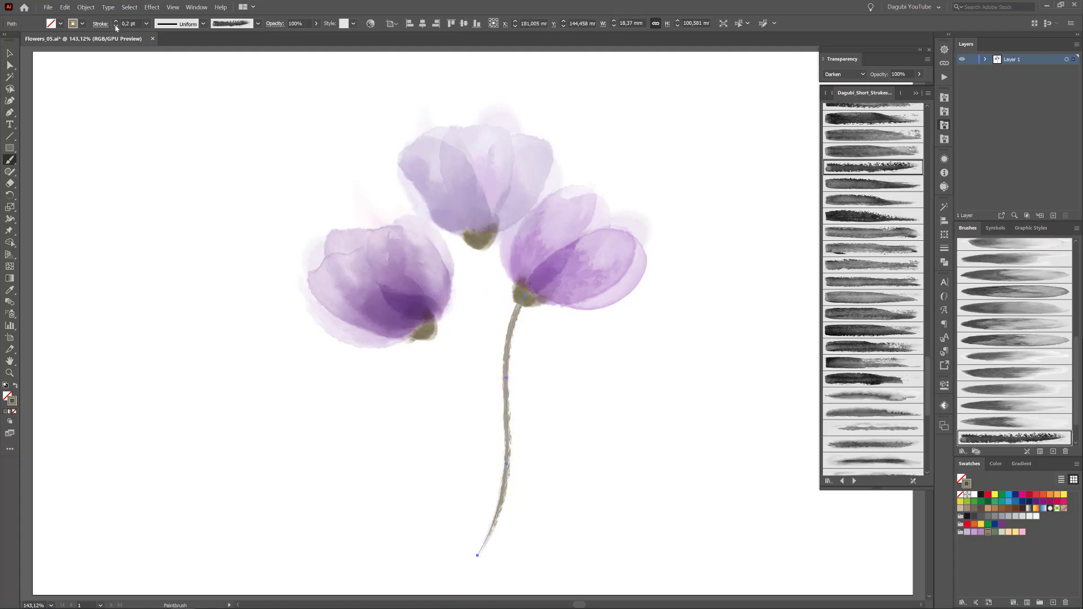
left_click(119, 169, "ctrl")
scroll(872, 384, "up", 3)
scroll(877, 451, "up", 3)
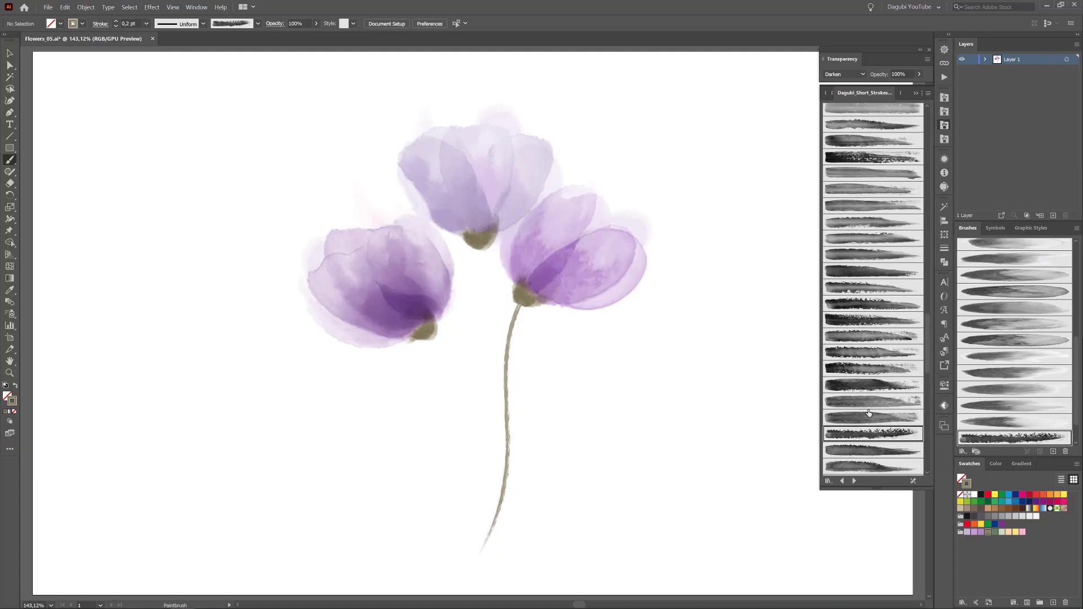
left_click(871, 370)
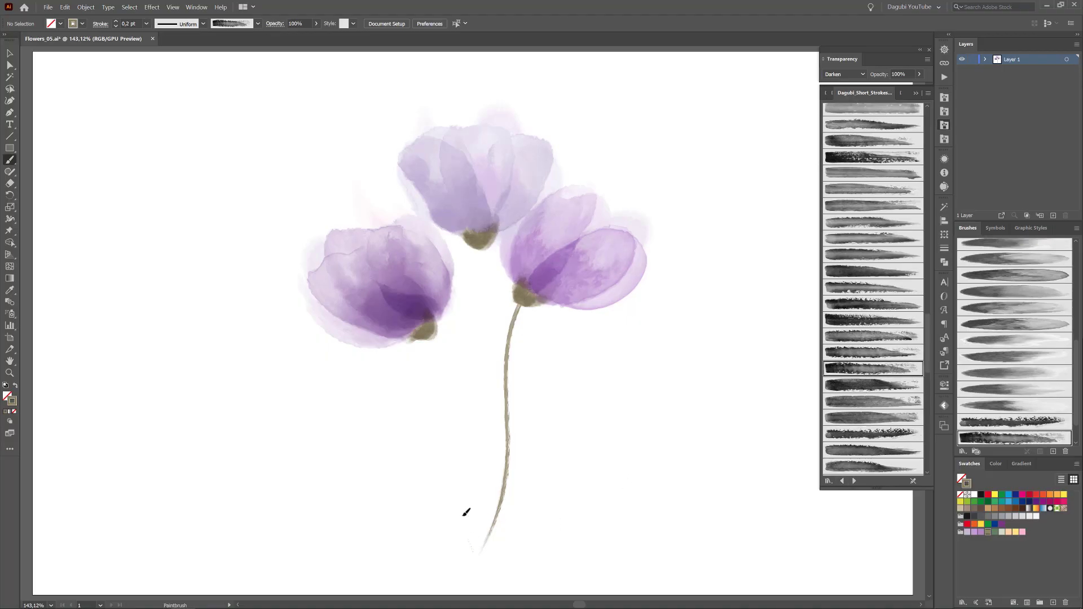
left_click_drag(487, 234, 487, 235)
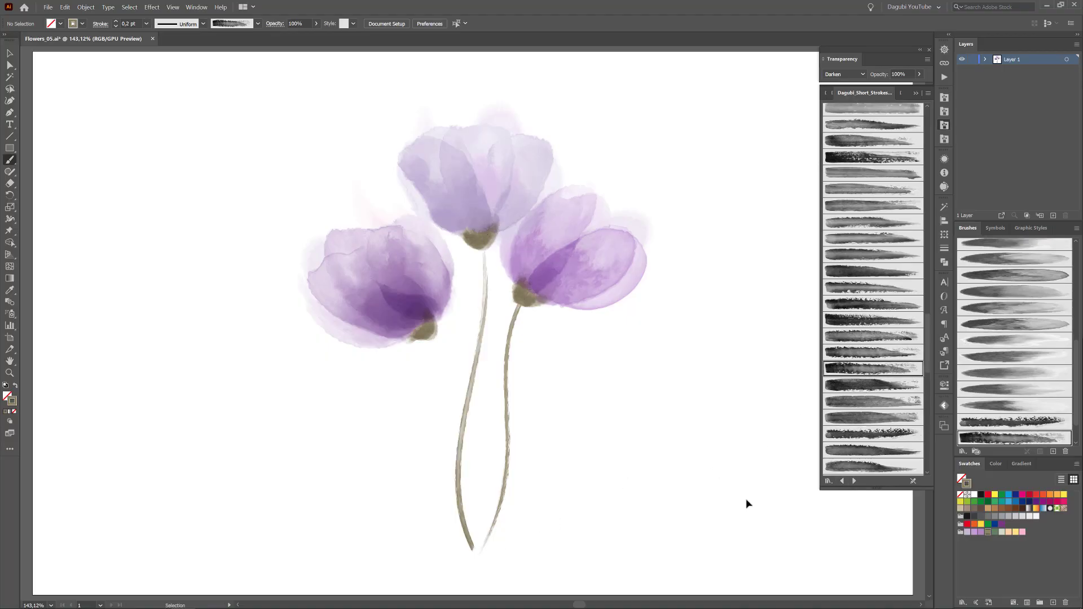
- Paint a third stem down from the left tulip with another short-stroke brush
scroll(880, 276, "up", 1)
scroll(880, 276, "up", 1)
scroll(881, 316, "up", 1)
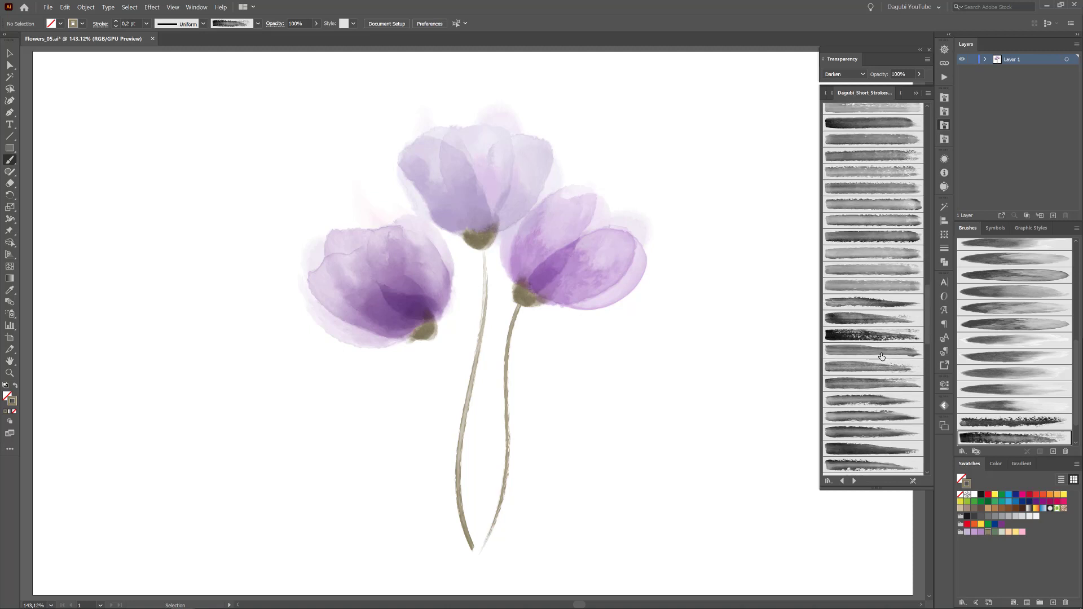
left_click(882, 354)
left_click_drag(431, 332, 433, 330)
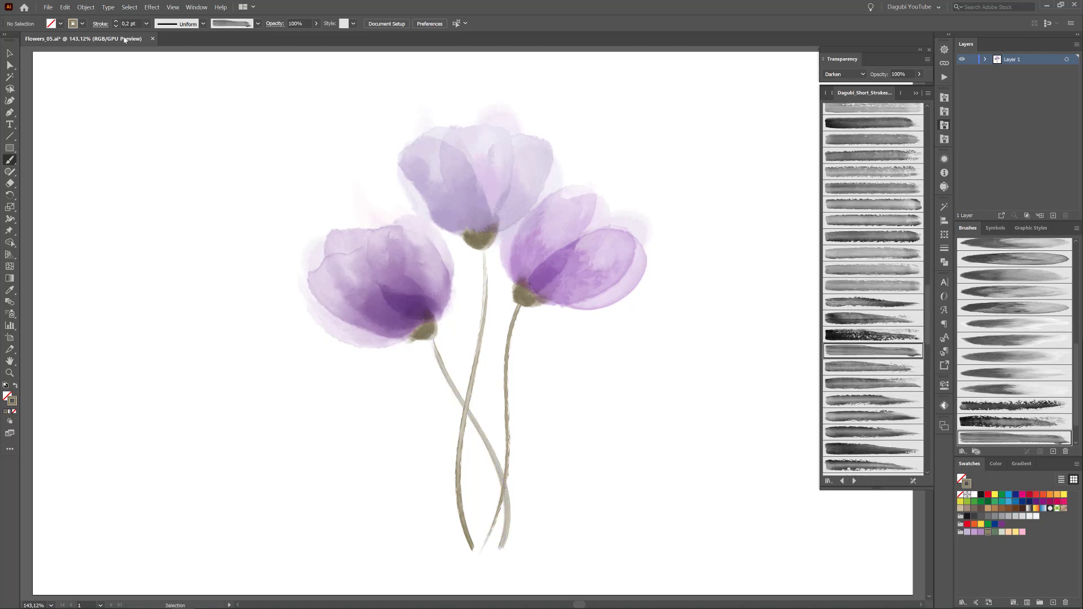
- Paint a long blade sweeping up-right from the base and restyle it with a different brush
scroll(876, 246, "up", 1)
scroll(894, 246, "up", 1)
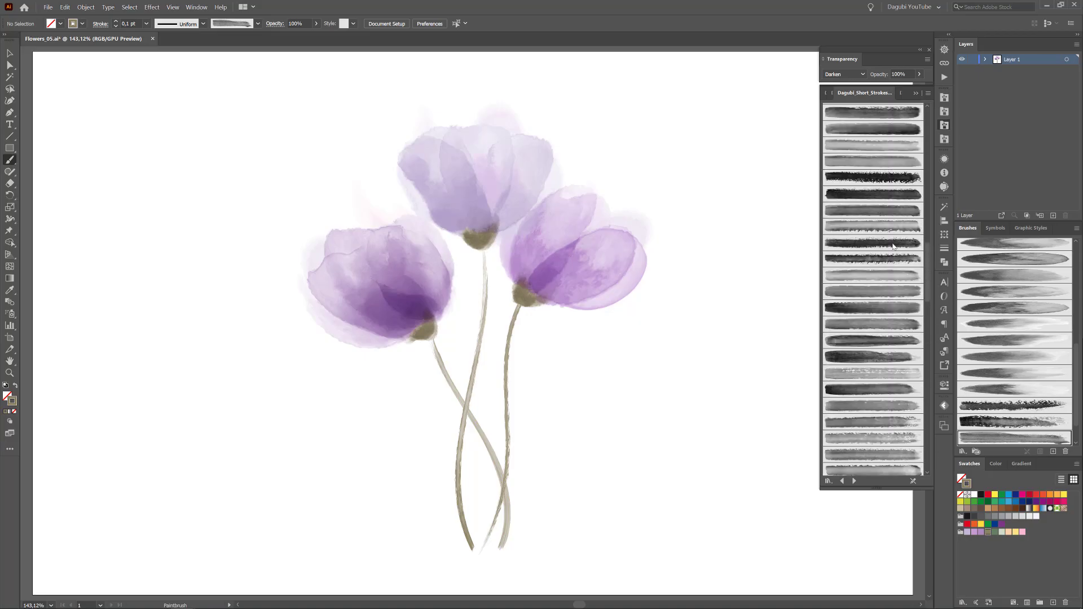
left_click(885, 227)
left_click_drag(480, 549, 550, 385)
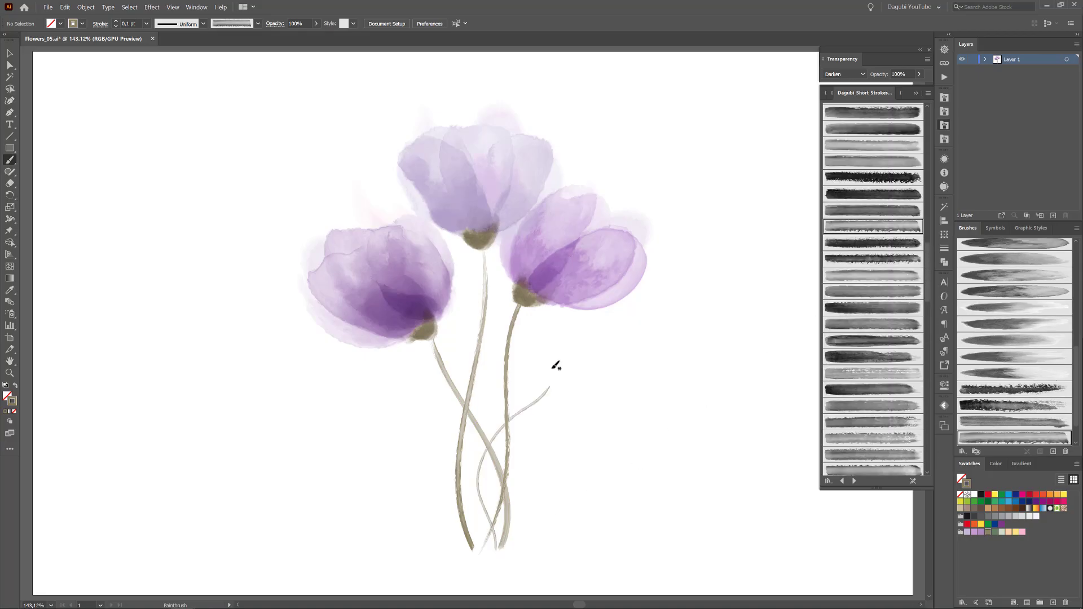
scroll(868, 305, "down", 3)
scroll(868, 305, "down", 5)
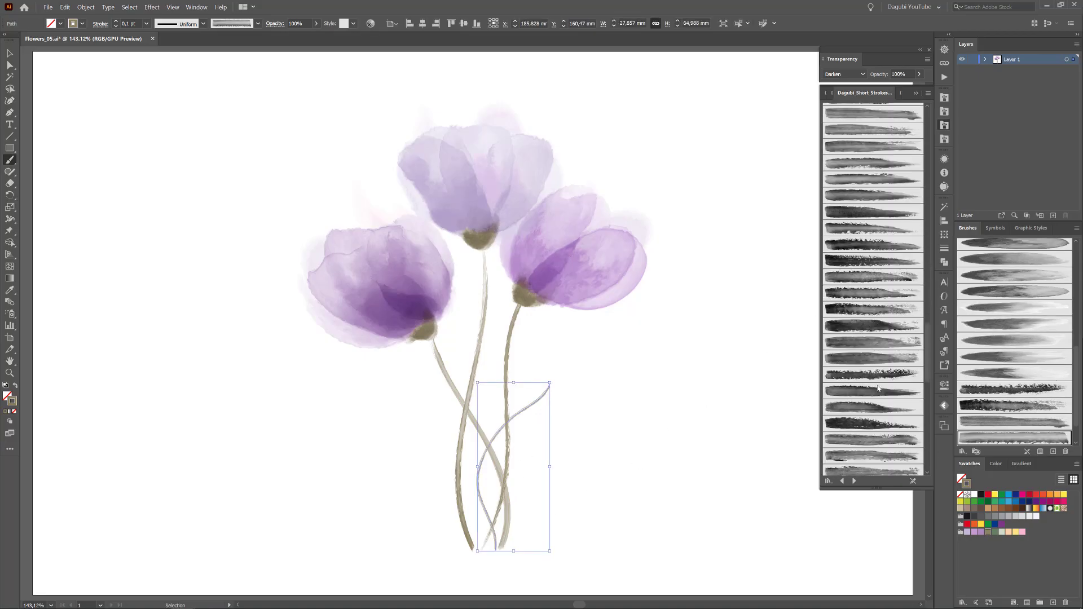
left_click(869, 408)
left_click(746, 380, "ctrl")
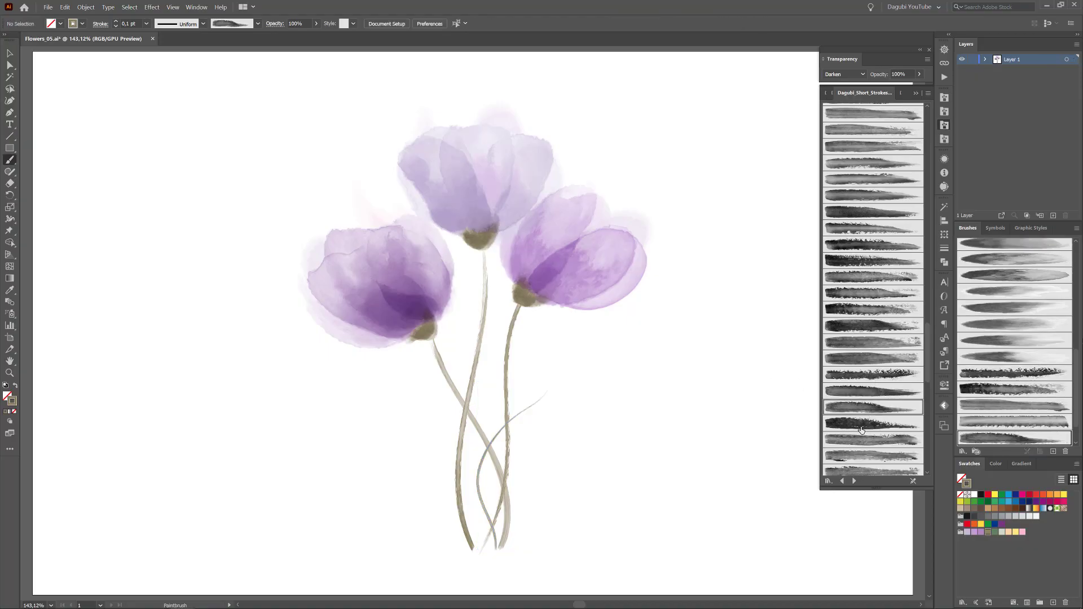
- Paint three blades: a curved one at left, a tall one behind the left tulip, one curving upper right
left_click(862, 426)
left_click_drag(477, 546, 371, 387)
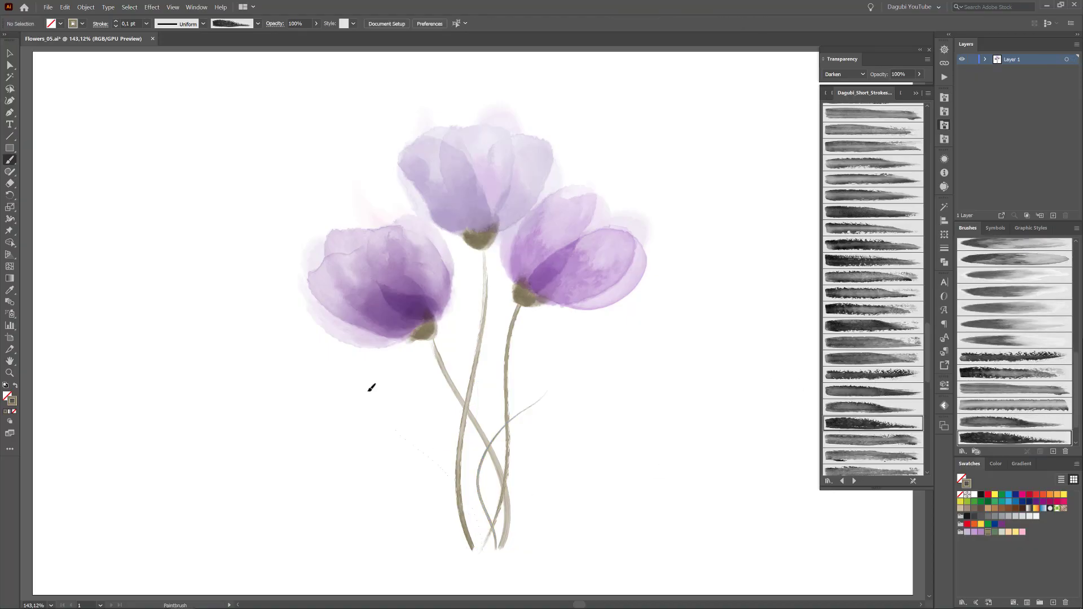
left_click(884, 311)
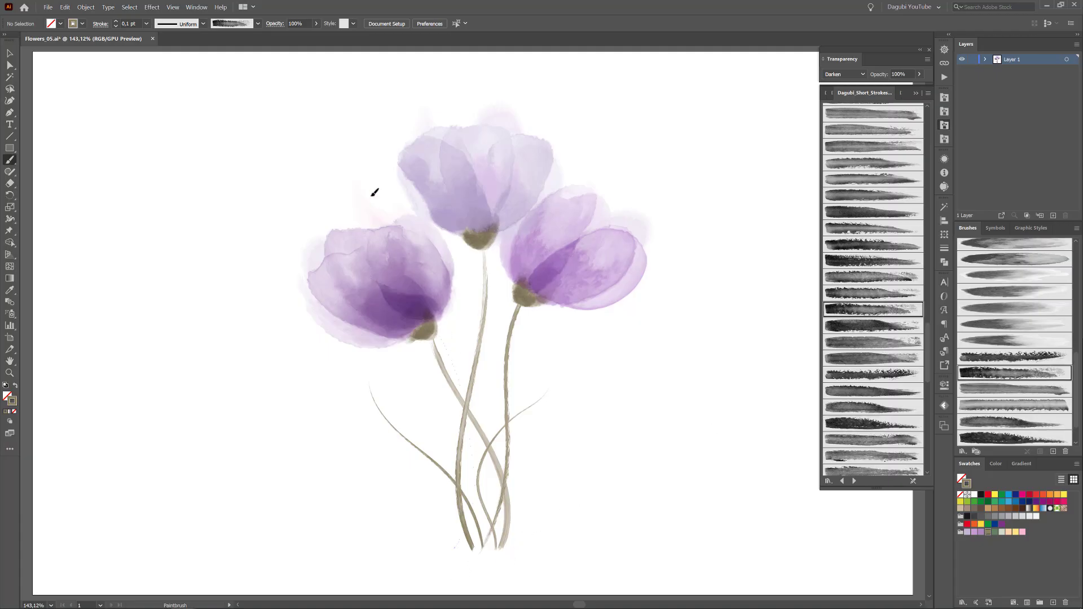
left_click_drag(374, 192, 367, 148)
left_click(884, 277)
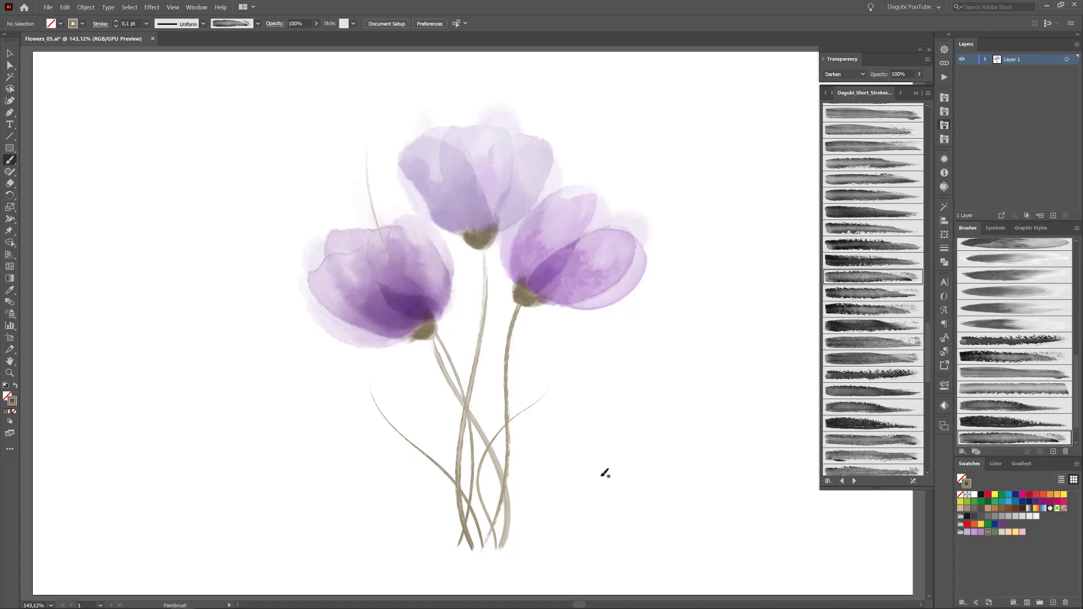
left_click_drag(725, 190, 724, 192)
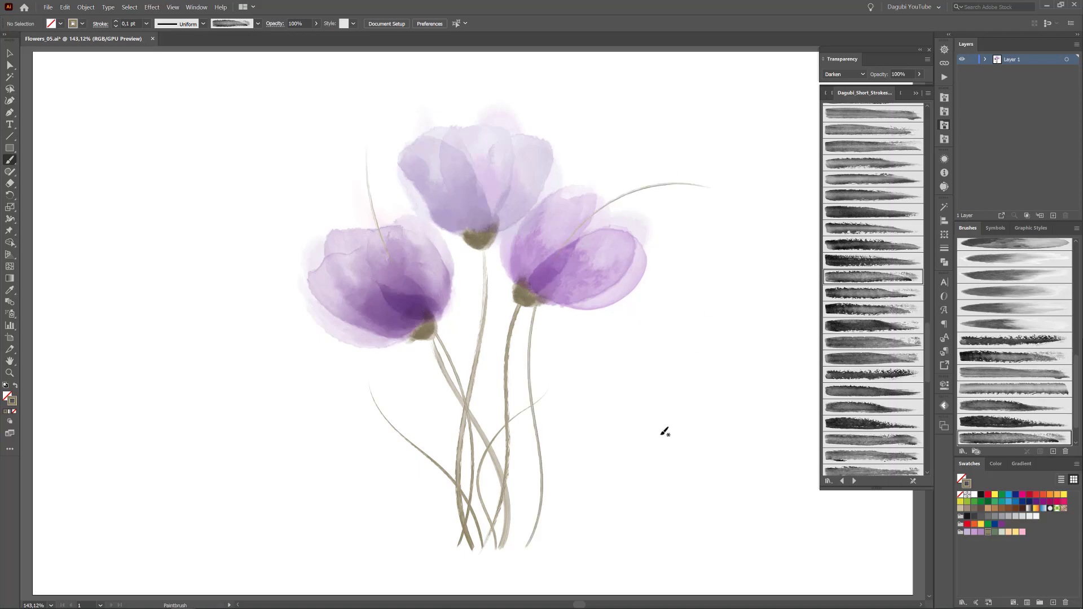
- Retrace the right stem, add a stem curling right, set green paint, and load another brush set
mouse_move(534, 304)
left_mouse_down()
mouse_move(532, 416)
mouse_move(510, 432)
left_mouse_up()
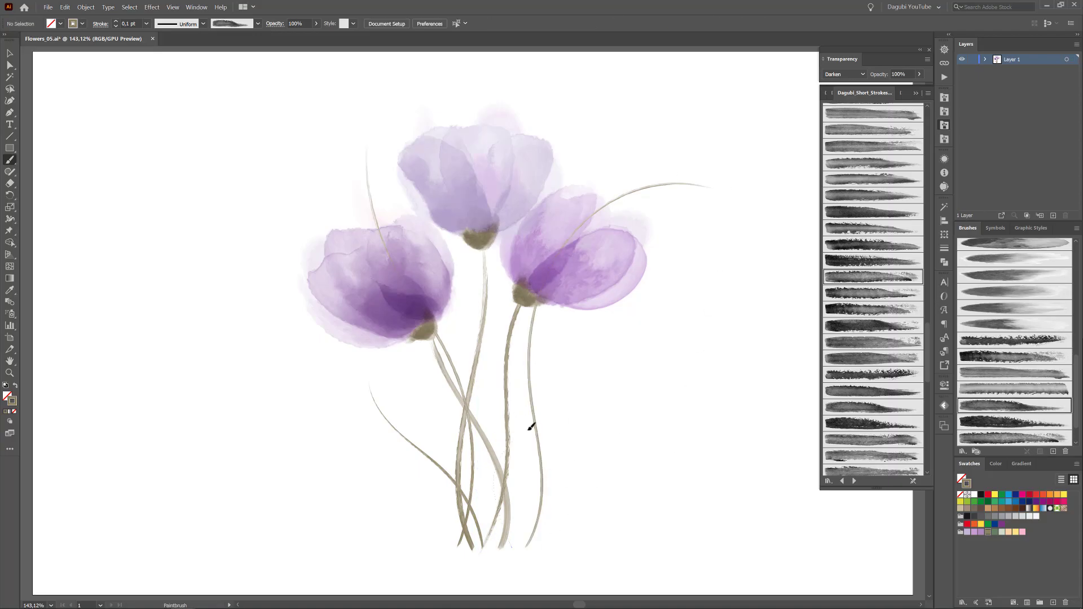
left_click_drag(580, 460, 581, 461)
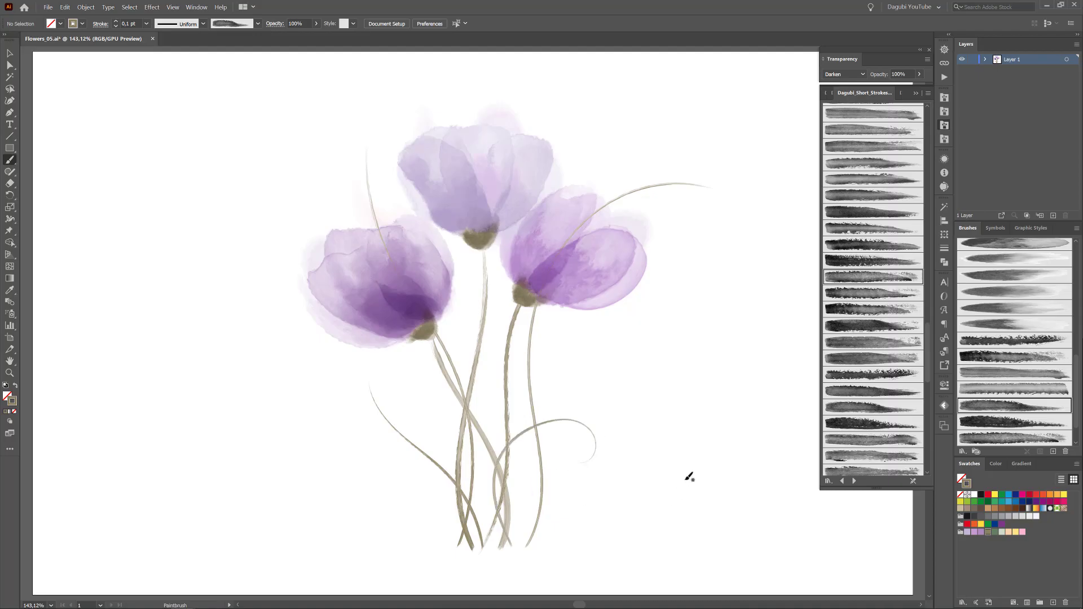
left_click(994, 533)
left_click(842, 481)
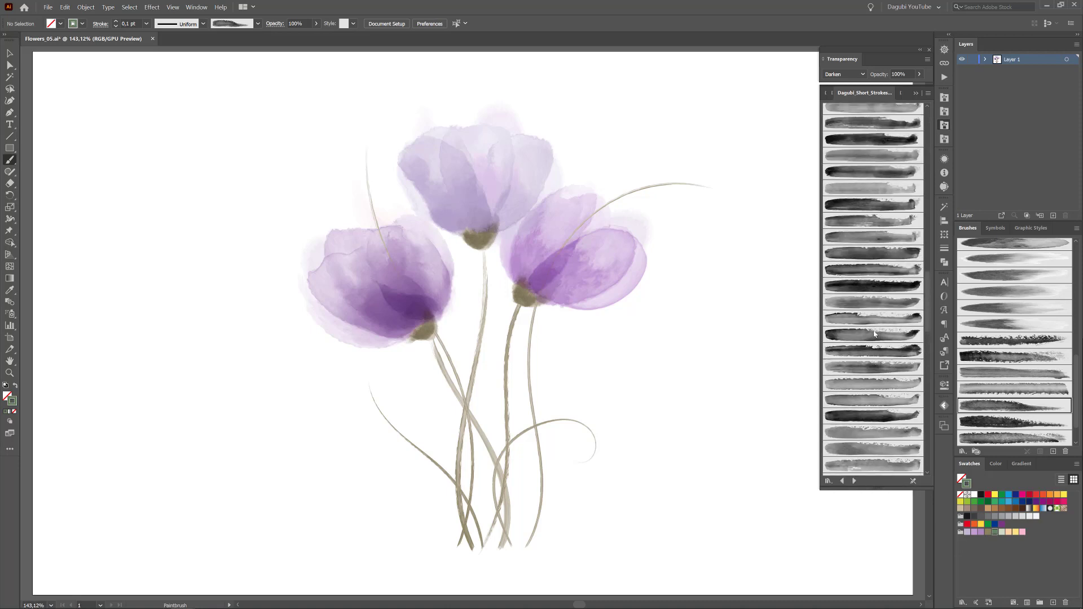
- Choose a tapered Short Strokes brush for the leaves
scroll(874, 333, "up", 2)
scroll(874, 330, "up", 2)
scroll(873, 326, "up", 2)
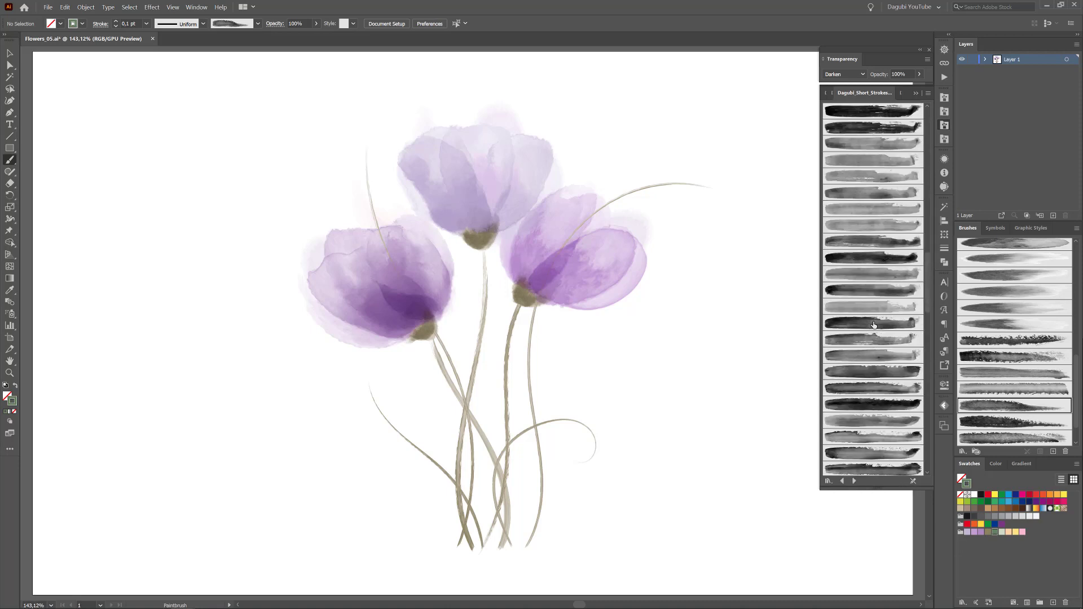
left_click(882, 225)
left_click(203, 23)
left_click(176, 56)
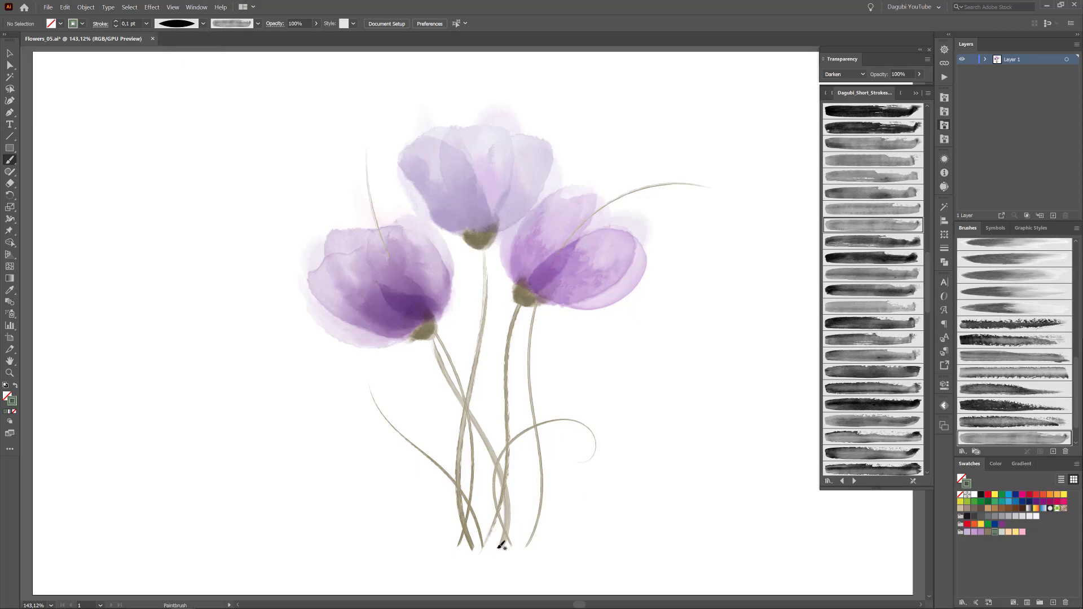
- Paint a 0.7 pt green leaf rising right from the stems and fine-tune its RGB green
left_click_drag(583, 495, 602, 478)
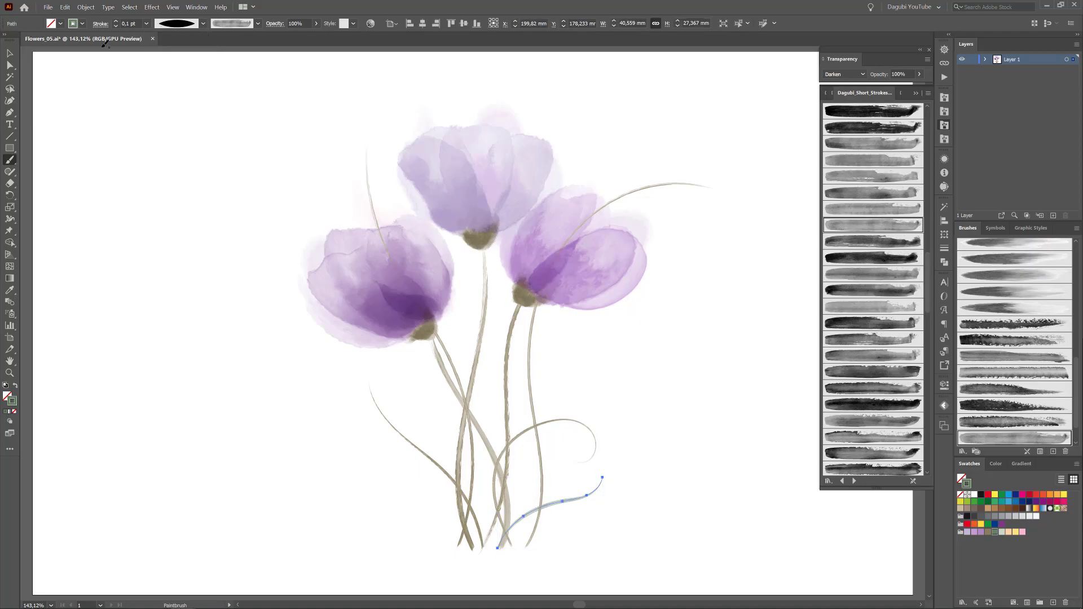
left_click(117, 26)
type("0,7")
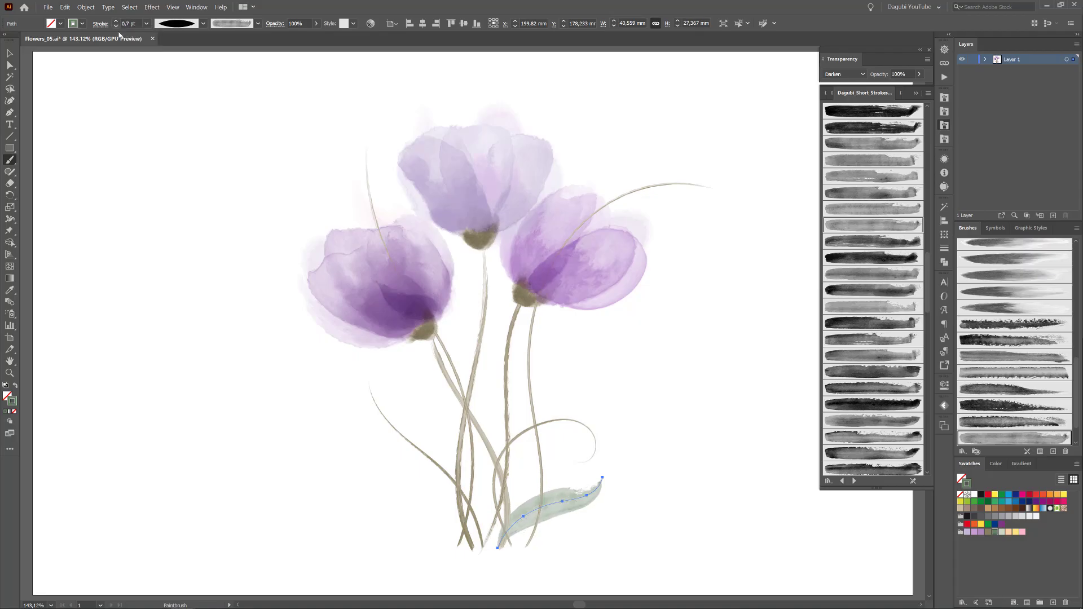
left_click(998, 464)
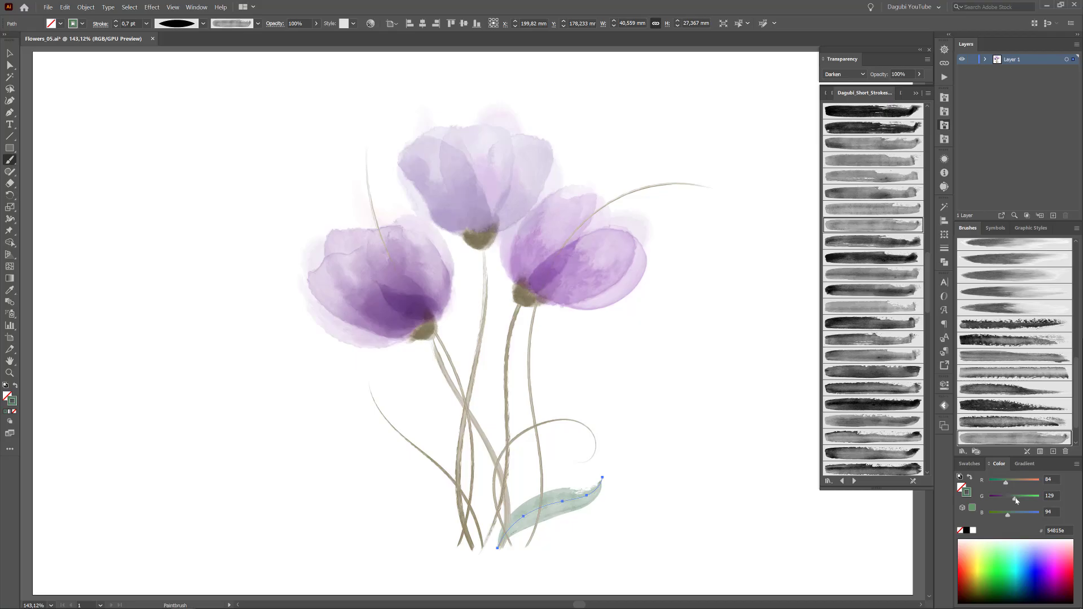
left_click(765, 397, "ctrl")
- Paint a lower-left leaf with Short_Strokes_095 and a tall centre leaf through the stems
scroll(873, 345, "down", 2)
scroll(874, 353, "down", 2)
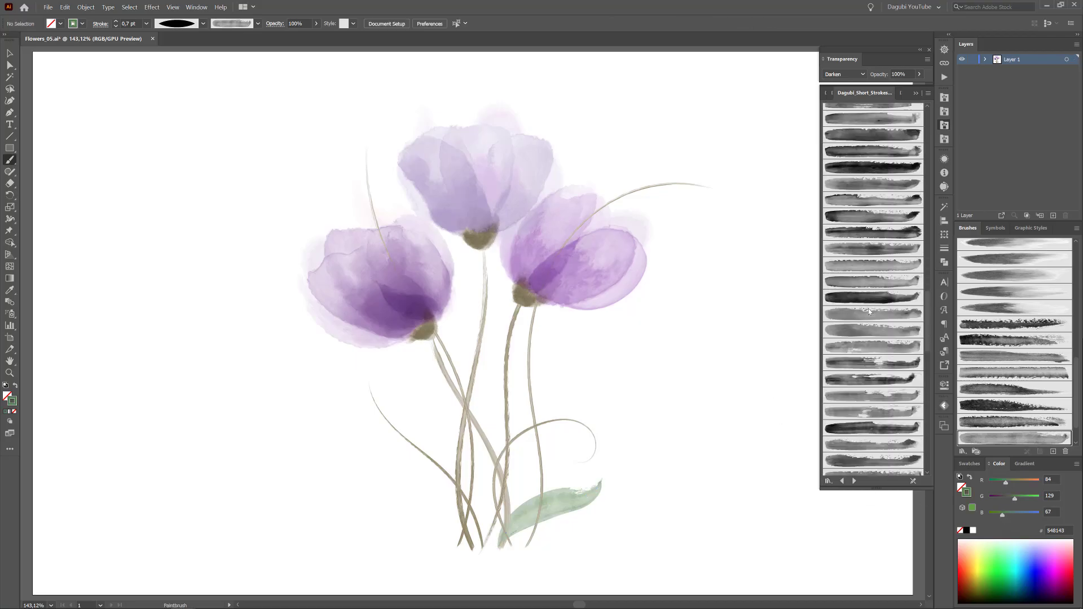
scroll(875, 361, "down", 2)
left_click(876, 365)
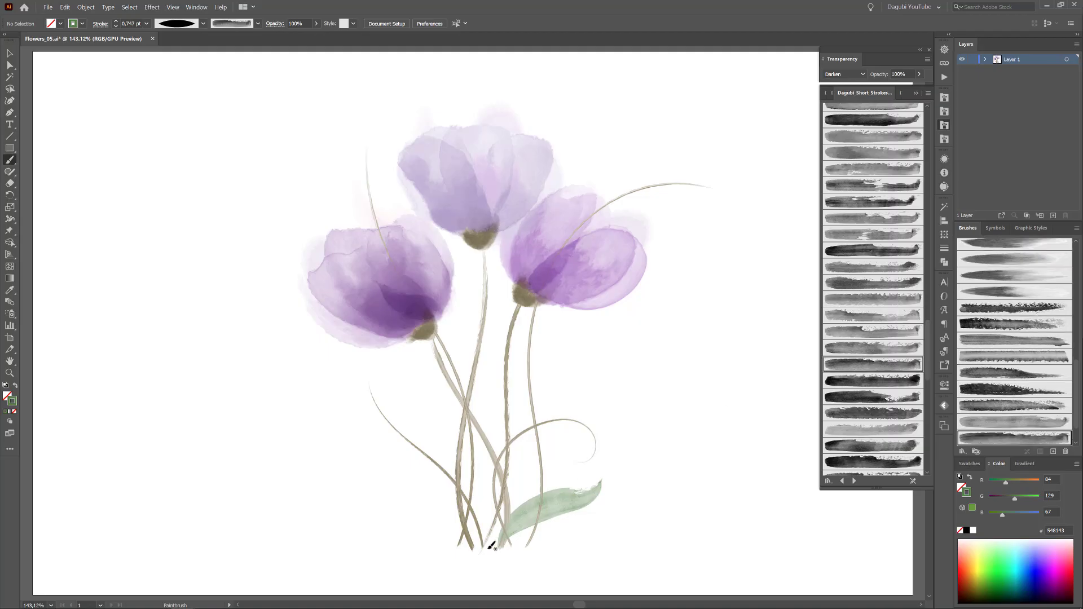
left_click_drag(395, 460, 396, 461)
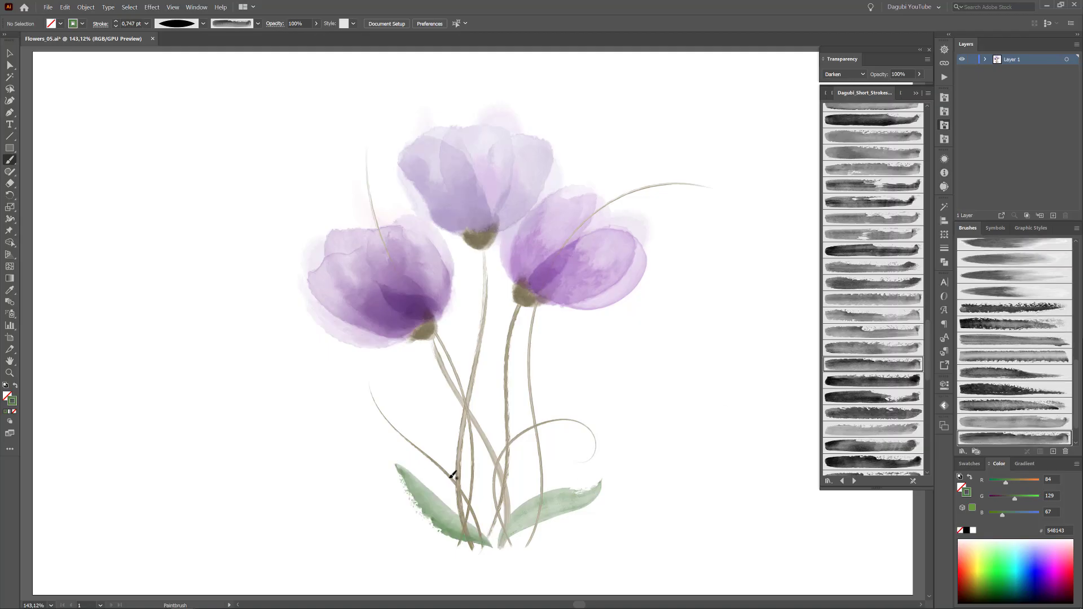
scroll(885, 432, "down", 3)
scroll(882, 427, "down", 3)
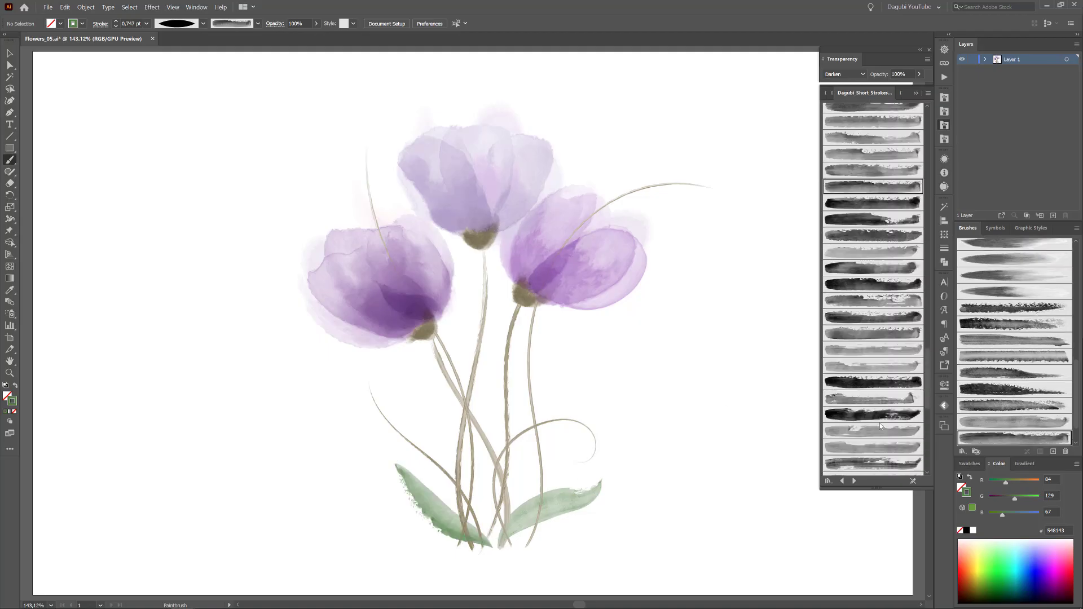
left_click(874, 334)
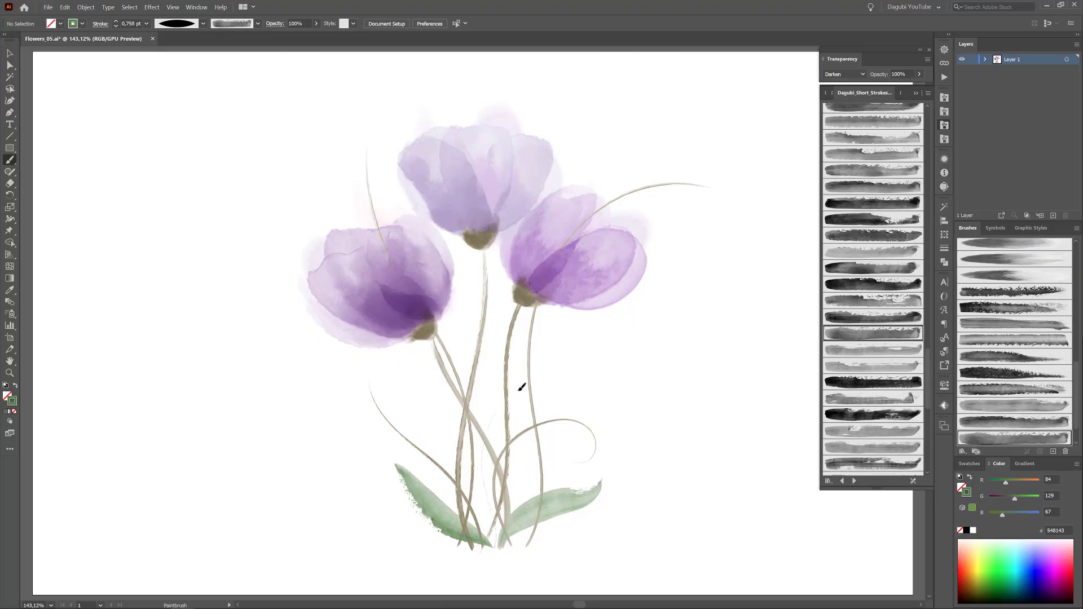
left_click_drag(522, 387, 544, 365)
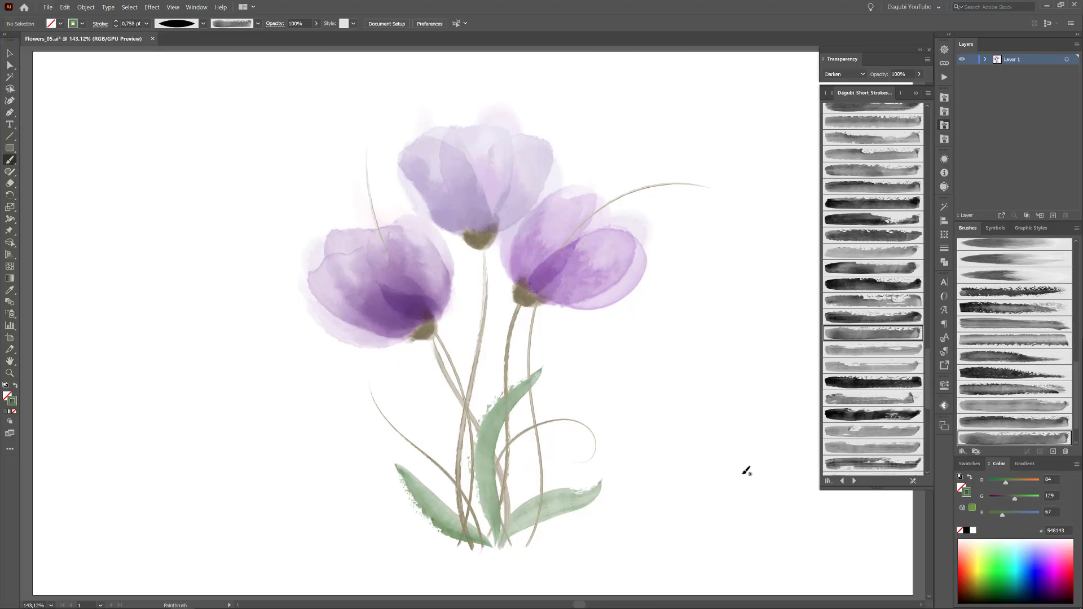
key("ctrl")
- Pick a soft brush from Dagubi_Stamps_Wash and a light grey-green swatch
left_click(945, 139)
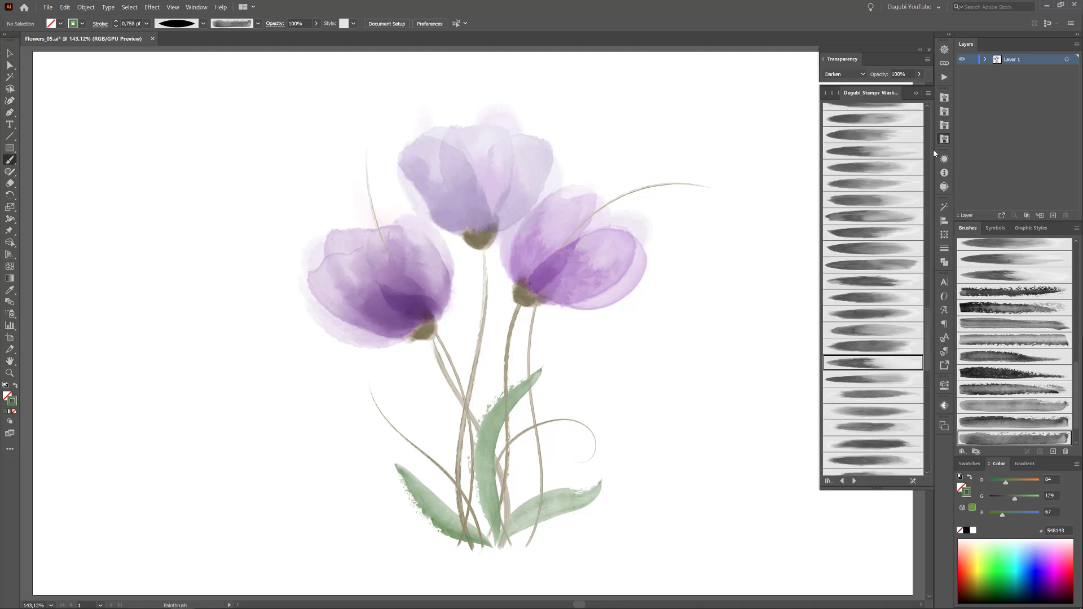
left_click_drag(927, 338, 926, 402)
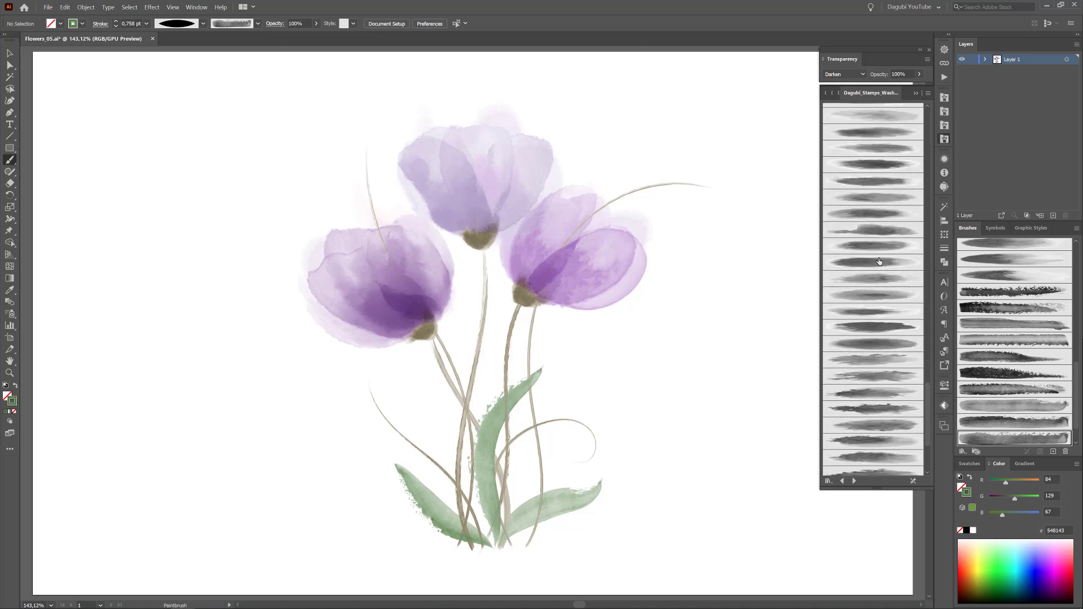
left_click(877, 215)
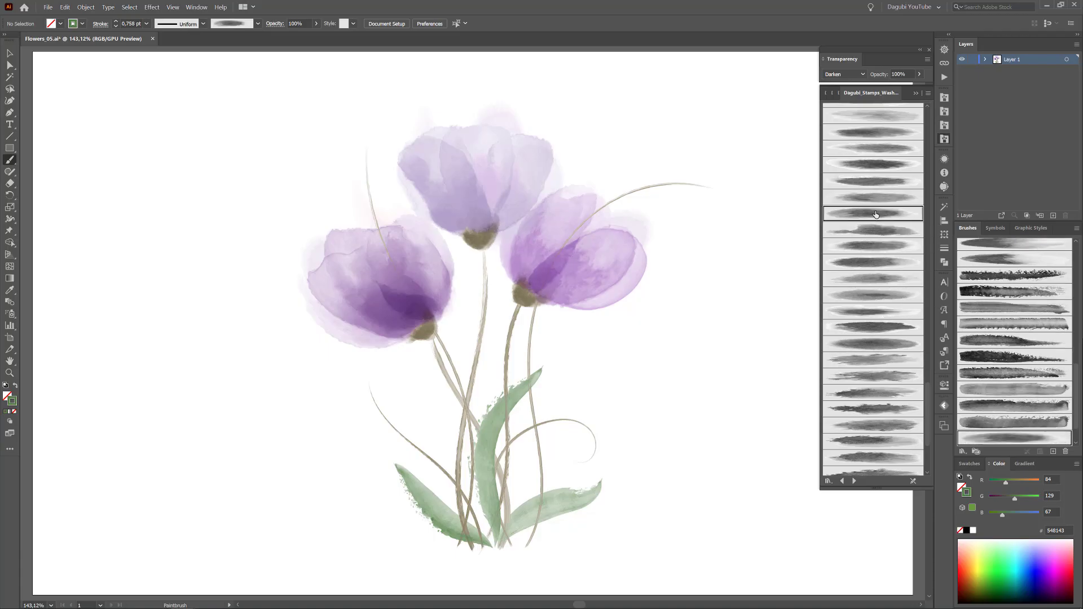
left_click(970, 464)
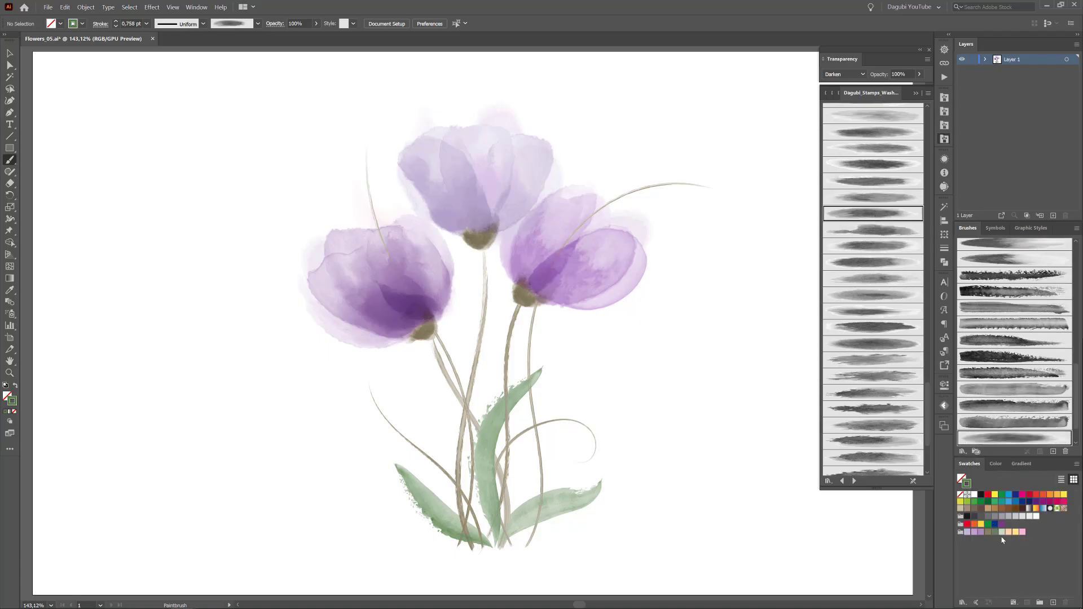
left_click(1002, 532)
- Paint the wash, swap its brush, widen it from 6 to 14 pt, and position it behind the bouquet
left_click_drag(435, 140, 433, 142)
type("6")
key("Return")
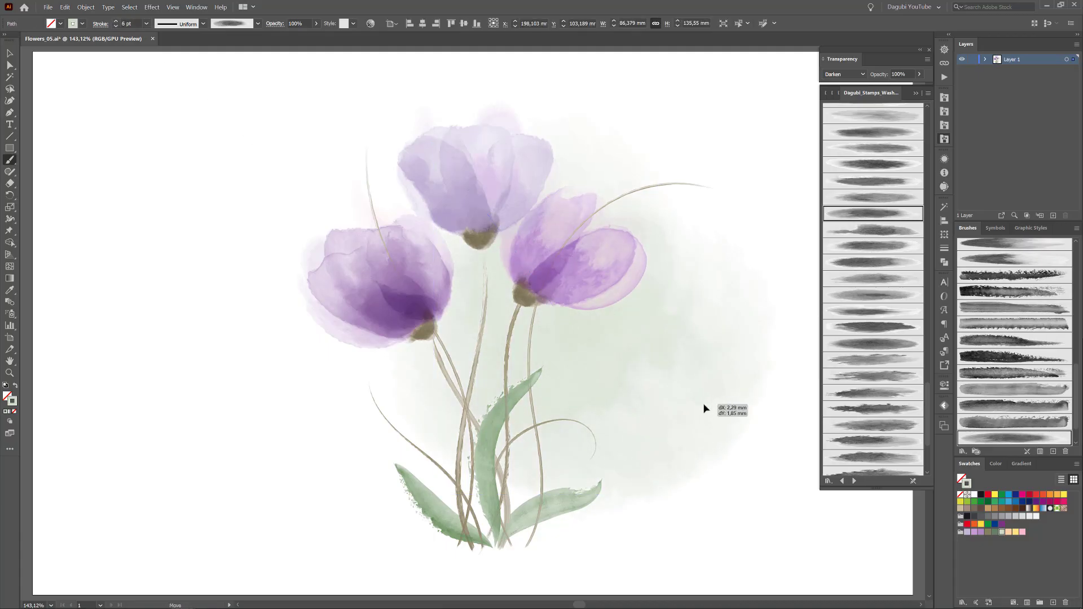
scroll(883, 293, "up", 2)
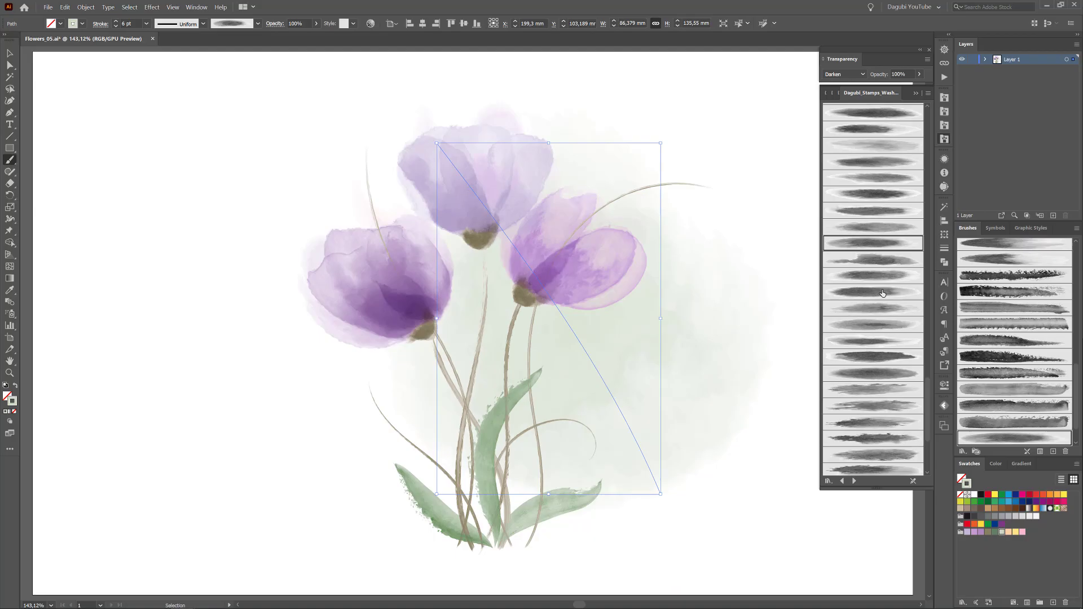
left_click(879, 195)
left_click(116, 21)
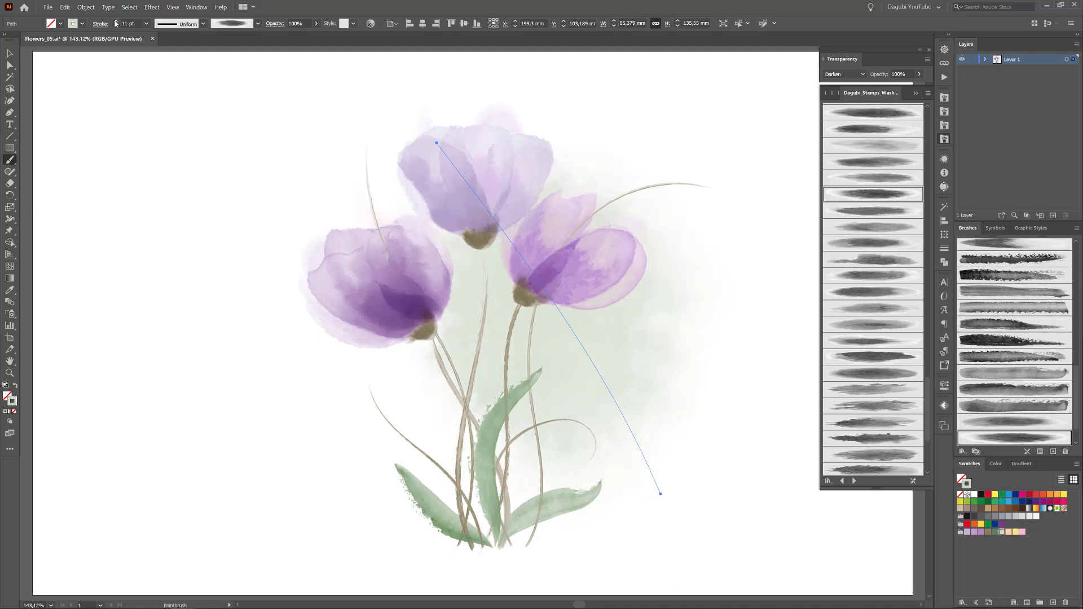
left_click_drag(666, 369, 690, 397)
left_click(884, 544, "ctrl")
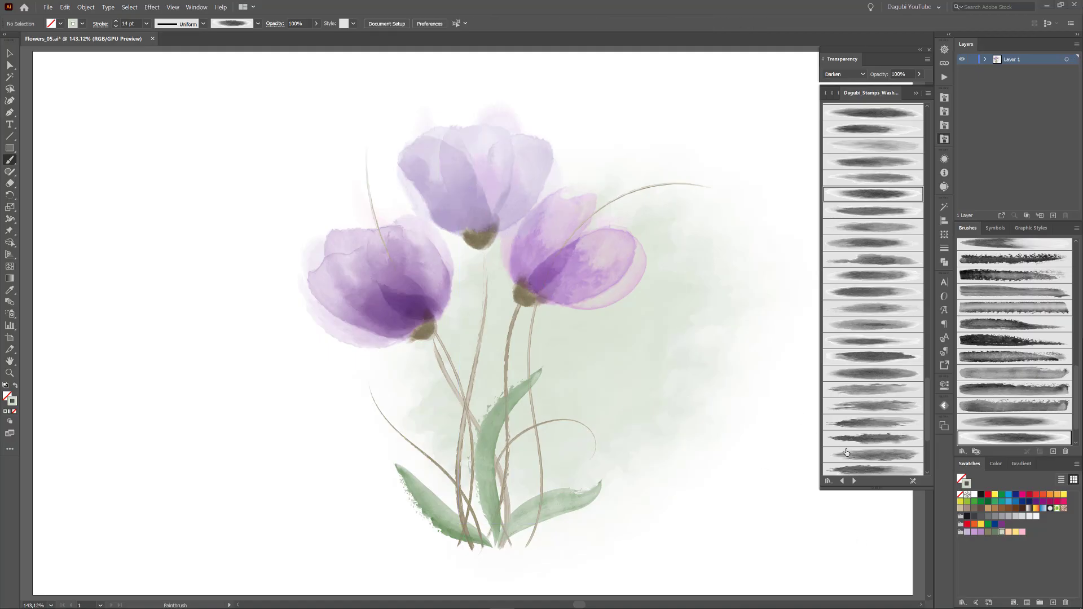
left_click(866, 470)
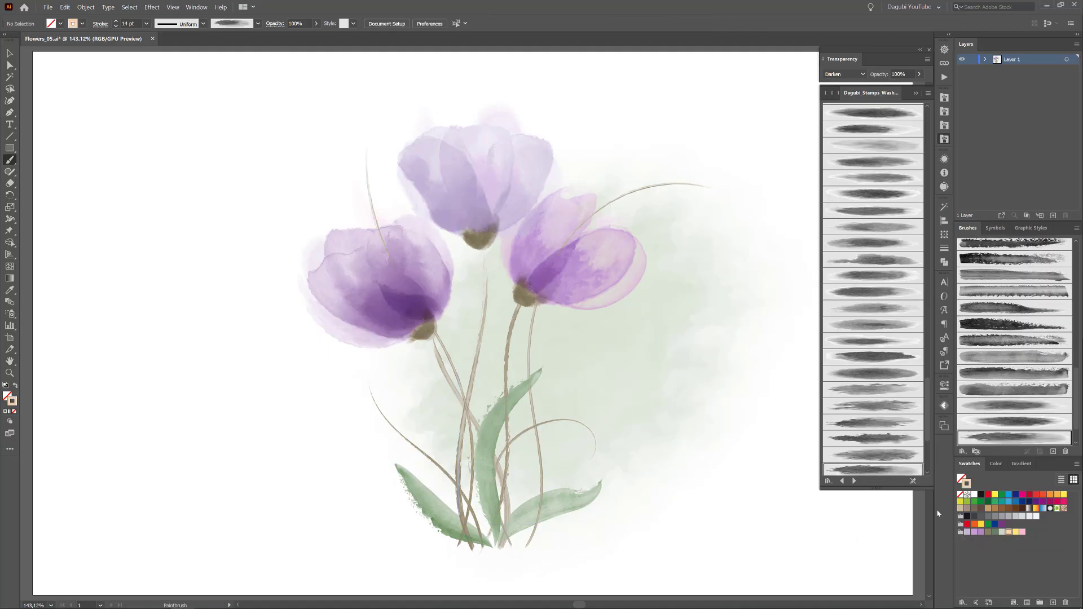
left_click(146, 23)
- Paint a 2 pt Multiply wash over the right tulip
left_click(159, 79)
left_click(844, 74)
left_click(847, 109)
left_click_drag(609, 201, 531, 304)
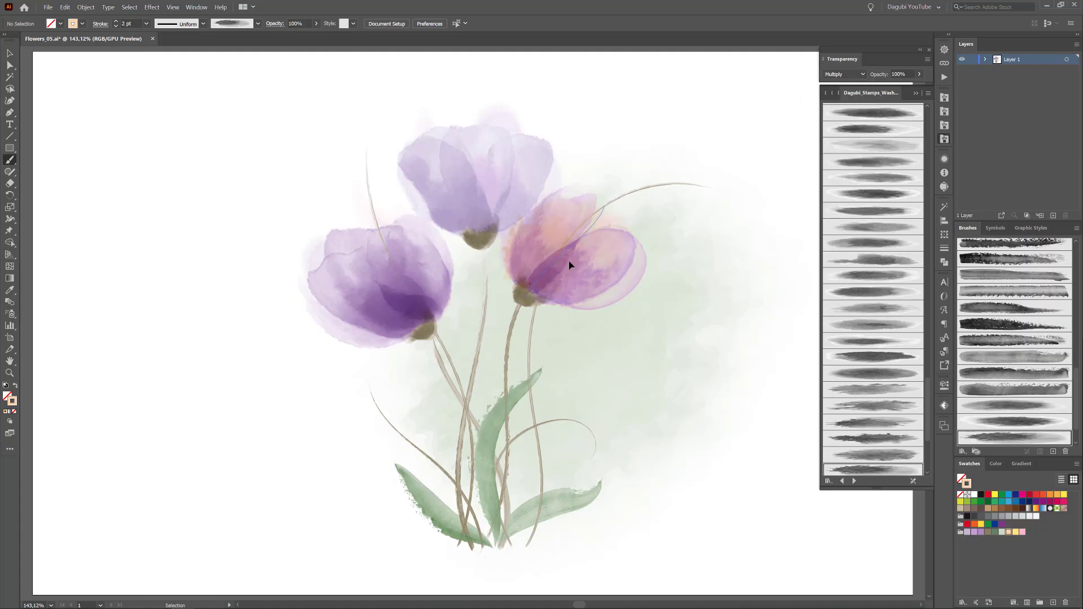
- Add washes over the top tulip and, with Stamps_Washes_117, the left tulip
left_click(800, 555, "ctrl")
left_click(887, 422)
left_click_drag(471, 121, 471, 121)
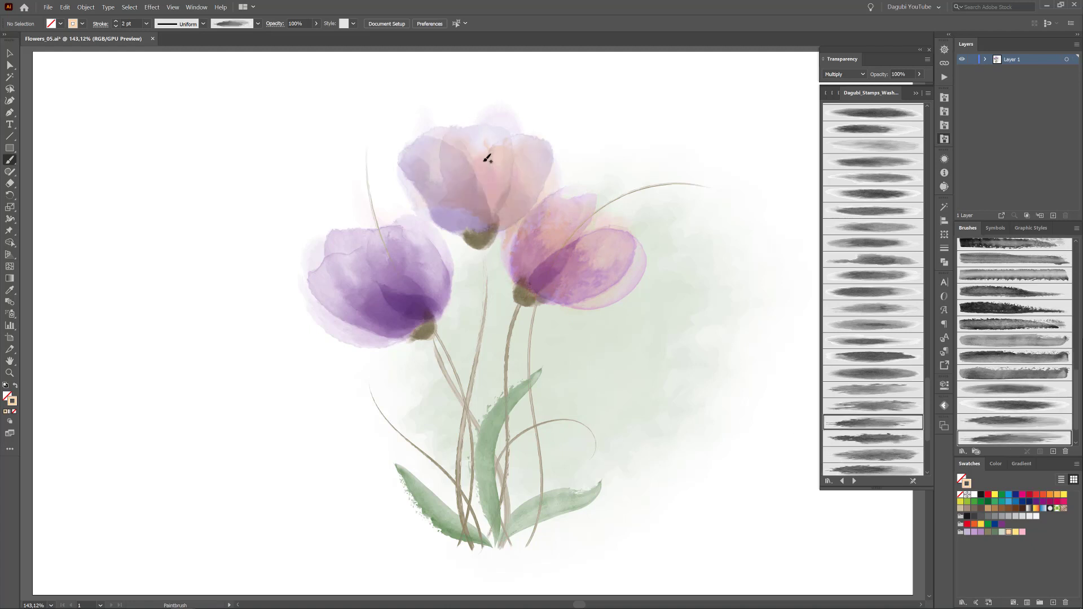
left_click_drag(504, 177, 472, 175)
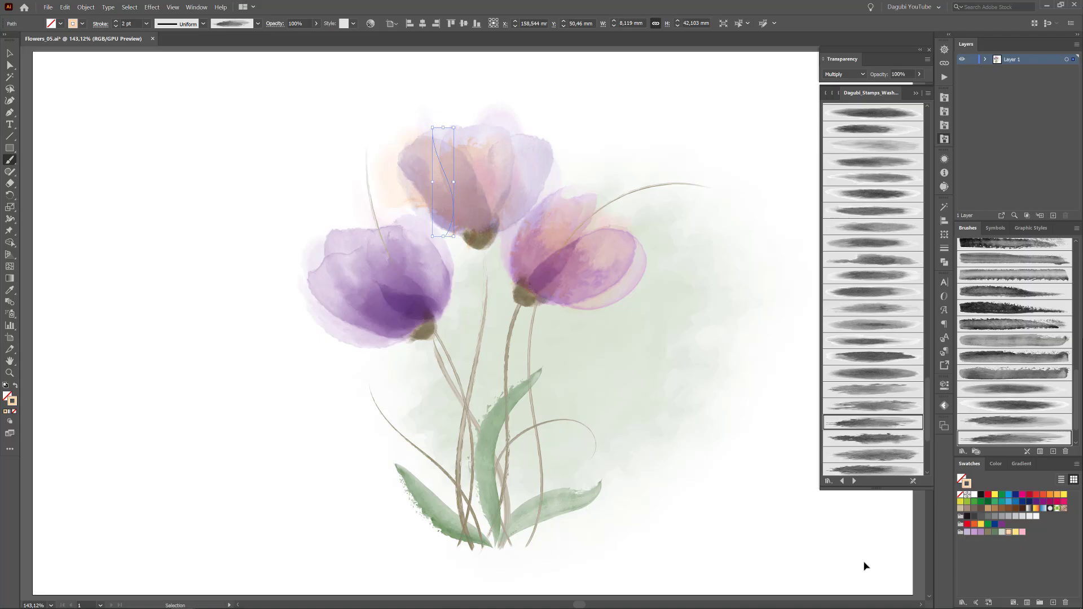
left_click(890, 440)
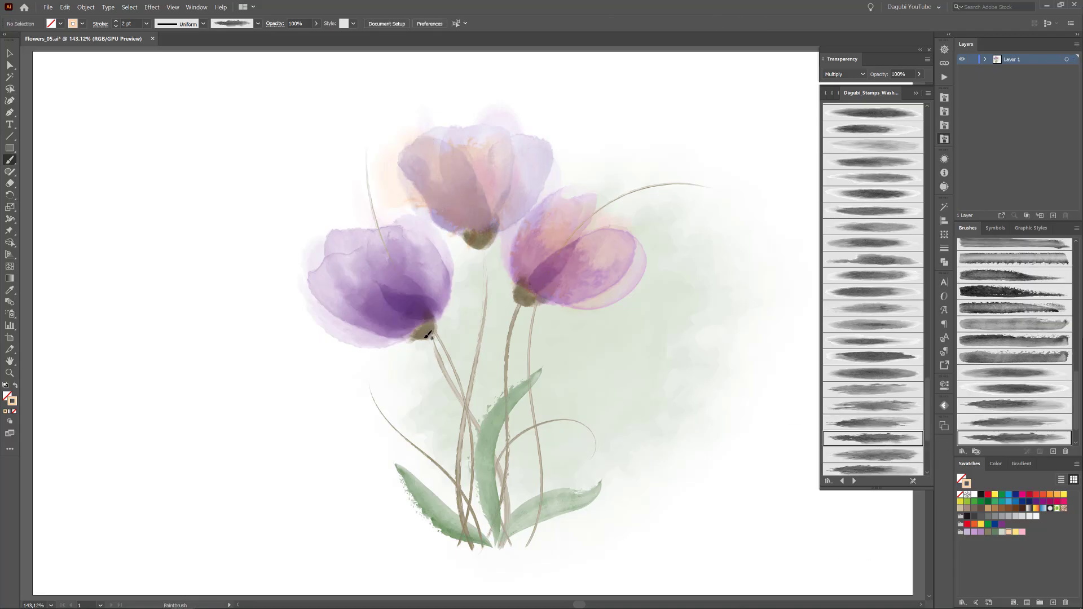
left_click_drag(338, 228, 425, 337)
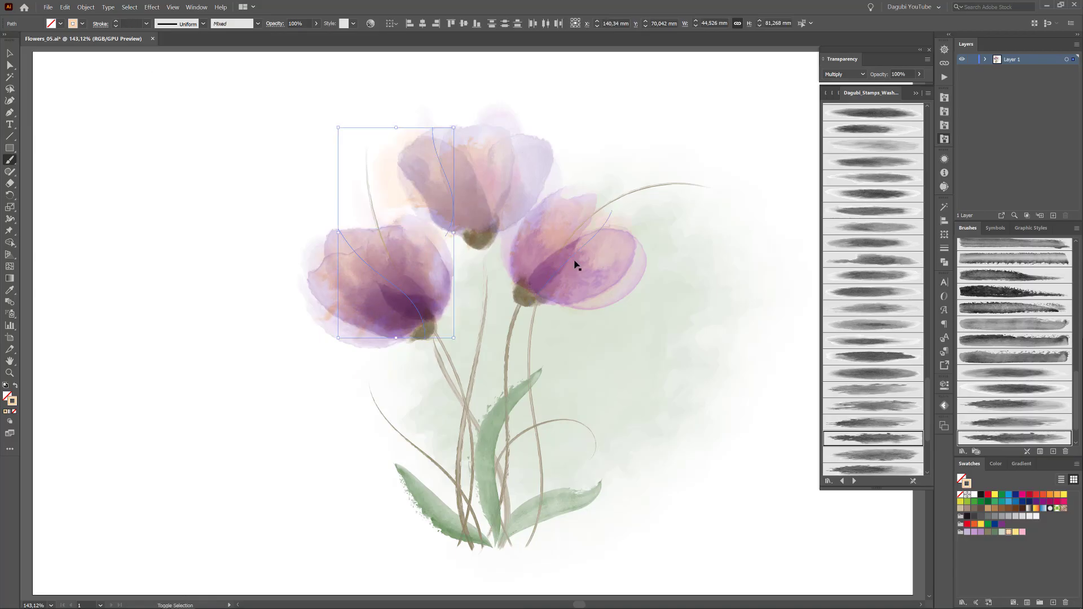
- Select all three tulip washes and recolour them light pink with the RGB sliders
left_click_drag(337, 125, 615, 281)
left_click(996, 463)
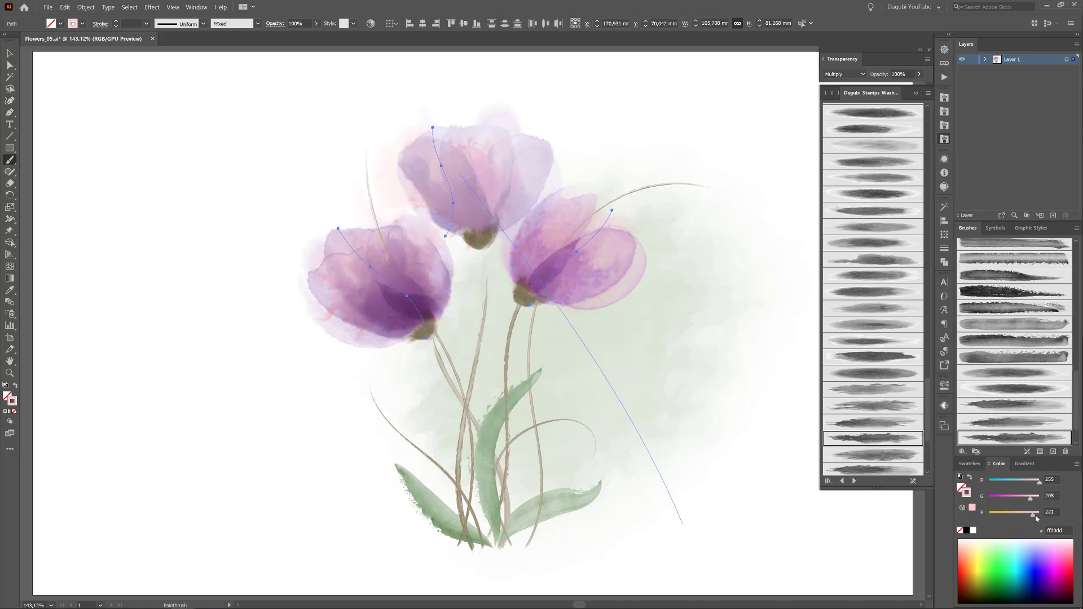
left_click(891, 565, "ctrl")
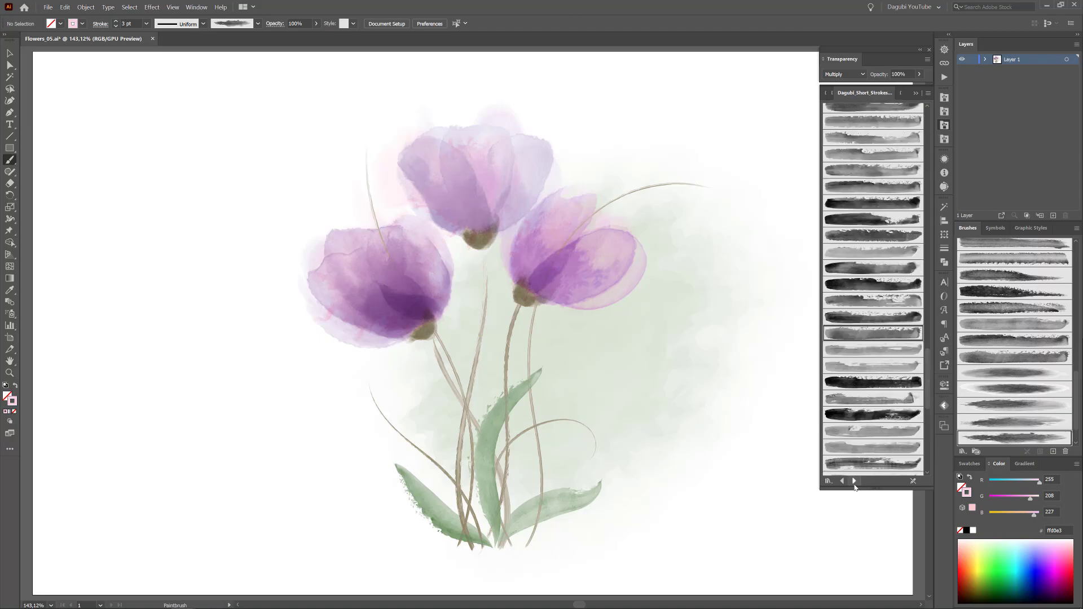
- Load a fine Dagubi short-stroke brush with 0.1 pt stroke weight and pale yellow colour
left_click(855, 481)
mouse_move(927, 307)
left_mouse_down()
mouse_move(929, 415)
mouse_move(924, 406)
left_mouse_up()
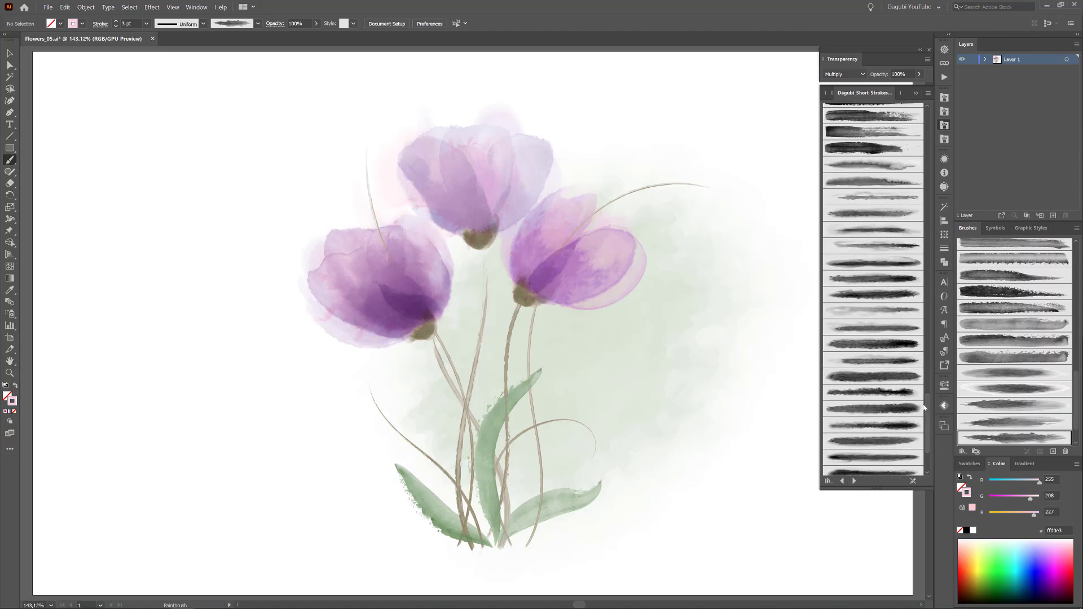
left_click(872, 168)
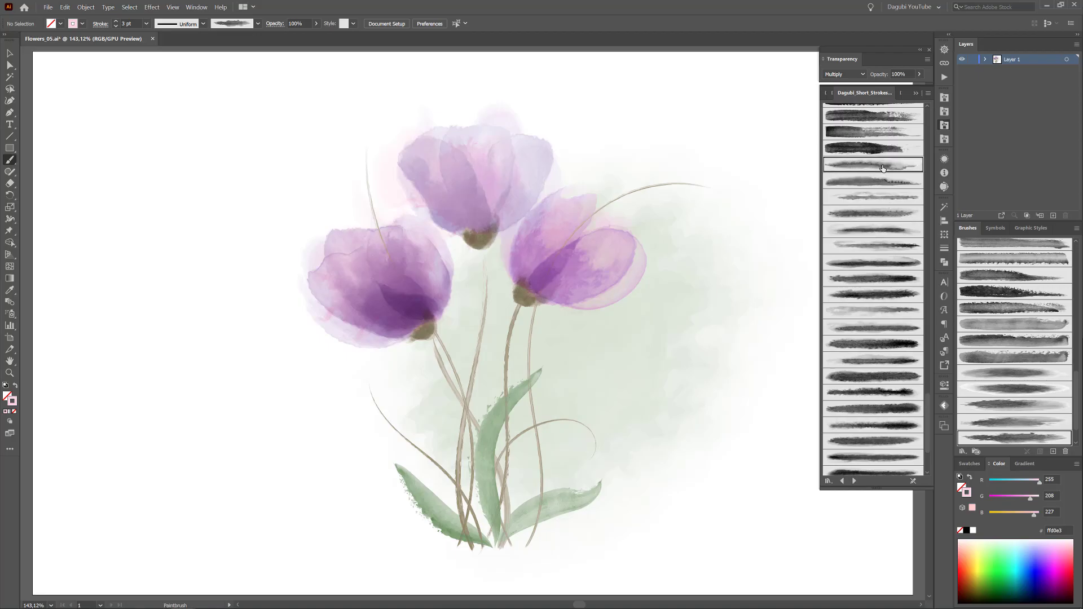
left_click(945, 248)
left_click(891, 218)
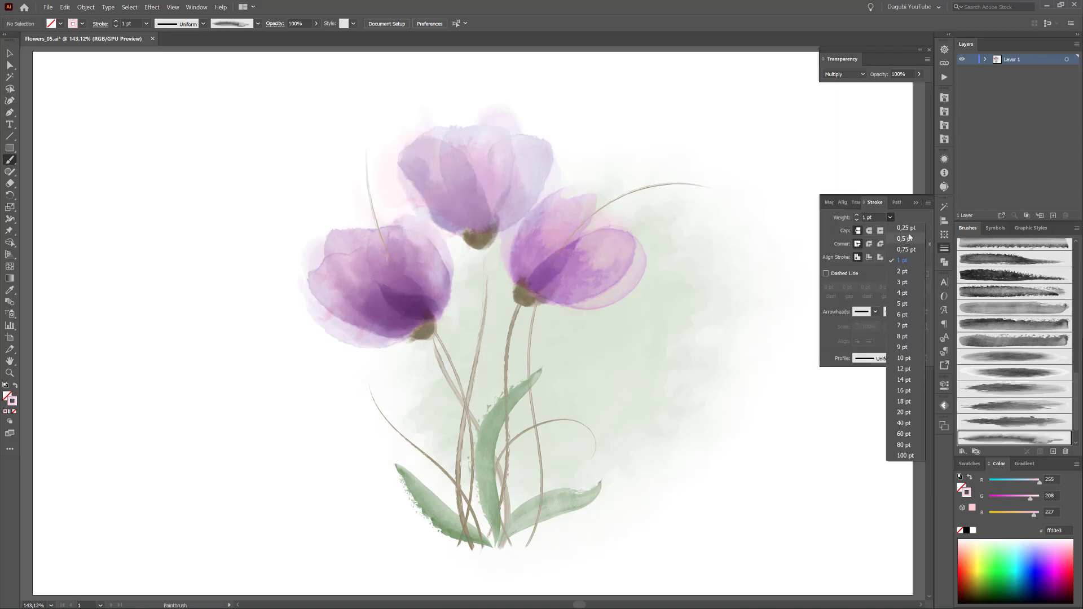
left_click(907, 228)
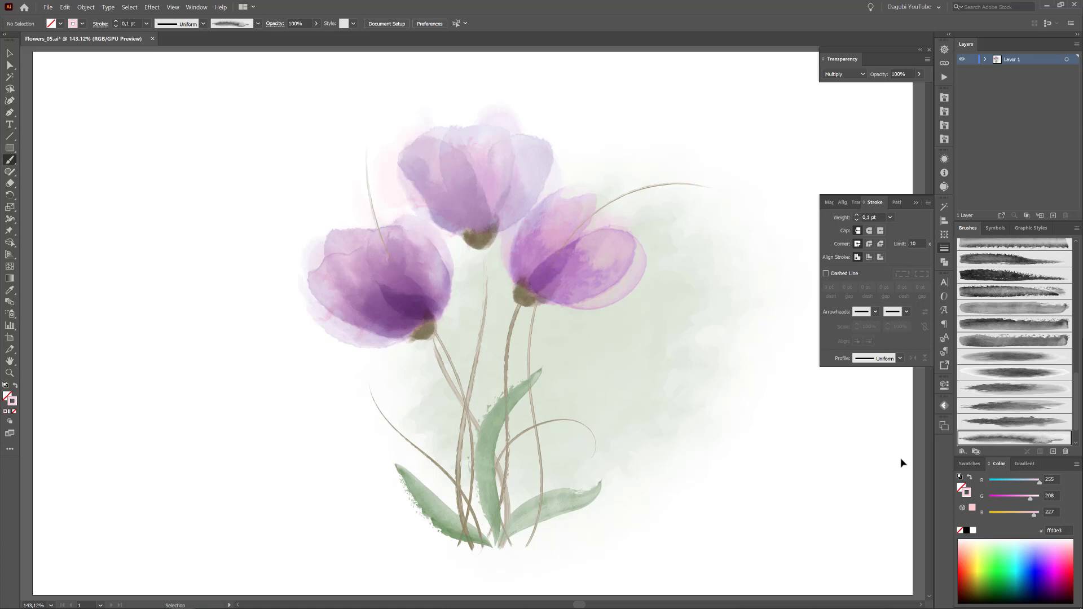
left_click(970, 464)
left_click(1016, 533)
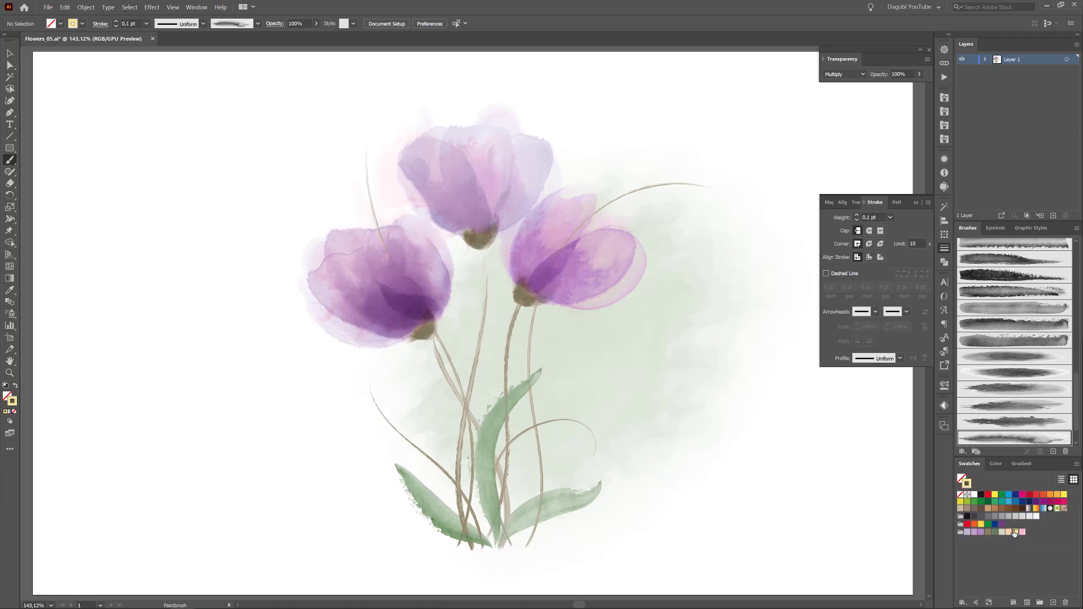
- Draw thin golden stems below the right tulip, toward the upper right, and down from the left tulip
left_click_drag(652, 313, 591, 547)
key("ctrl+shift+a")
left_click_drag(684, 183, 709, 185)
left_click_drag(592, 458, 592, 462)
left_click_drag(489, 261, 487, 263)
left_click_drag(449, 379, 449, 387)
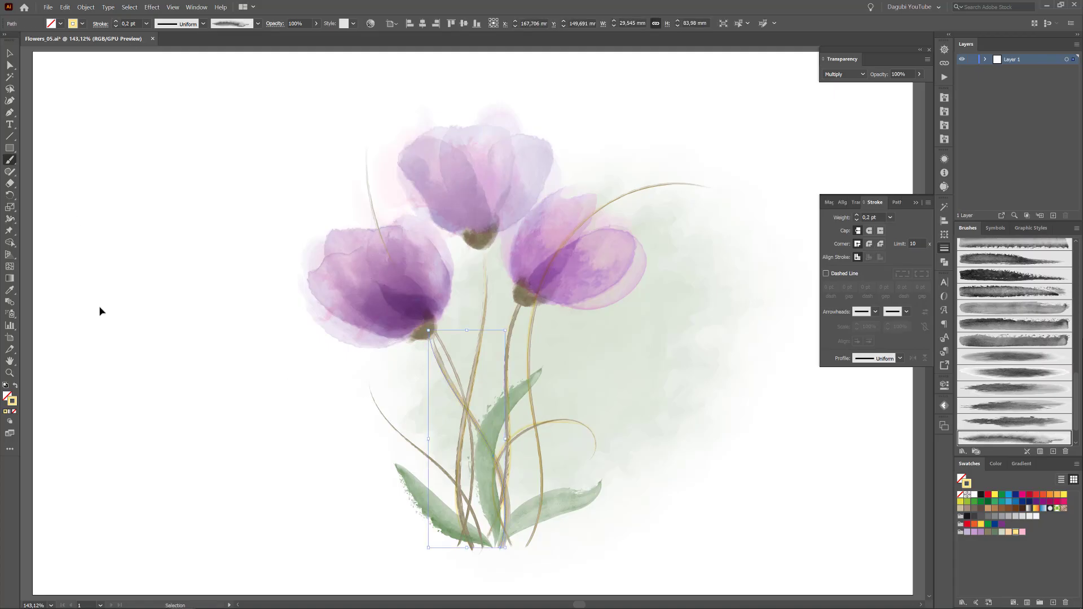
key("ctrl+shift+a")
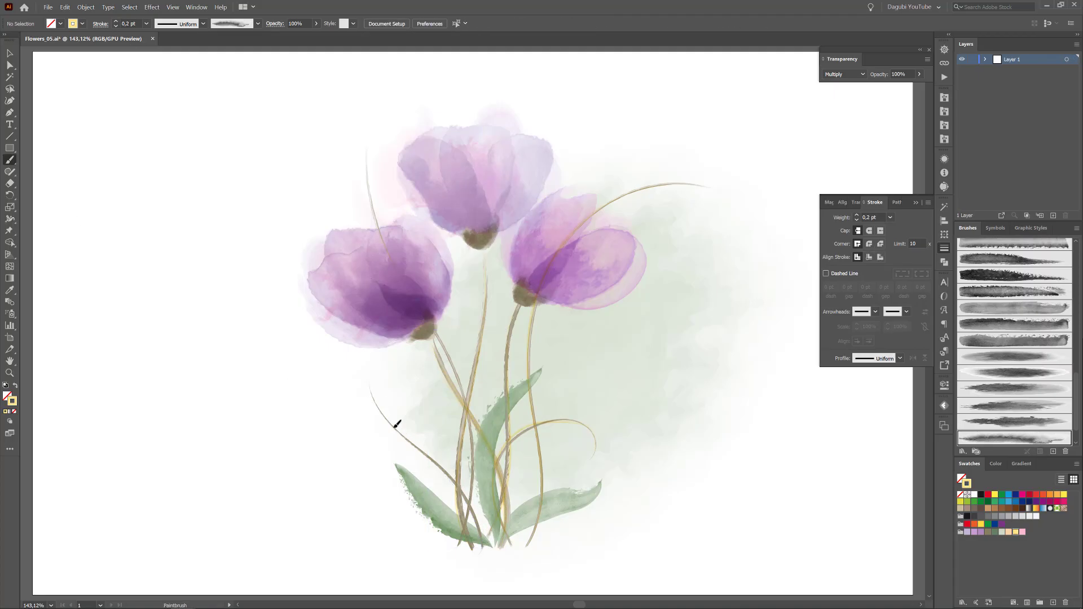
- Add more golden stems toward the leaves, above the left tulip, and out to the upper right
left_click_drag(370, 368, 369, 369)
left_click_drag(372, 127, 364, 121)
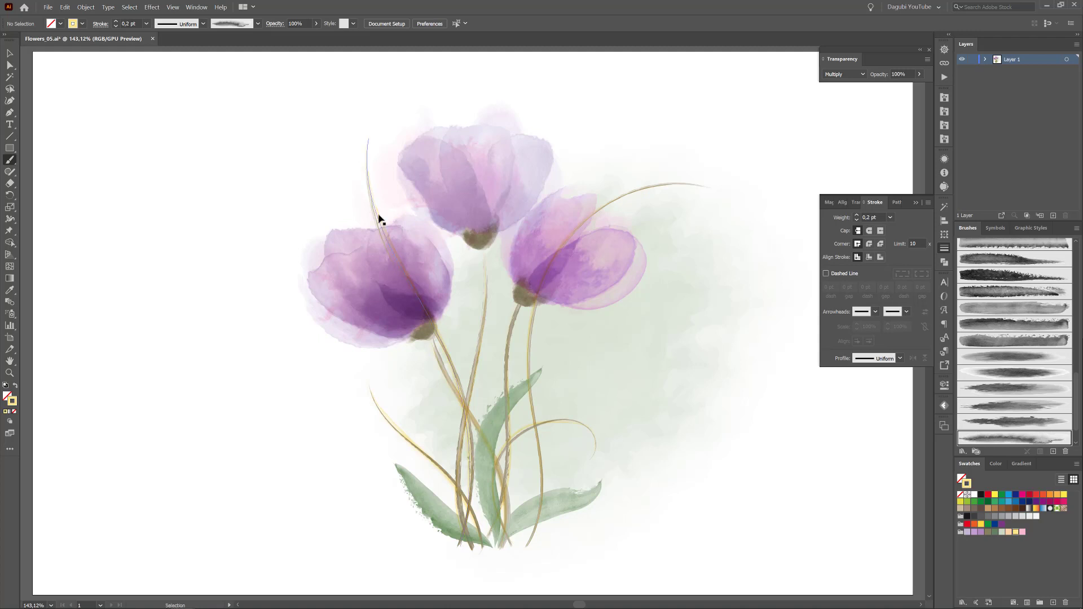
left_click_drag(360, 179, 462, 537)
left_click(607, 207, "ctrl")
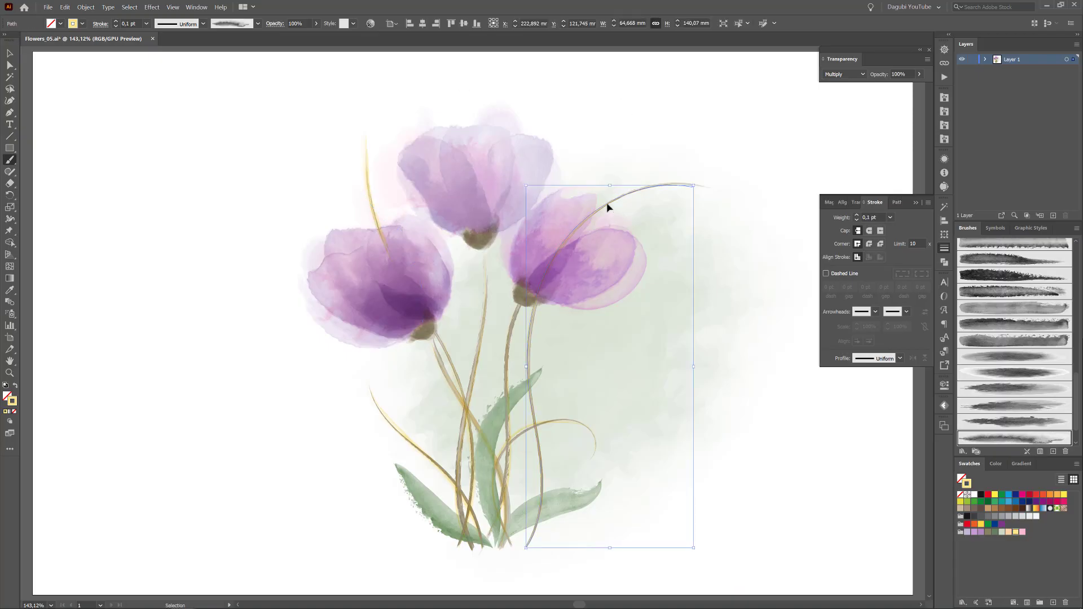
key("ctrl+shift+a")
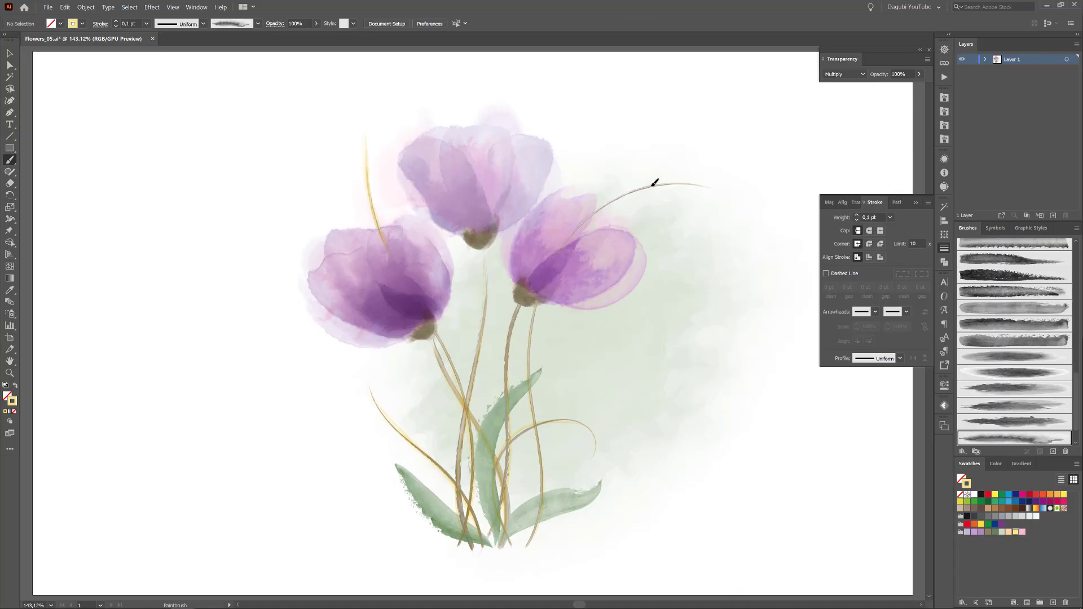
left_click_drag(713, 184, 714, 184)
- Sample the existing green wash and set new strokes to Multiply blending
left_click(666, 368, "ctrl")
key("ctrl+shift+a")
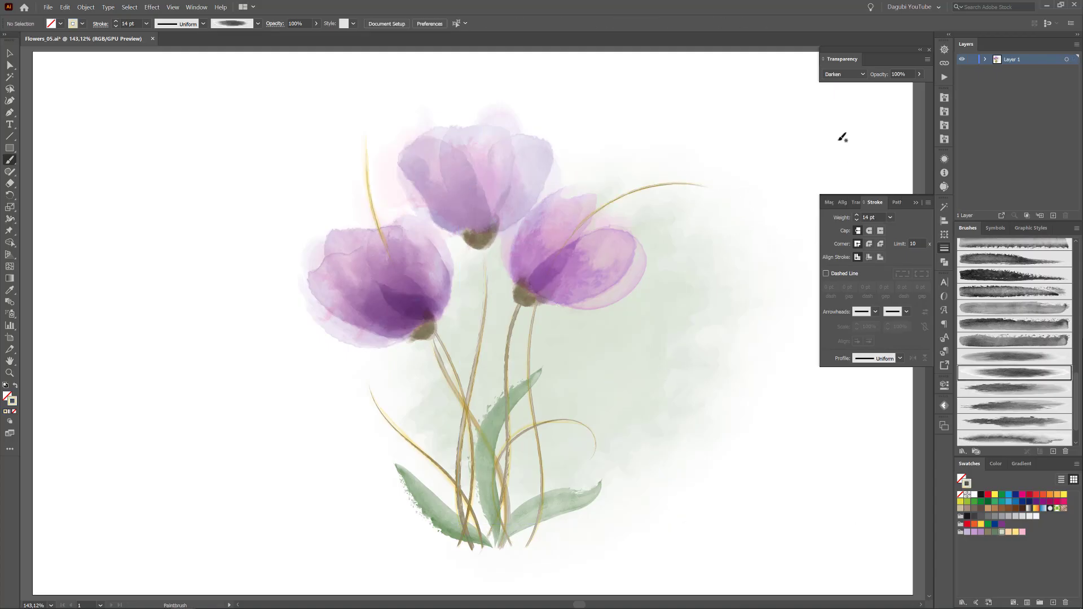
left_click(843, 74)
left_click(843, 109)
scroll(1043, 397, "down", 2)
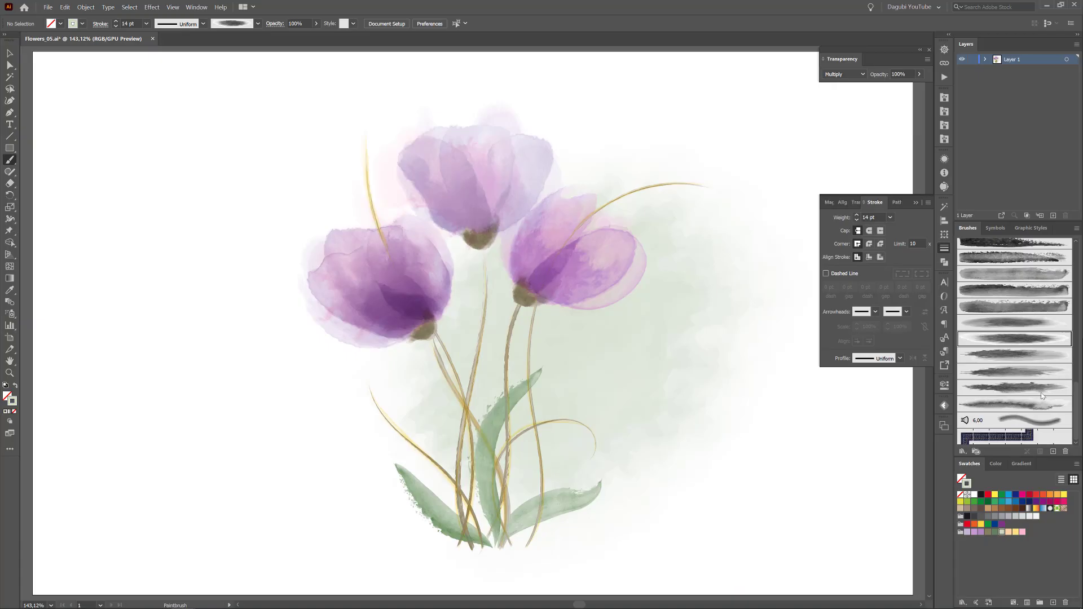
- Paint a broad soft green wash across the background with a Stamps Wash brush at 5 pt
left_click(945, 139)
left_click(886, 313)
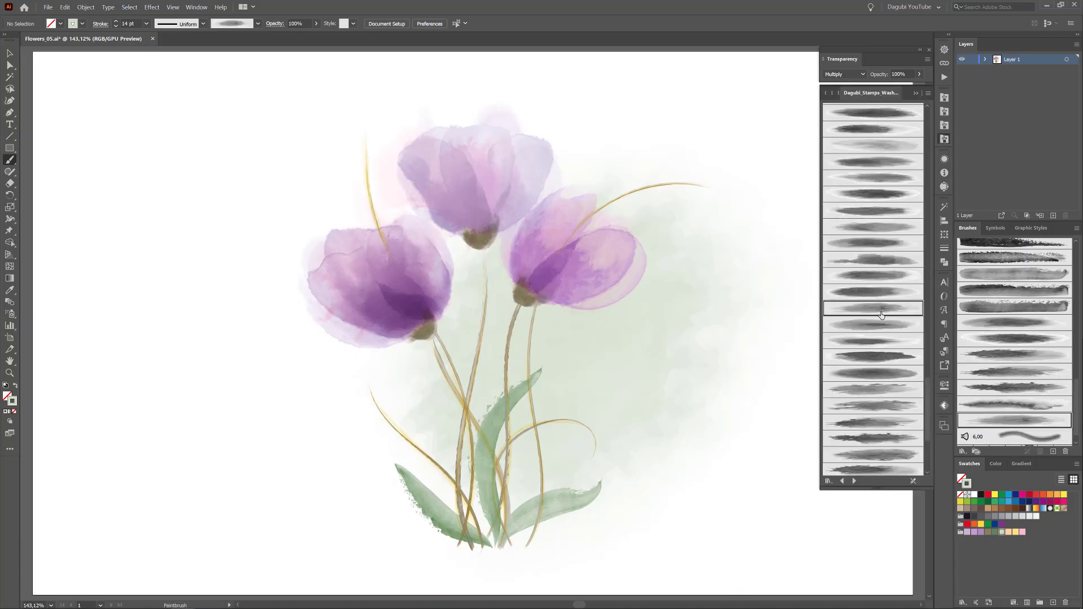
left_click_drag(338, 228, 695, 448)
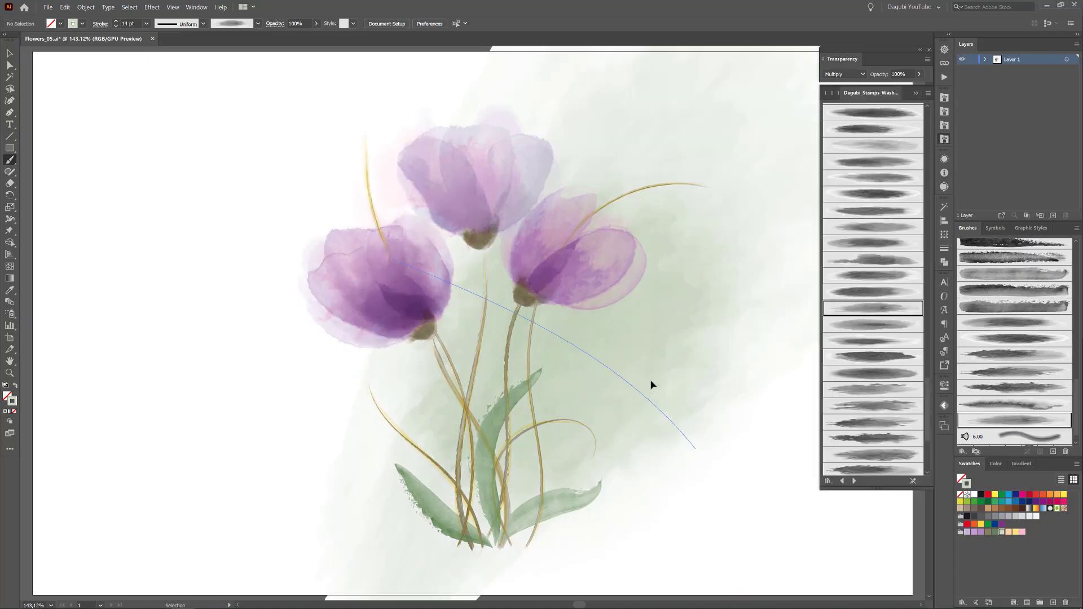
left_click(117, 26)
left_click(116, 26)
left_click(116, 26)
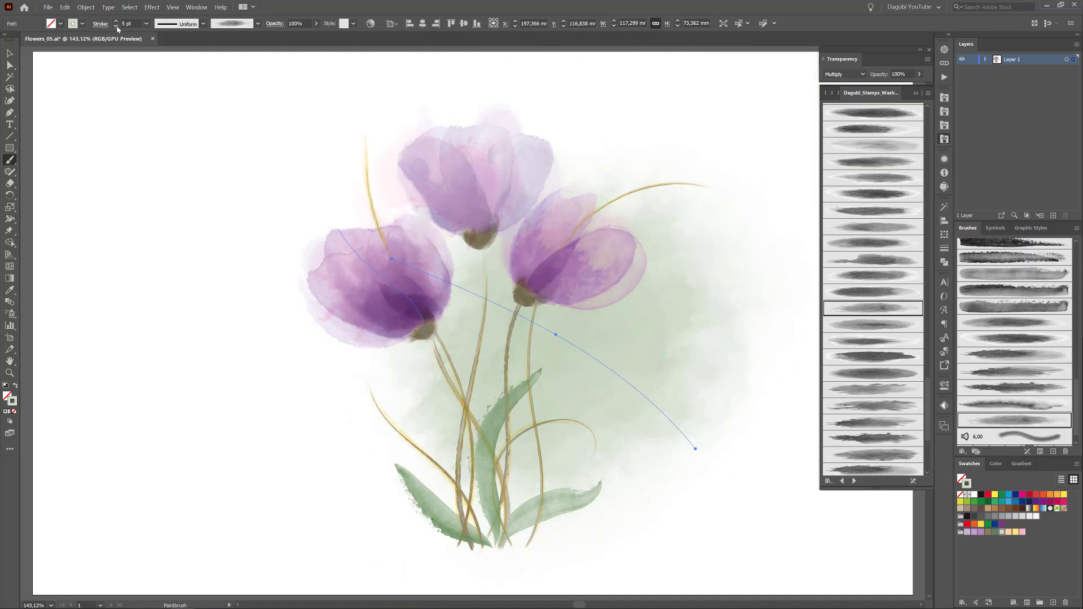
key("ctrl+shift+a")
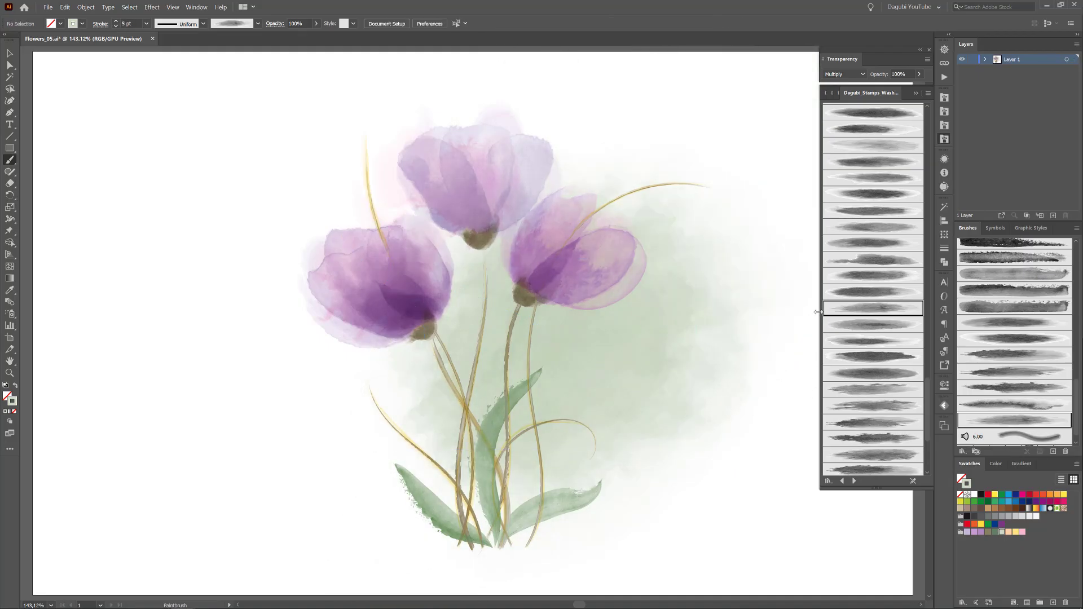
- Paint 1 pt speckles up along the stems with a Dagubi Watercolor splatter brush
left_click(943, 113)
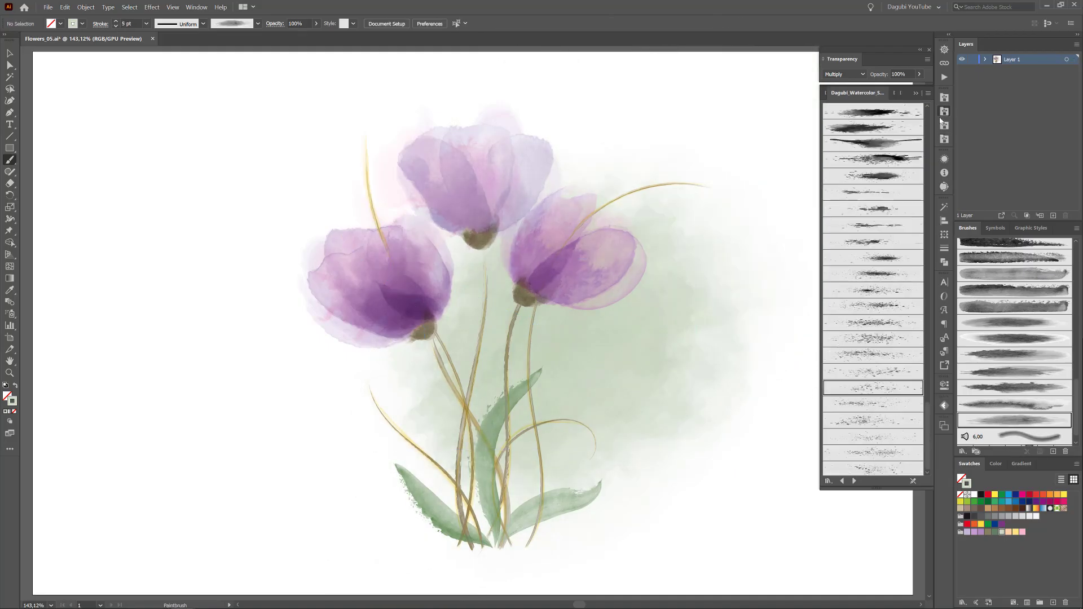
left_click(885, 387)
left_click_drag(451, 511, 531, 321)
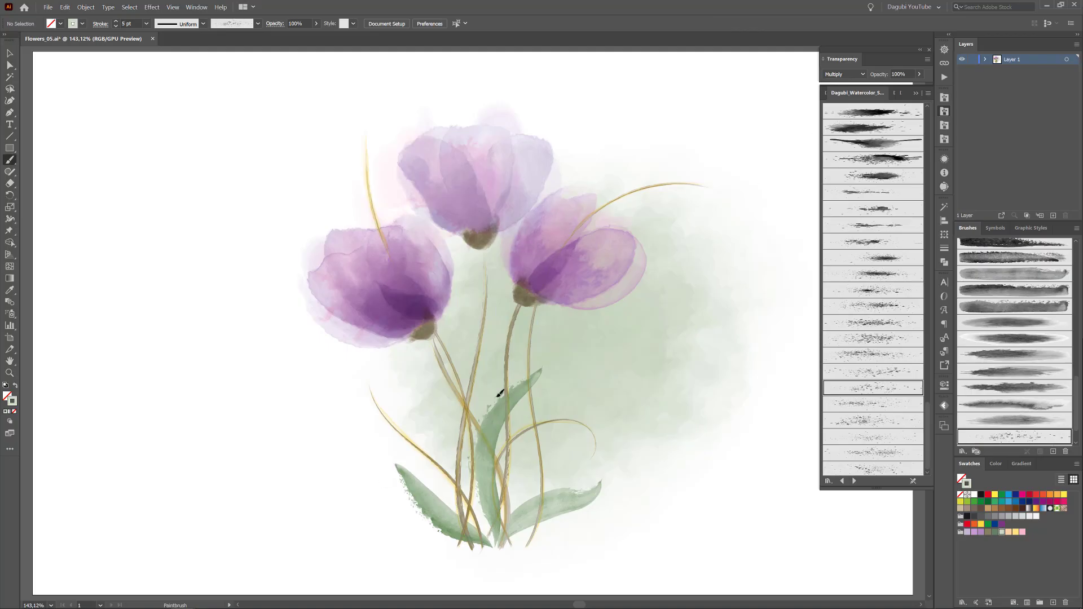
left_click(116, 26)
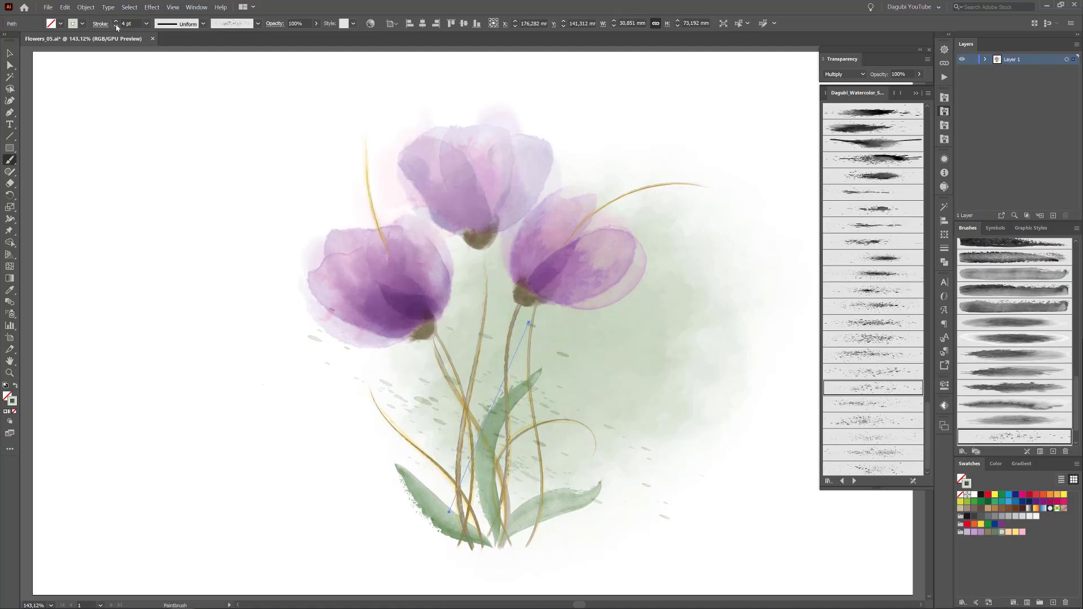
left_click(116, 26)
left_click(94, 501, "ctrl")
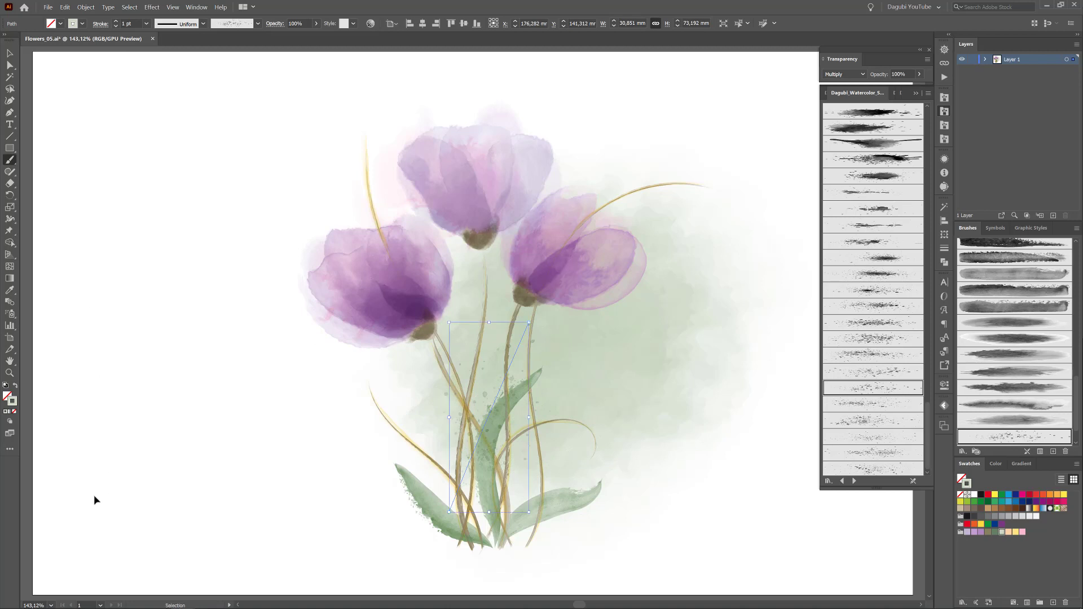
- Switch to a deeper green and paint larger splatters diagonally across the stems
left_click(996, 464)
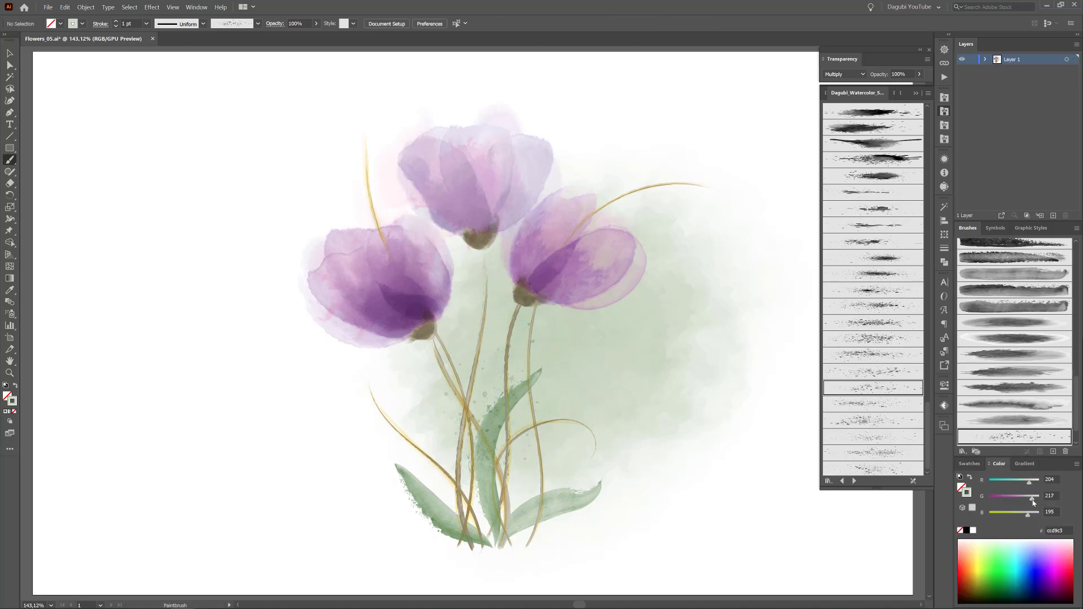
left_click_drag(1034, 502, 1032, 502)
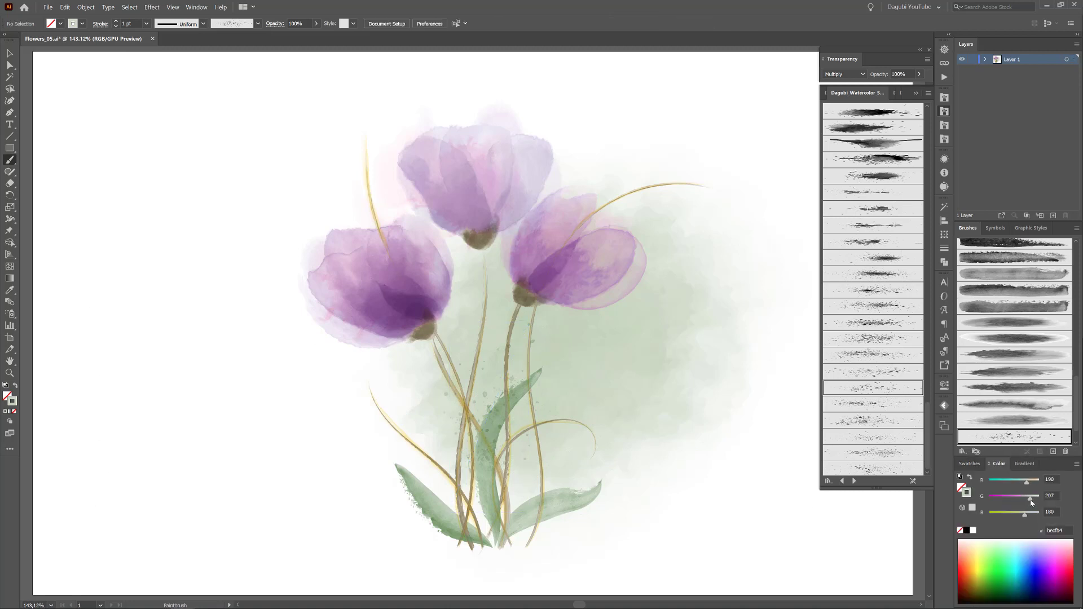
left_click(895, 374)
left_click_drag(470, 525, 632, 381)
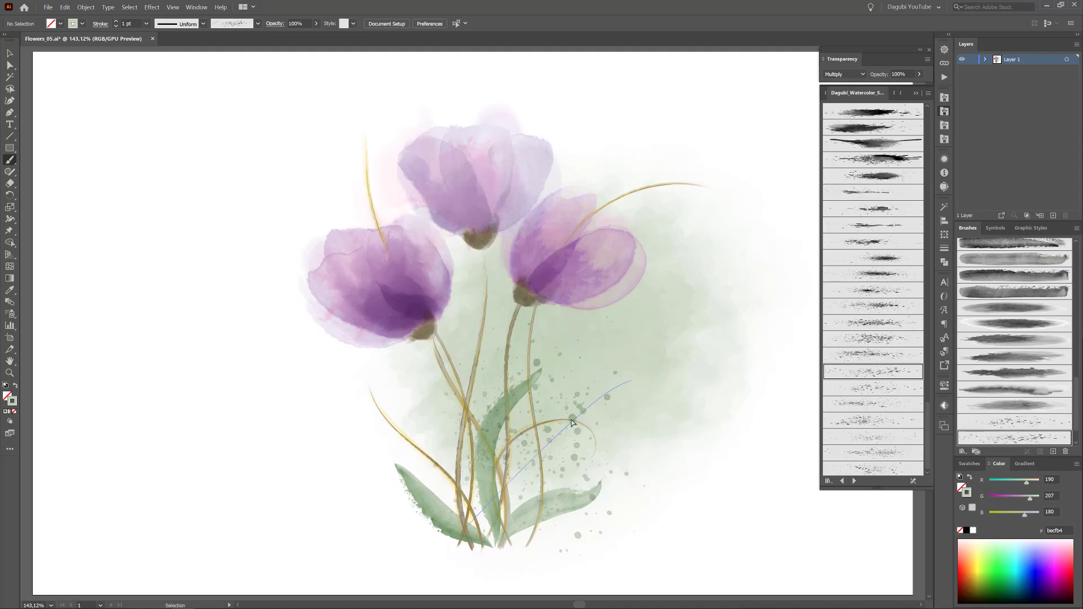
left_click_drag(572, 422, 541, 420)
left_click(895, 561, "ctrl")
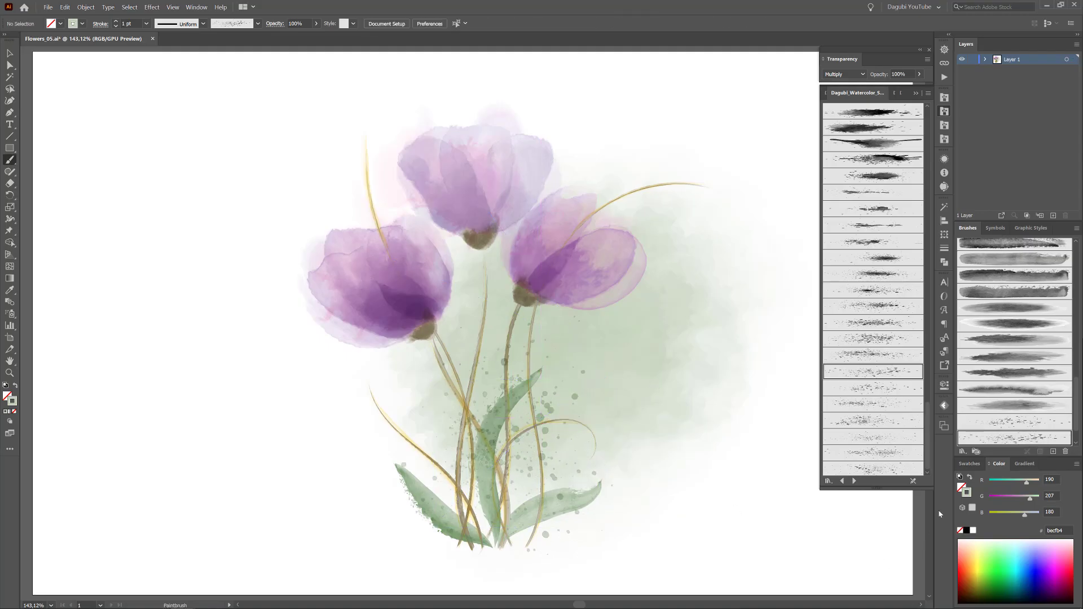
- Paint pink splatters around the left tulip
left_click(962, 465)
left_click(1023, 534)
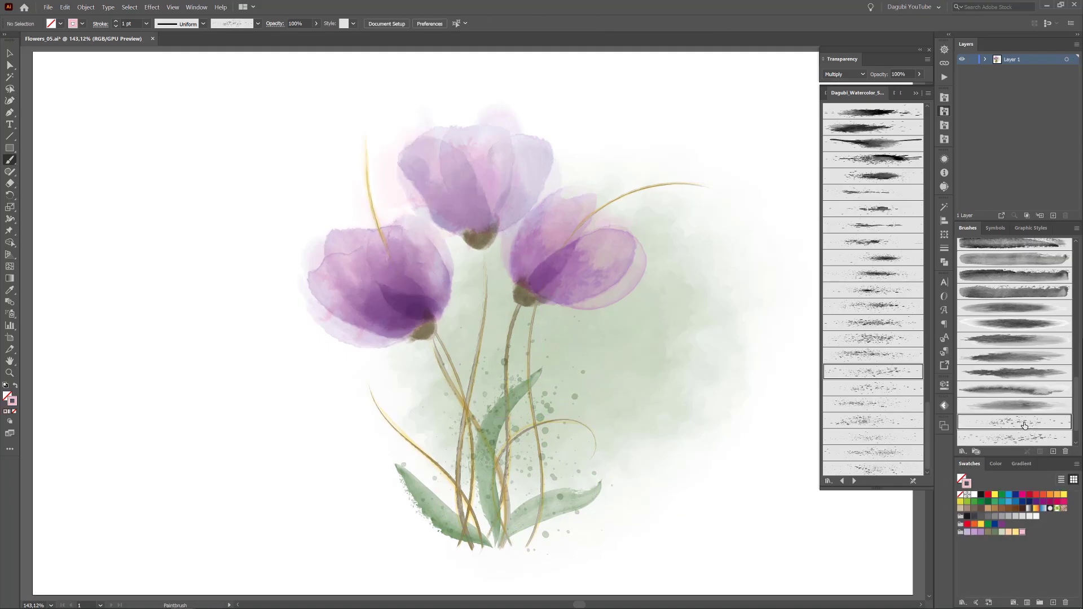
left_click_drag(251, 243, 338, 347)
left_click_drag(929, 419, 930, 357)
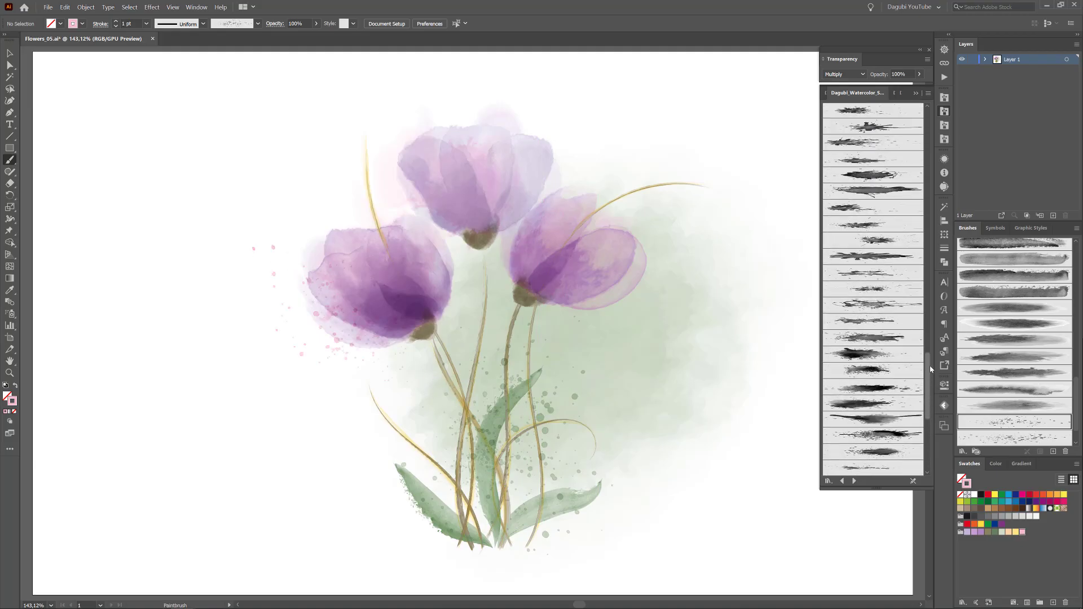
scroll(873, 282, "up", 3)
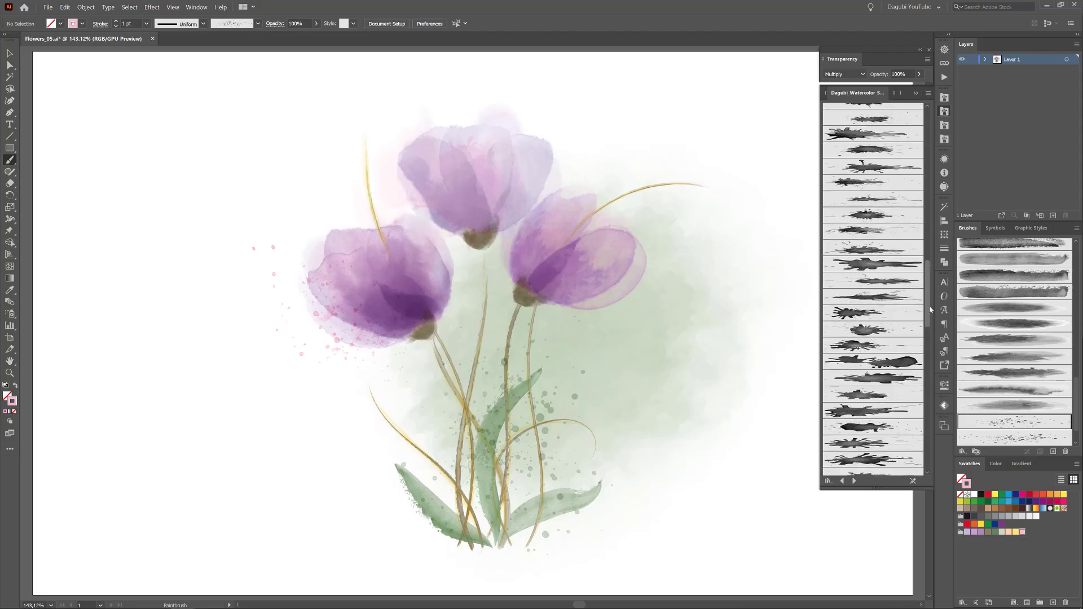
scroll(873, 254, "up", 2)
scroll(869, 198, "up", 3)
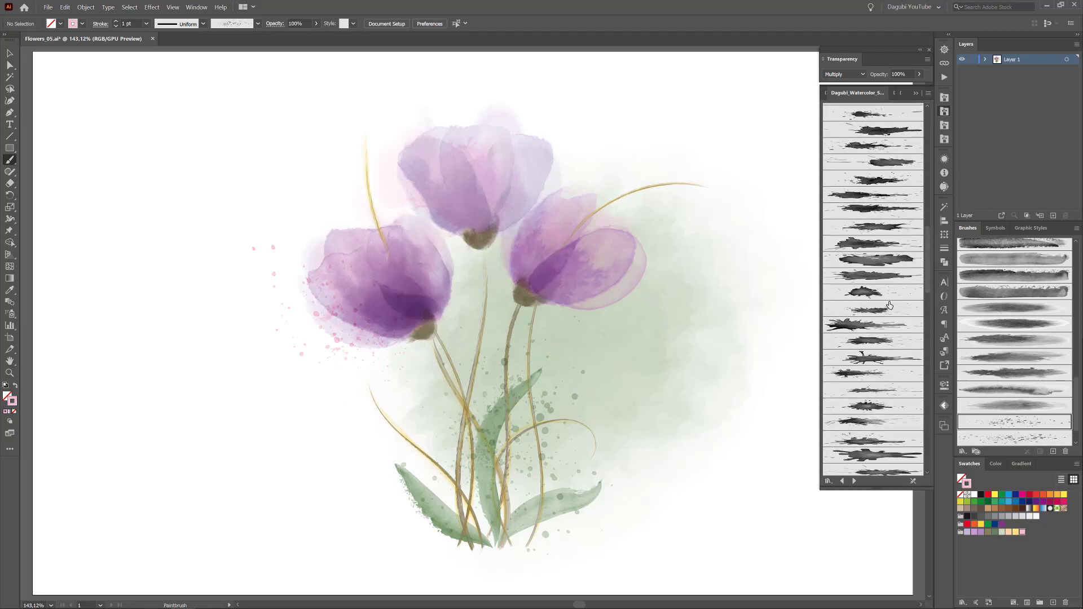
left_click(879, 148)
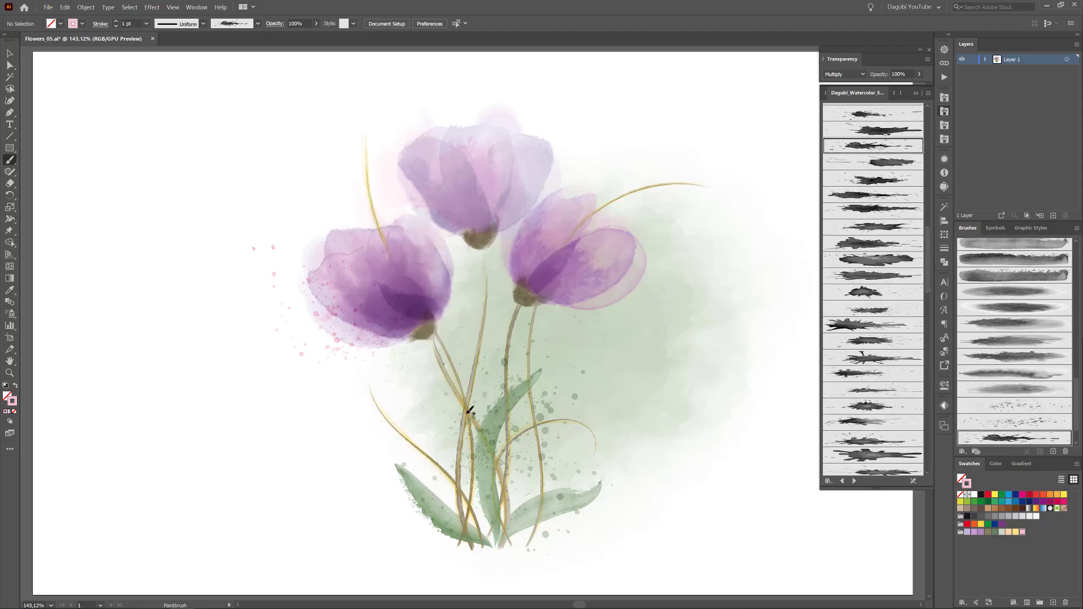
- Paint a pink blot from the stem to the left tulip and lighten it to pale pink
left_click_drag(468, 411, 368, 315)
left_click(999, 464)
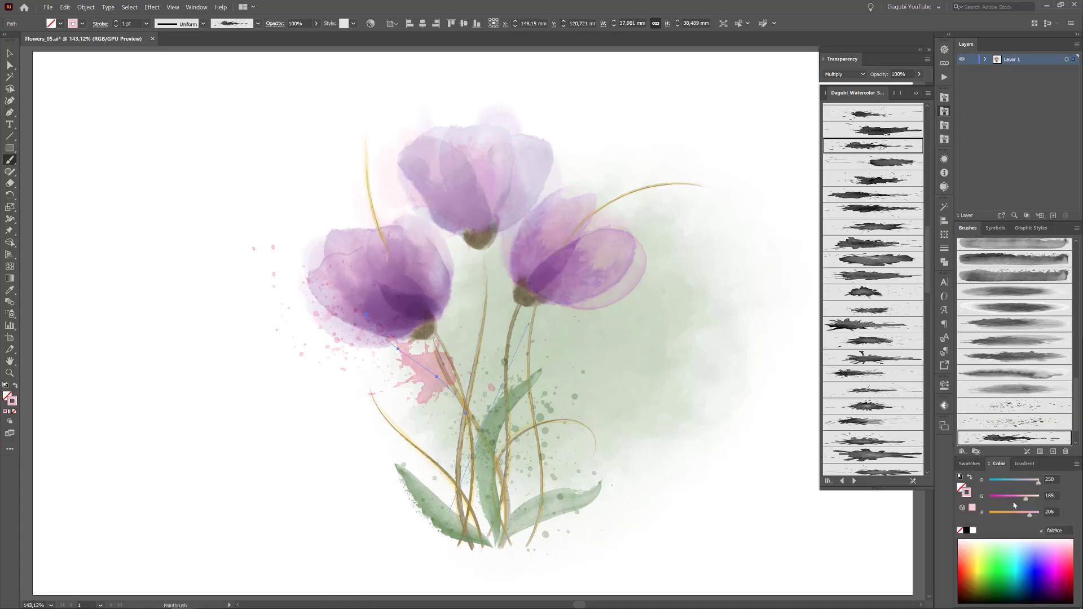
left_click_drag(1026, 499, 1038, 500)
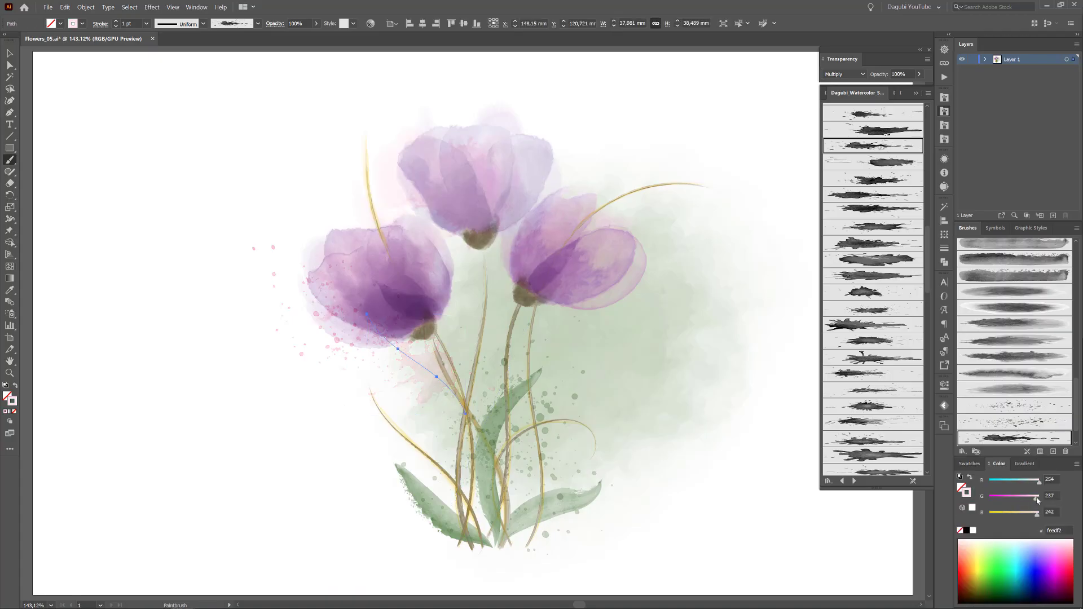
left_click(907, 580, "ctrl")
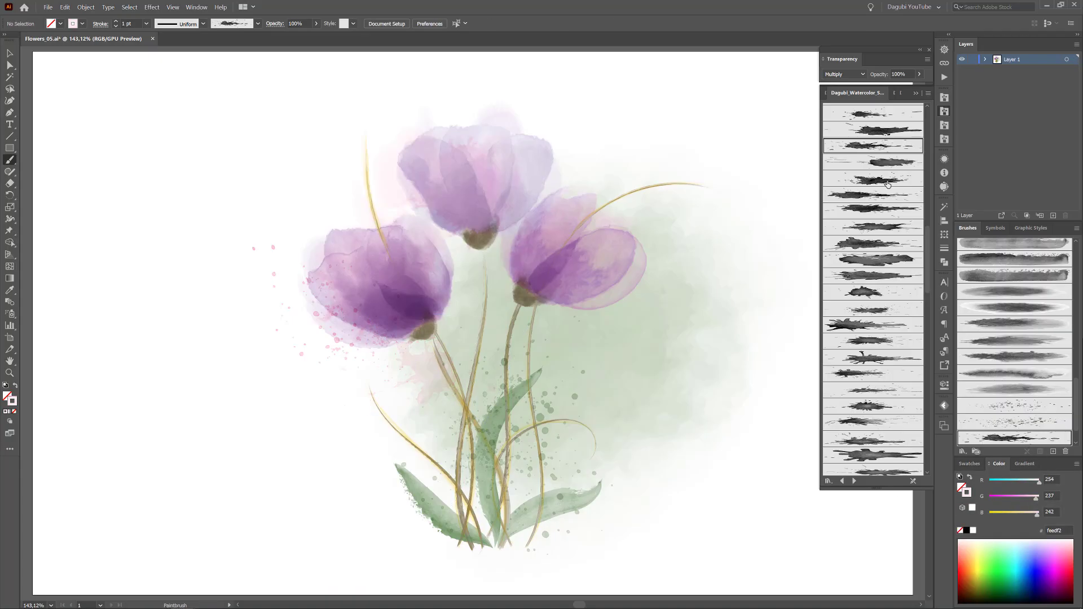
- Paint a pale green watercolor wash down the stems with a lighter green
left_click(576, 399, "ctrl")
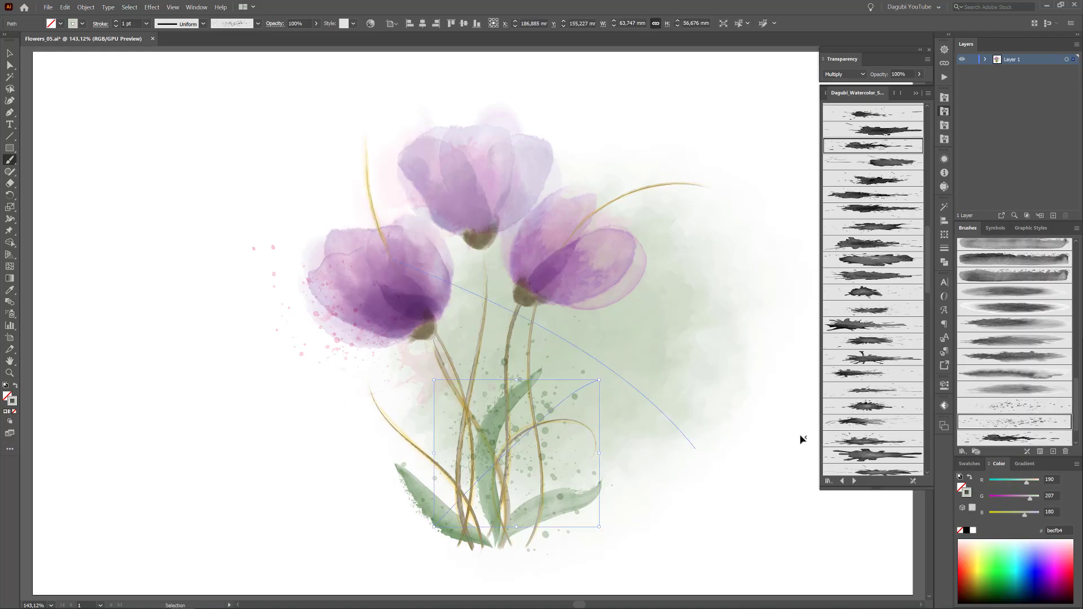
left_click(902, 557, "ctrl")
left_click_drag(1030, 499, 1035, 500)
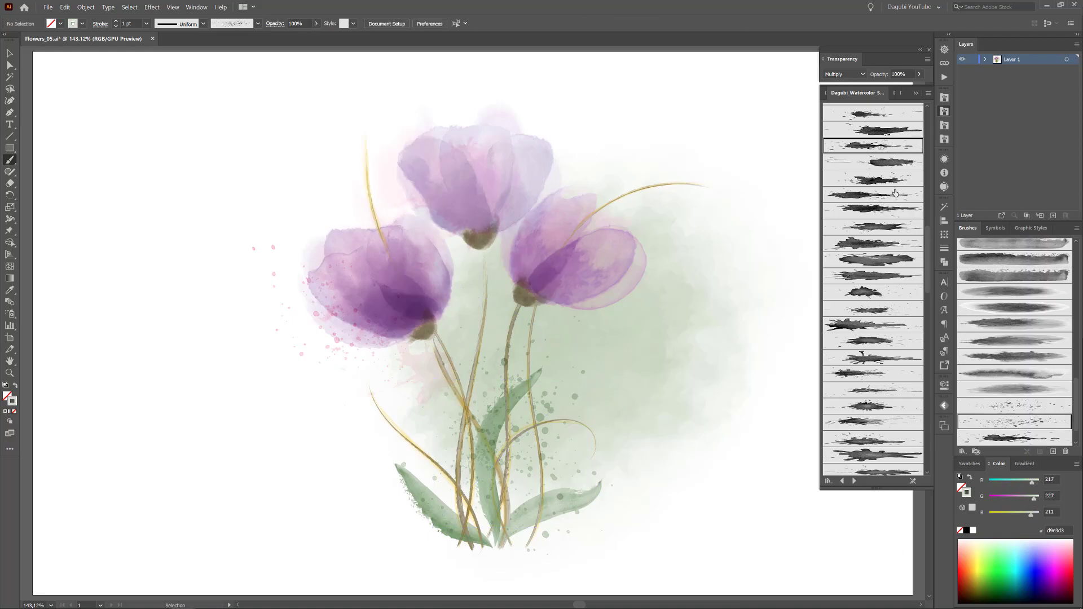
left_click(895, 209)
left_click_drag(501, 451, 532, 337)
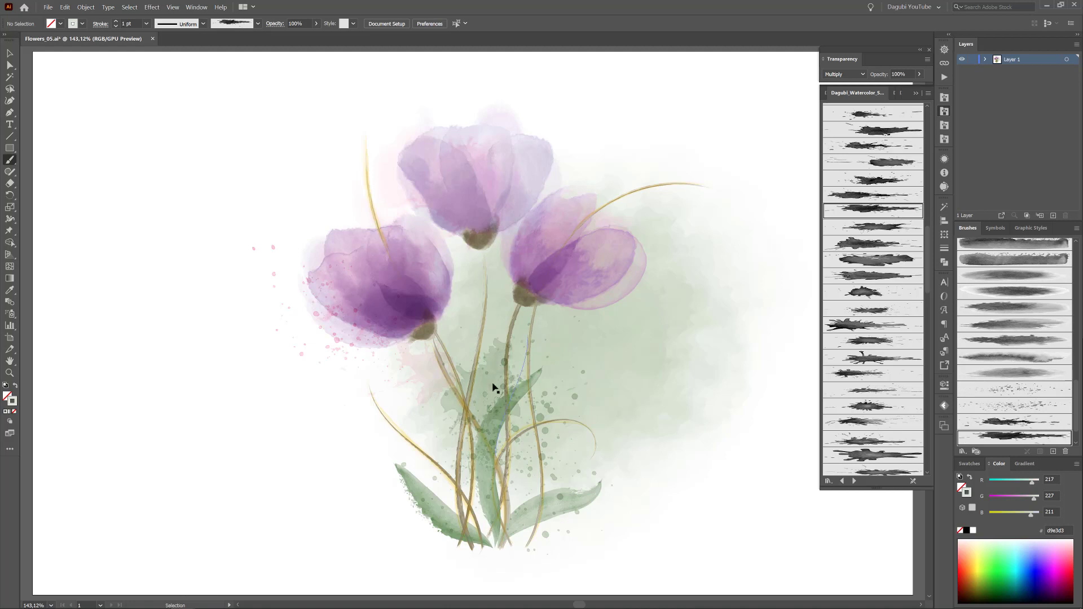
key("ctrl+z")
left_click_drag(516, 395, 513, 536)
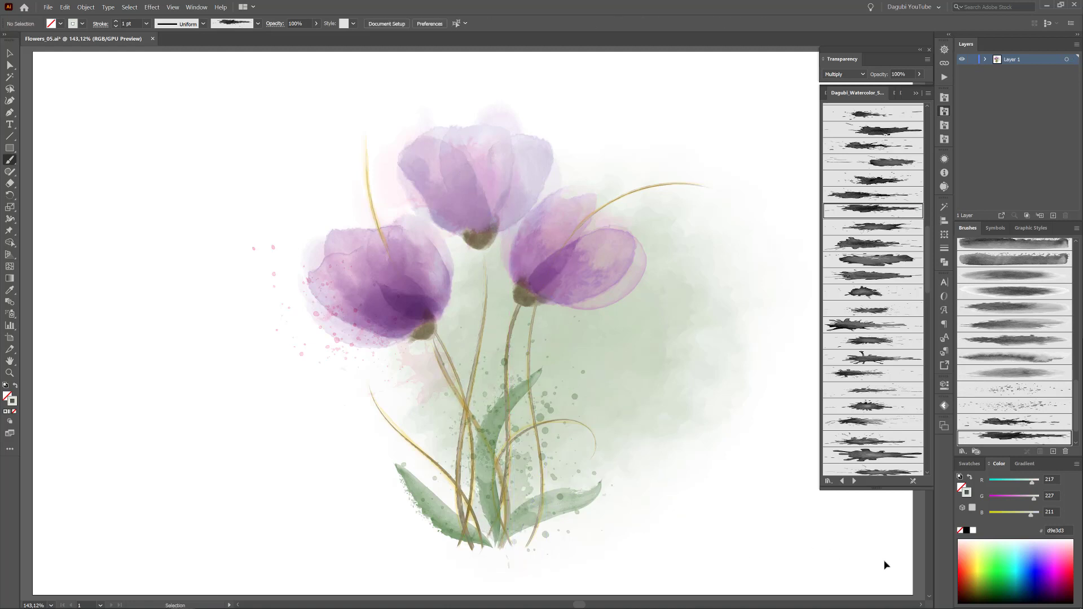
- Paint white spatter-brush strokes and move them onto the green wash right of the tulips
left_click(974, 531)
left_click(1042, 392)
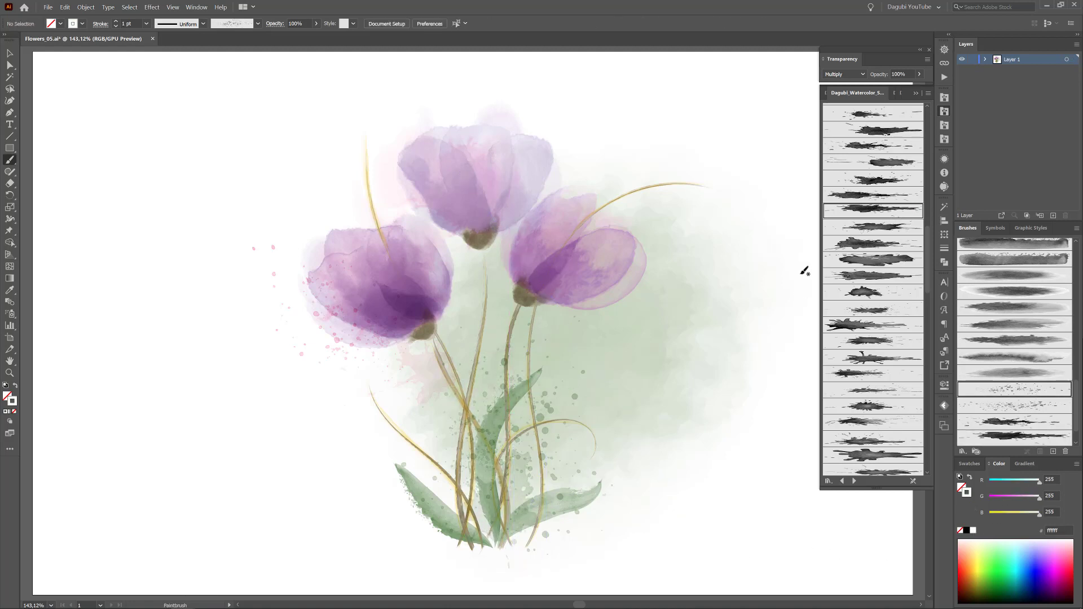
left_click_drag(401, 262, 695, 449)
left_click_drag(542, 377, 803, 275)
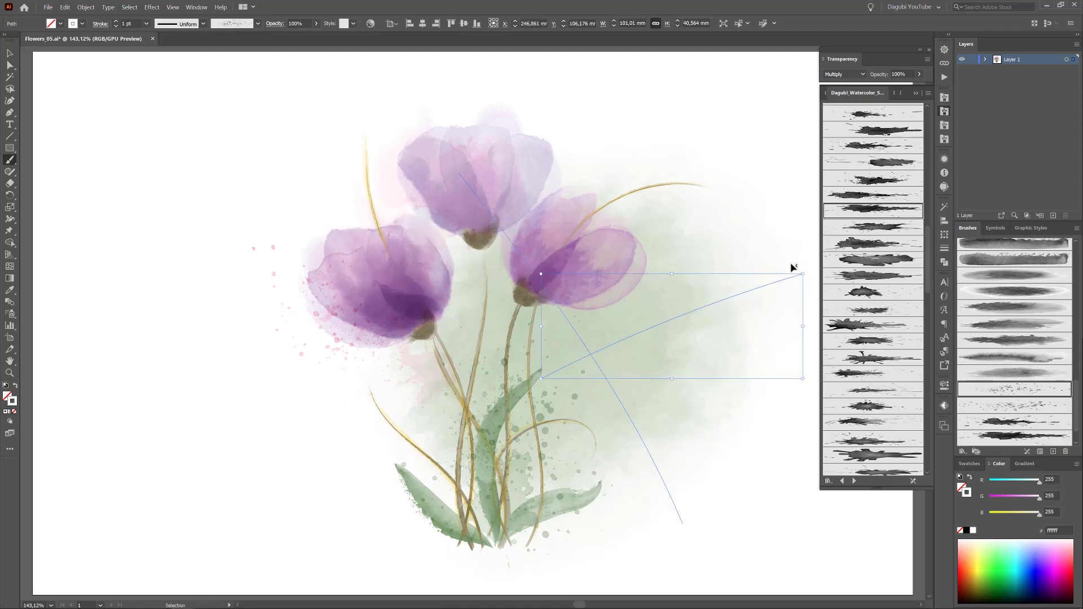
left_click_drag(692, 339, 727, 378)
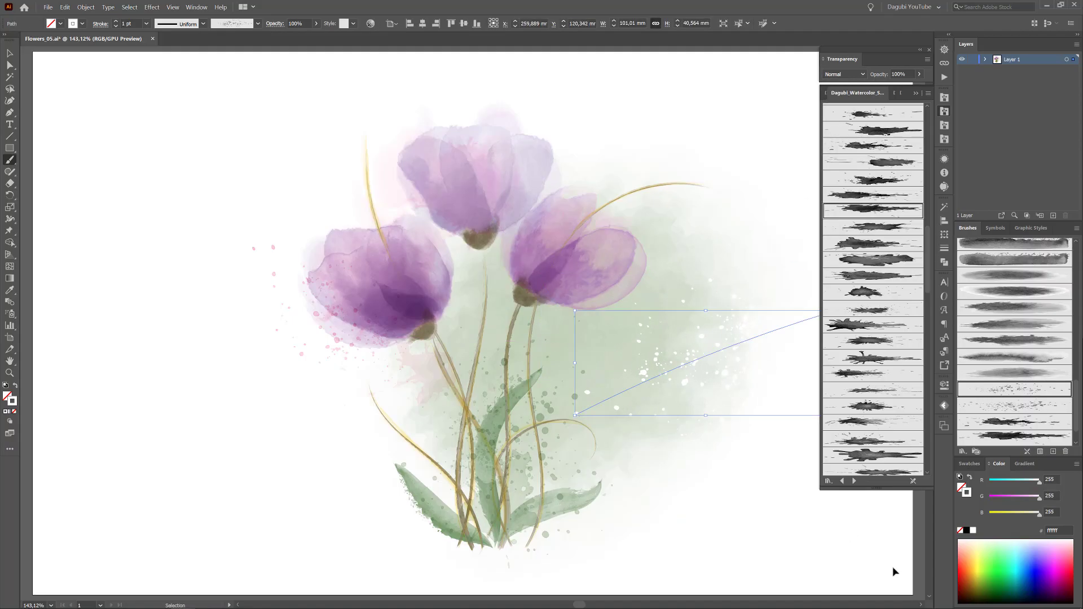
left_click(894, 572, "ctrl")
- Add a watercolor brush from the VariousFree Brushes library and pick a green swatch
left_click(964, 452)
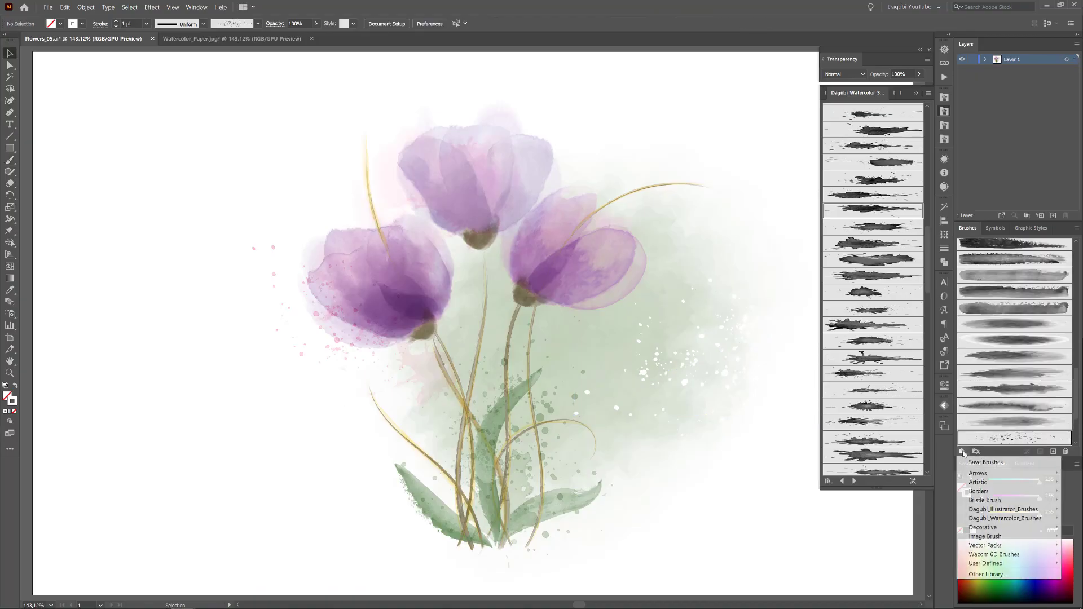
left_click(939, 511)
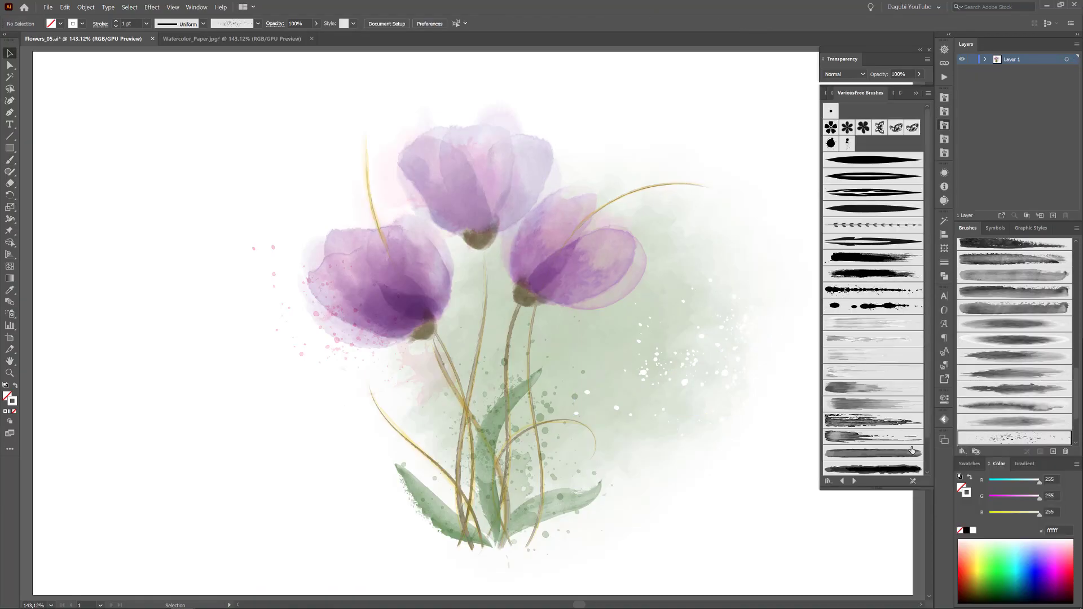
left_click(871, 357)
left_click(969, 464)
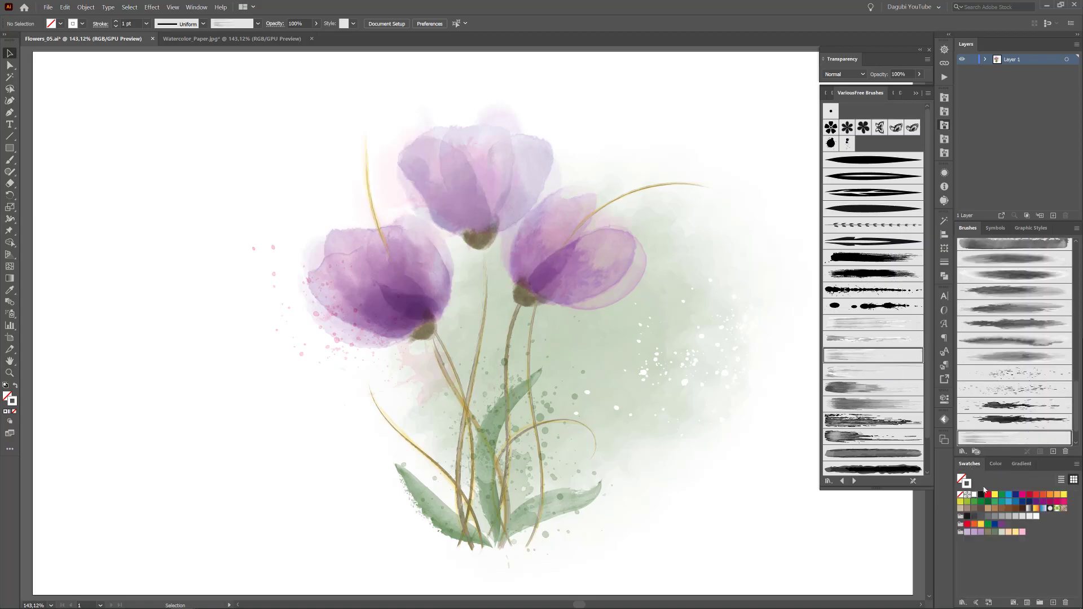
left_click(995, 532)
- Paint a Multiply-blended, lens-tapered green stroke down the central stem
left_click(844, 74)
left_click(841, 111)
left_click(203, 23)
left_click(172, 56)
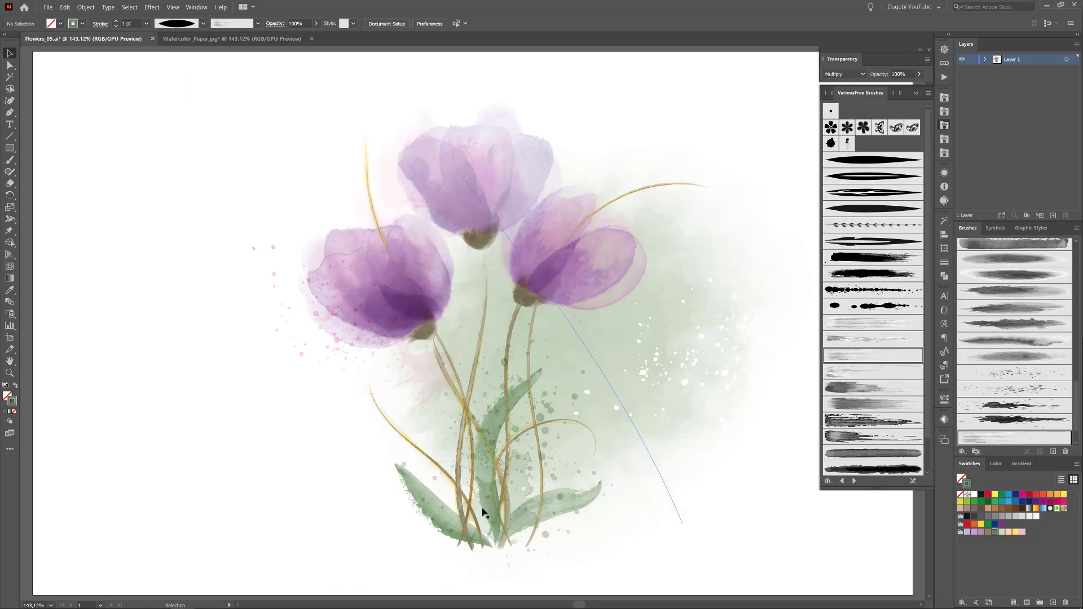
key("b")
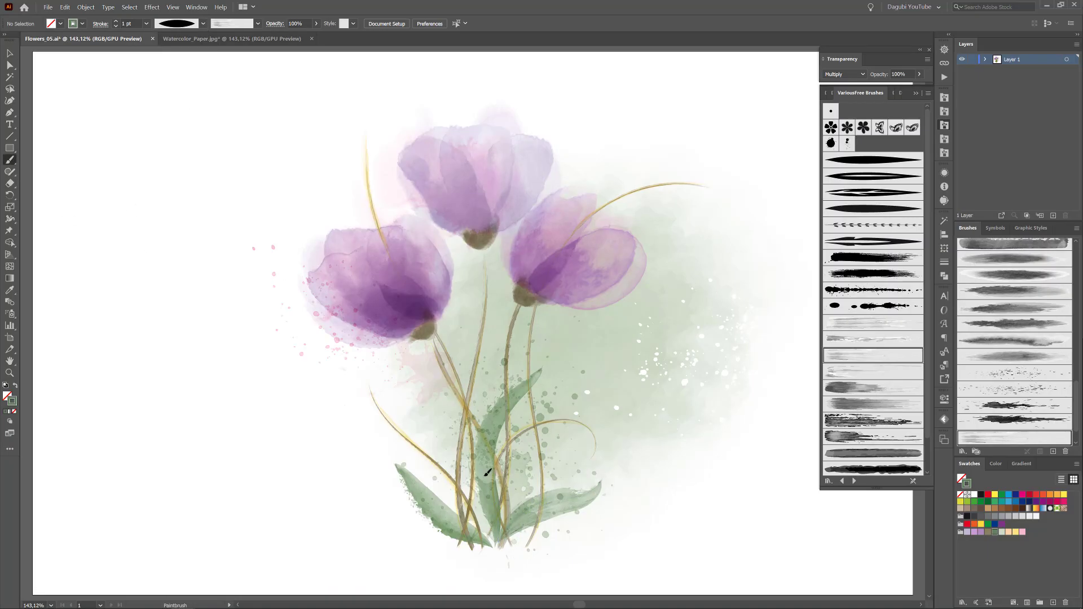
left_click_drag(509, 404, 492, 544)
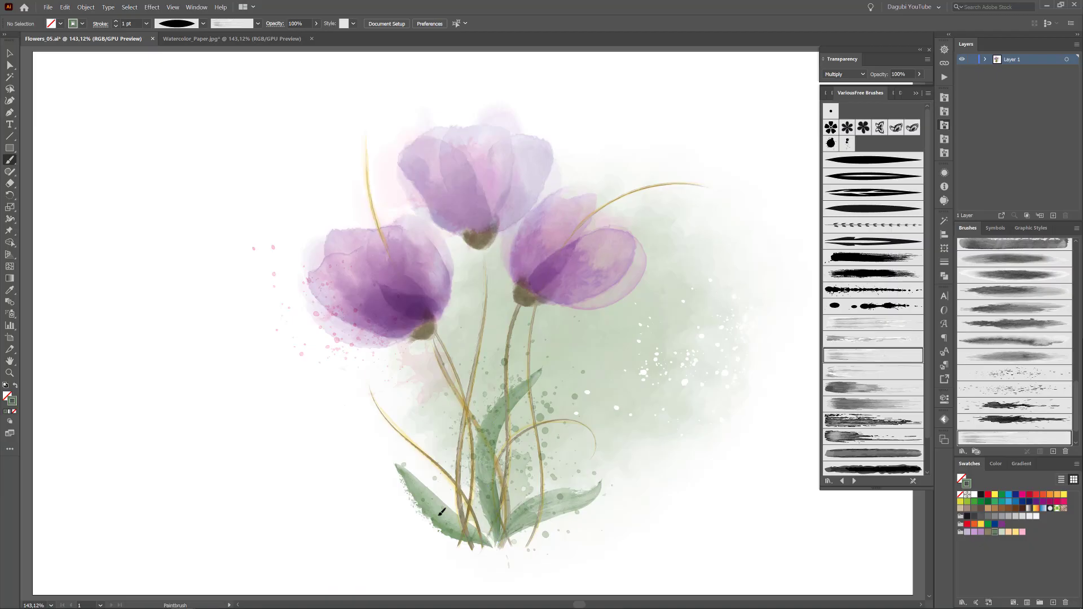
key("v")
- Copy the Watercolor_Paper.jpg image and paste it into Flowers_05.ai
left_click(225, 38)
left_click(65, 6)
left_click(79, 37)
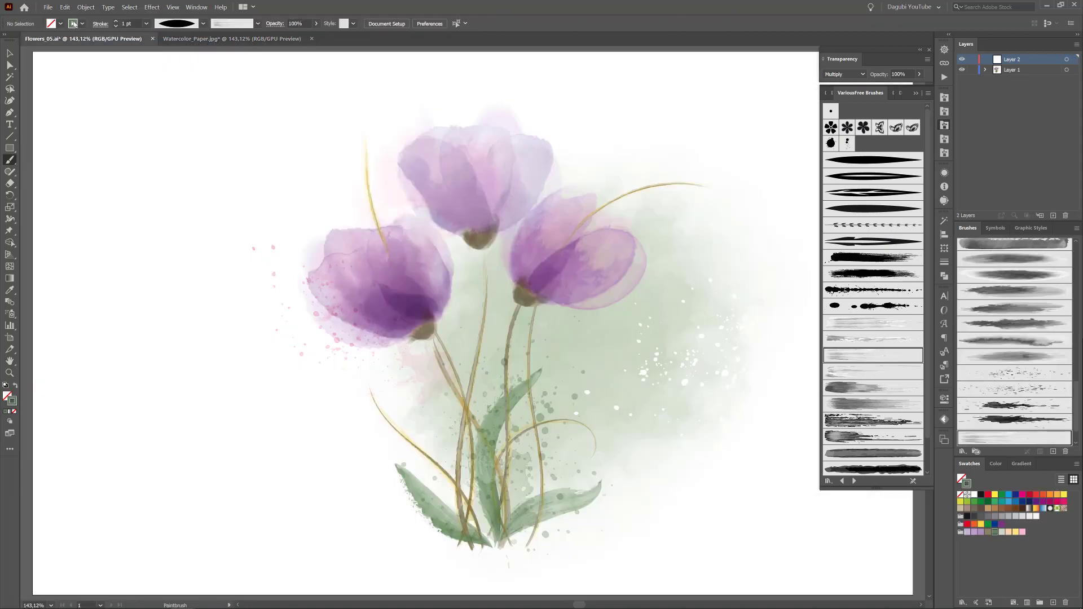
left_click(65, 7)
left_click(79, 50)
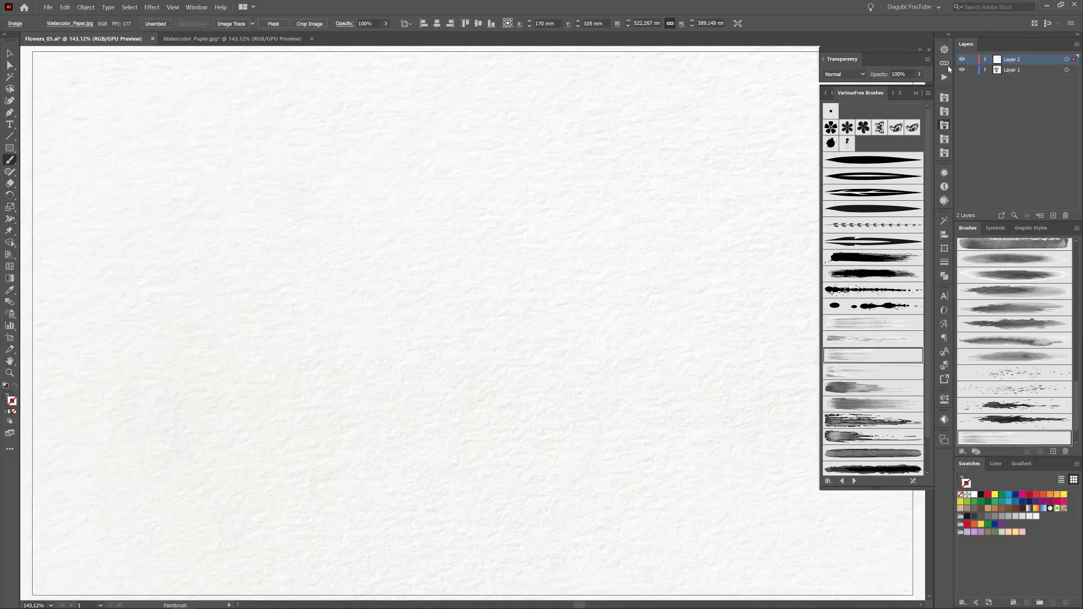
- Set the pasted paper to Multiply blending and scale it down around its centre
left_click(844, 74)
left_click(841, 107)
scroll(640, 235, "down", 2)
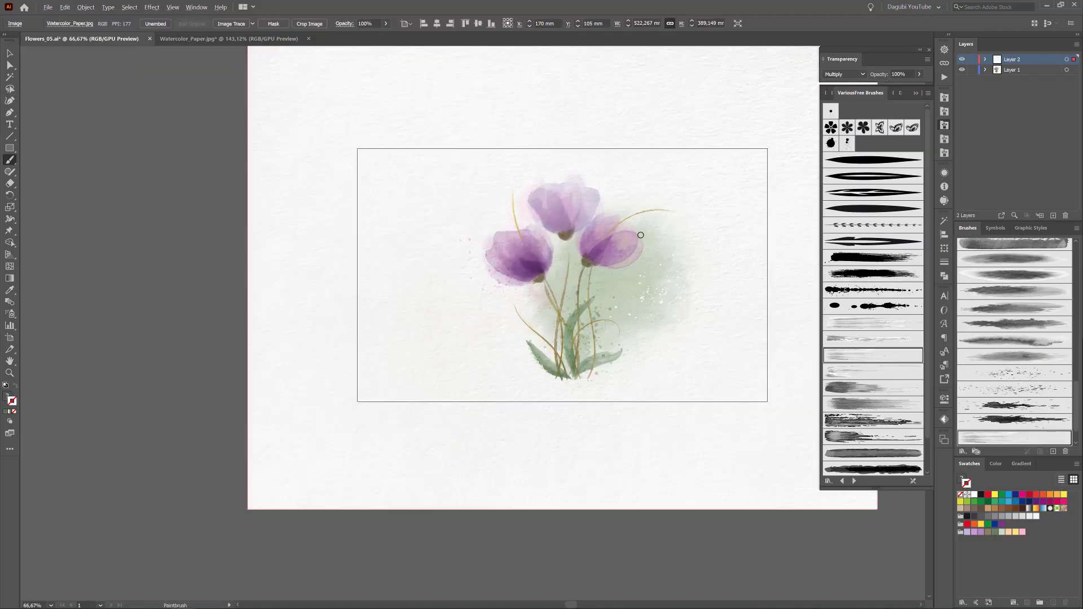
scroll(641, 235, "down", 2)
key("v")
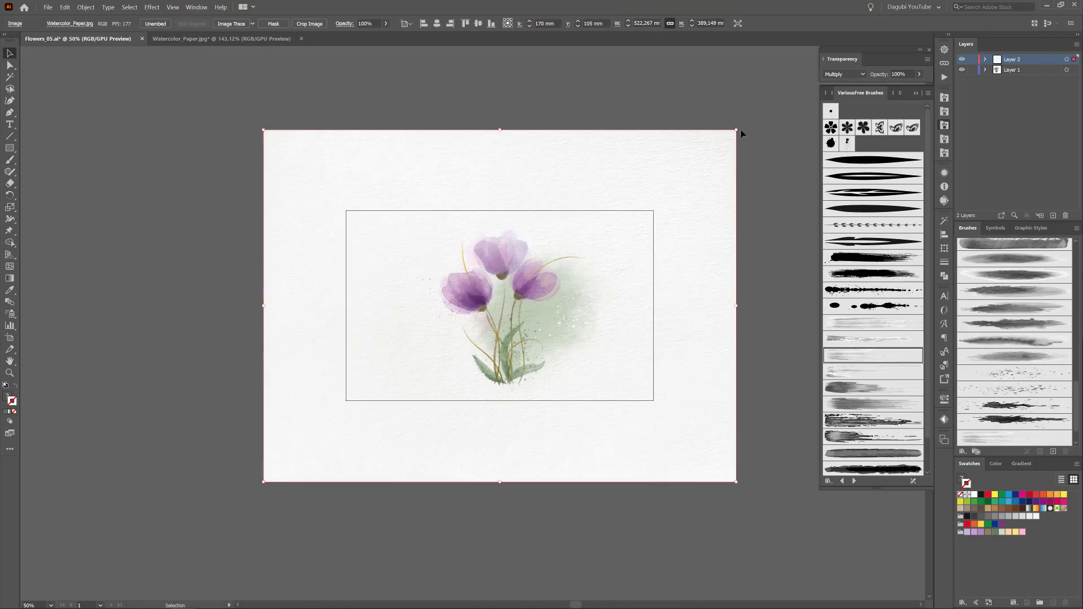
left_click_drag(737, 131, 665, 191)
scroll(583, 271, "up", 1)
scroll(583, 270, "up", 1)
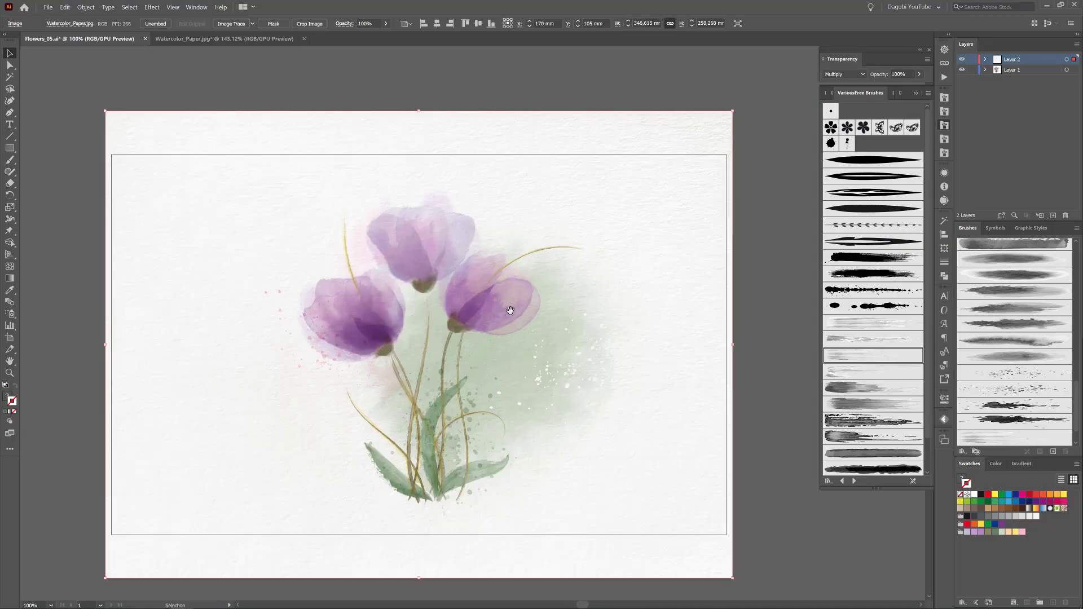
left_click_drag(510, 310, 549, 281)
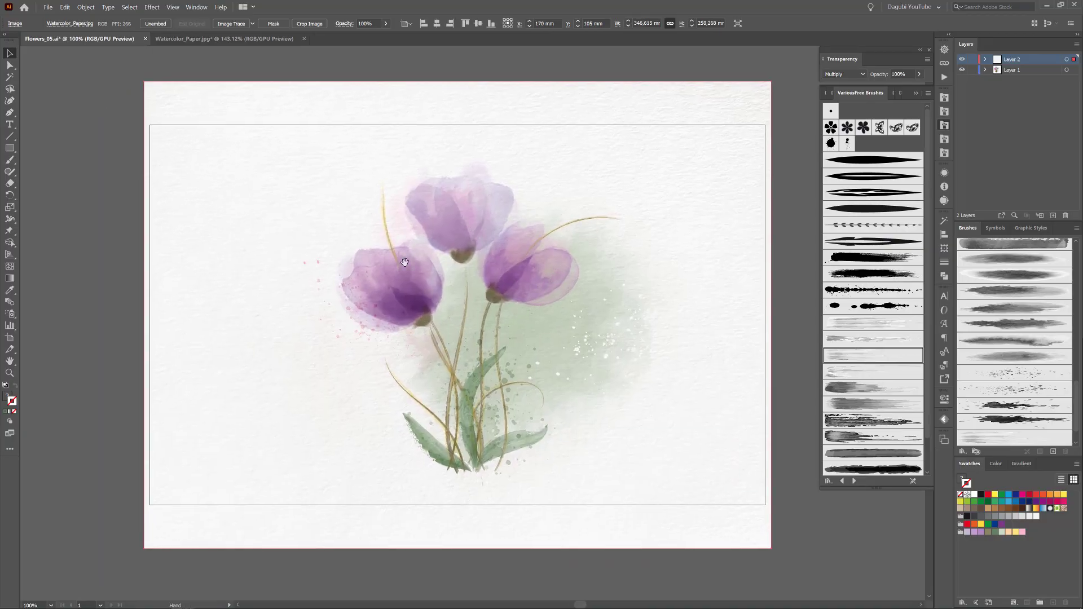
- Crop the paper image to the artboard corners and fit the artboard in the window
left_click(303, 23)
left_click_drag(145, 83, 150, 125)
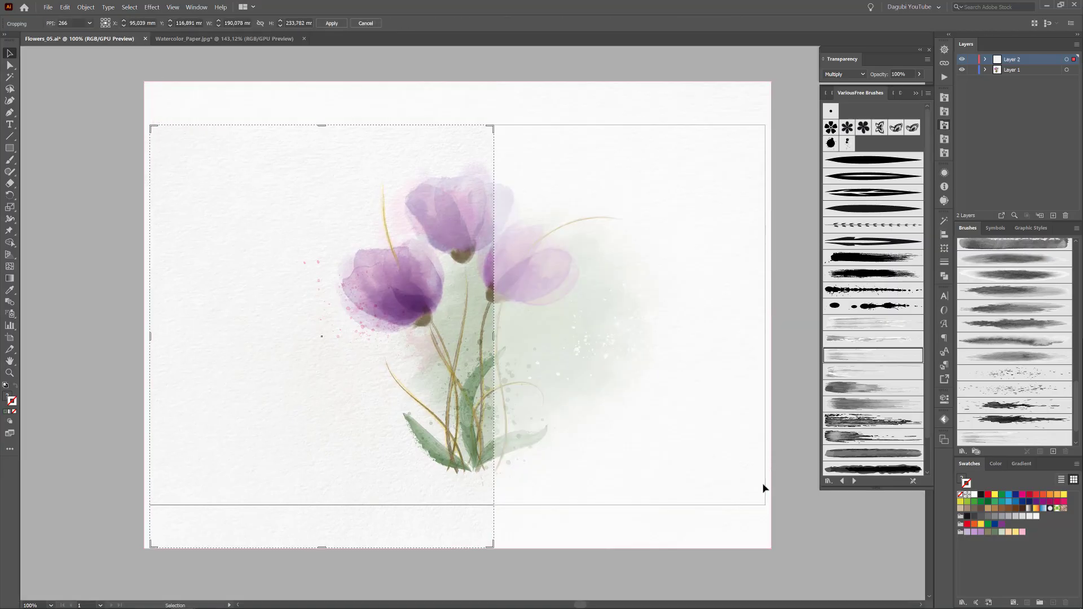
left_click_drag(493, 546, 764, 502)
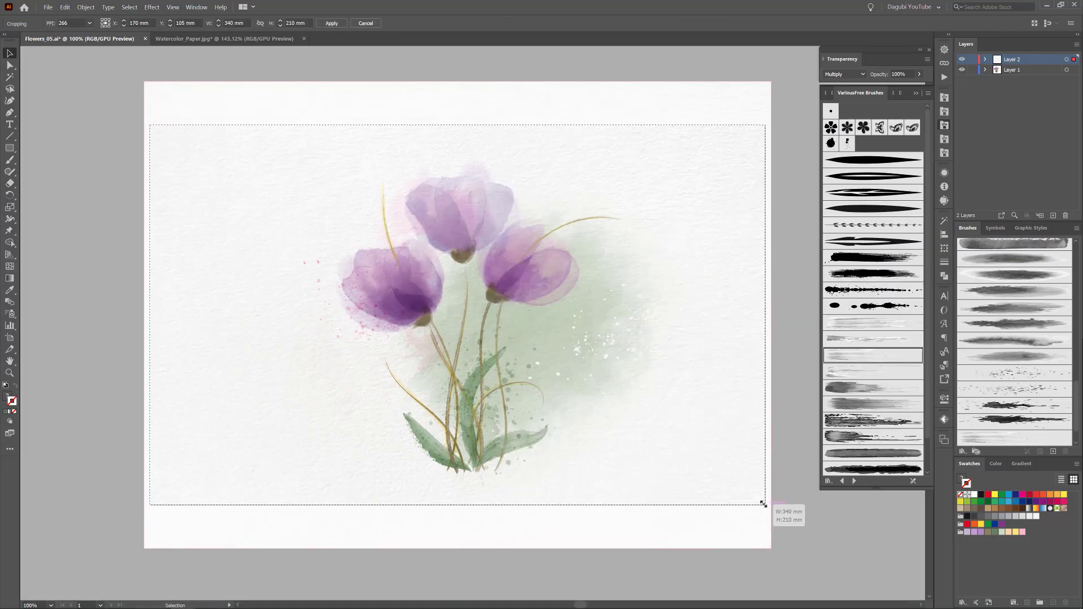
left_click(332, 23)
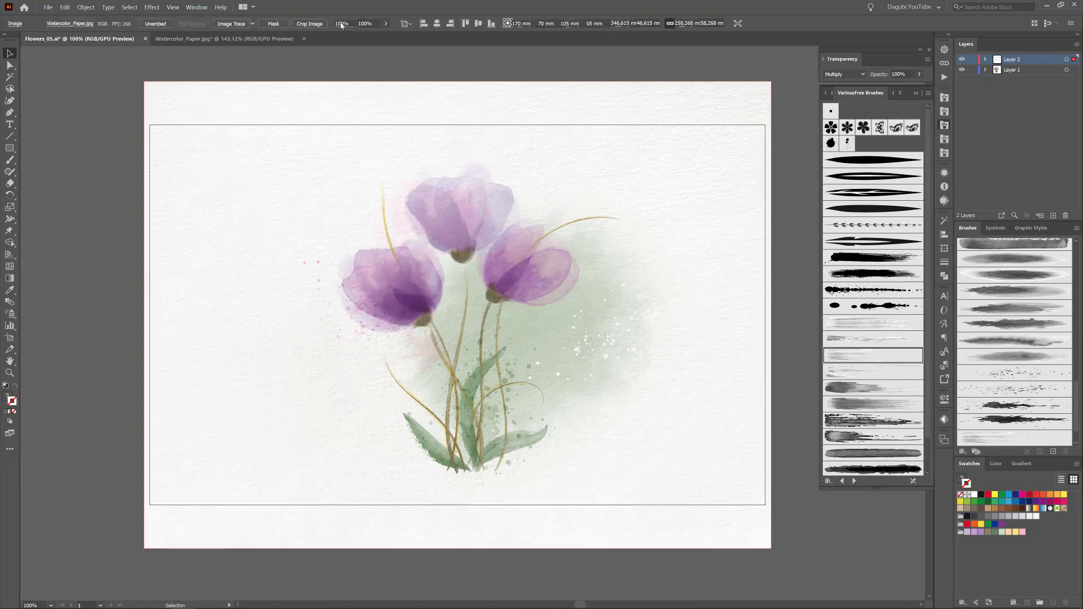
key("ctrl+0")
left_click(915, 94)
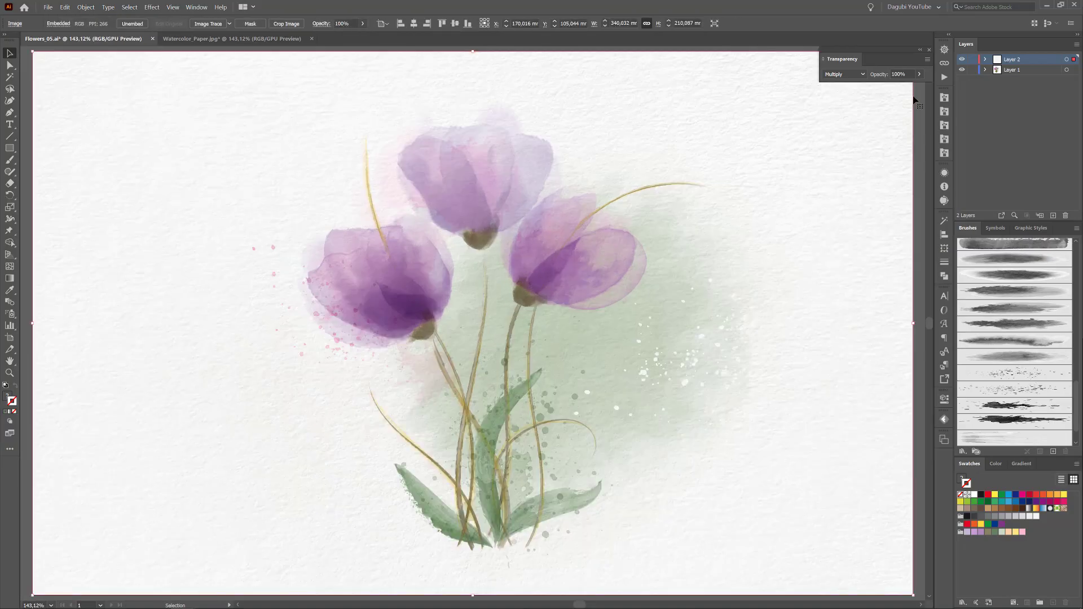